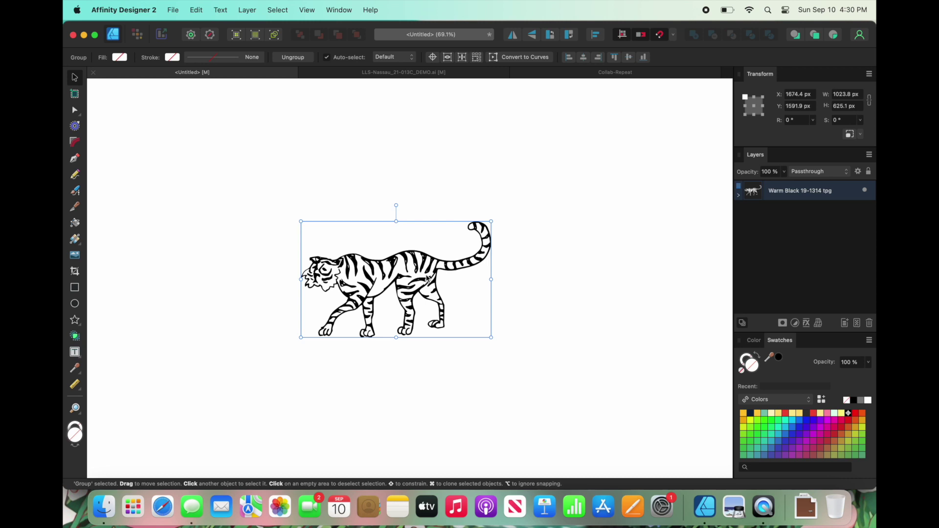
Draw a 4000 × 4000 px background rectangle that covers the whole artboard, starting at its upper-left corner.
{"action": "scroll", "coordinate": [427, 278], "scroll_direction": "down", "scroll_amount": 3}
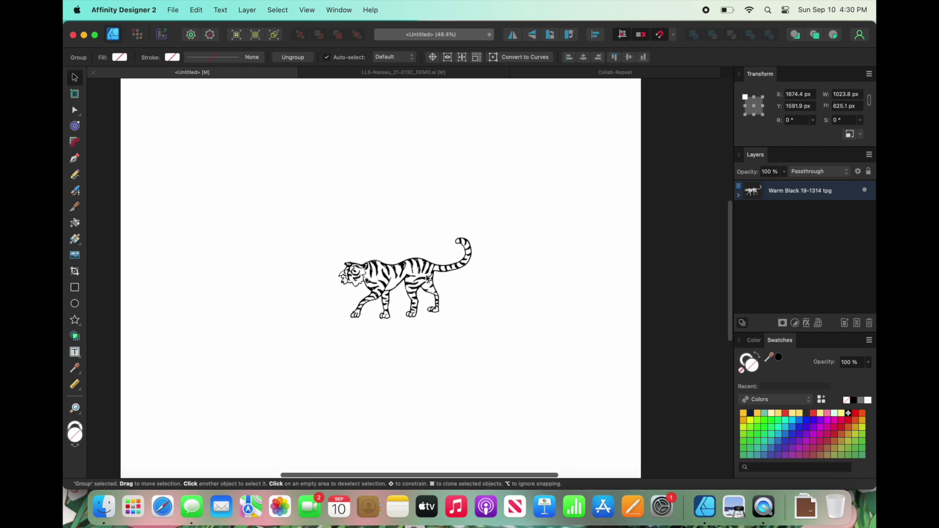
{"action": "scroll", "coordinate": [398, 283], "scroll_direction": "down", "scroll_amount": 2}
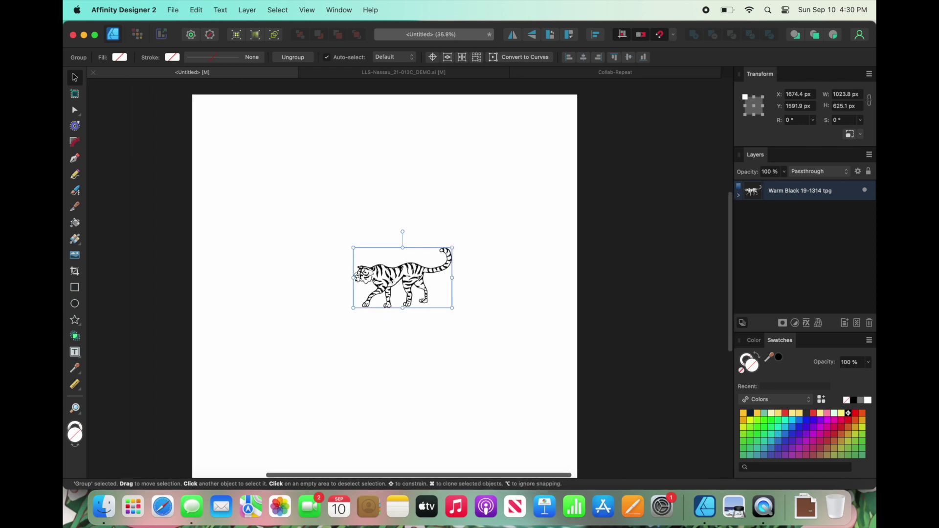
{"action": "scroll", "coordinate": [411, 341], "scroll_direction": "down", "scroll_amount": 1}
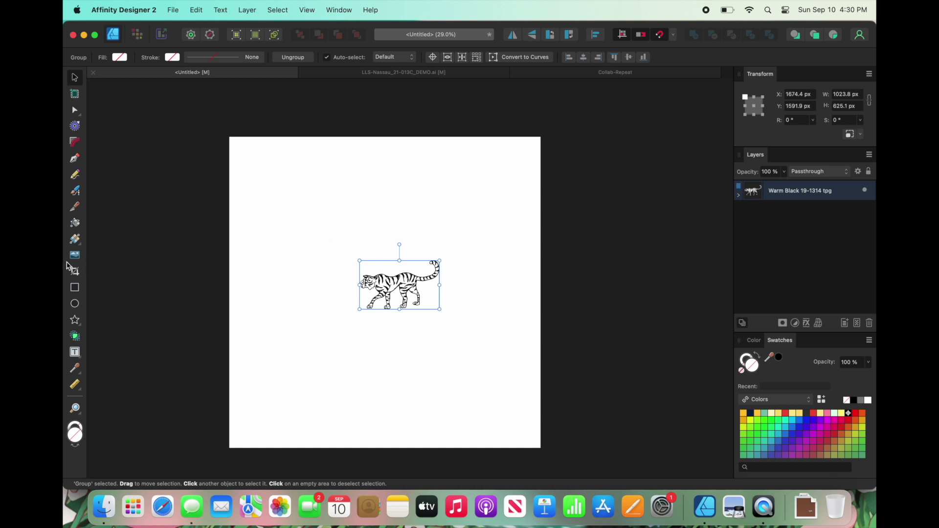
{"action": "left_click", "coordinate": [75, 288]}
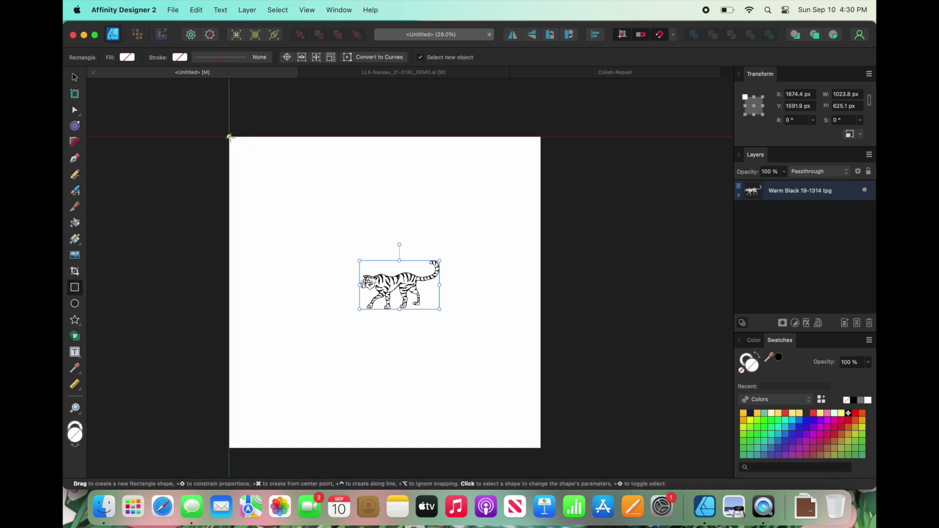
{"action": "left_click_drag", "start_coordinate": [229, 136], "coordinate": [540, 448]}
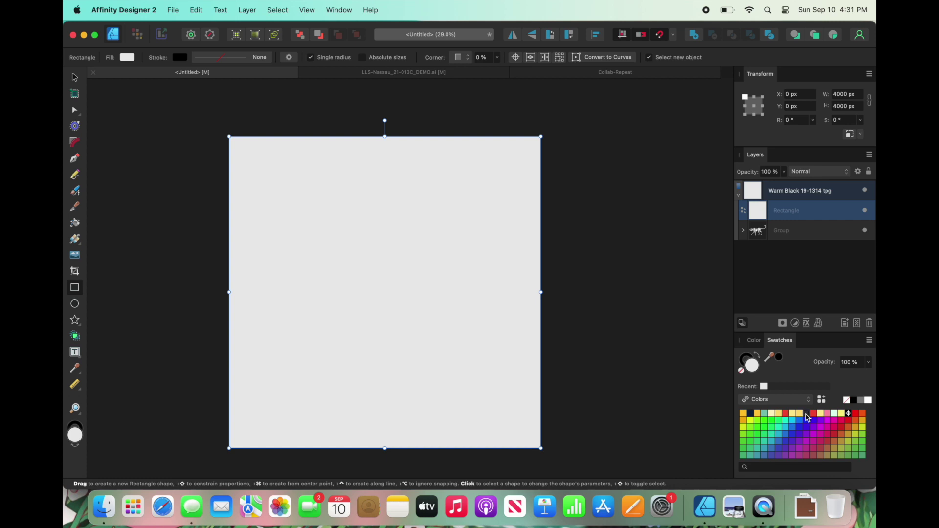
Move the tiger horizontally to about X 1488 px and paste a copy of it in place.
{"action": "left_click", "coordinate": [74, 77]}
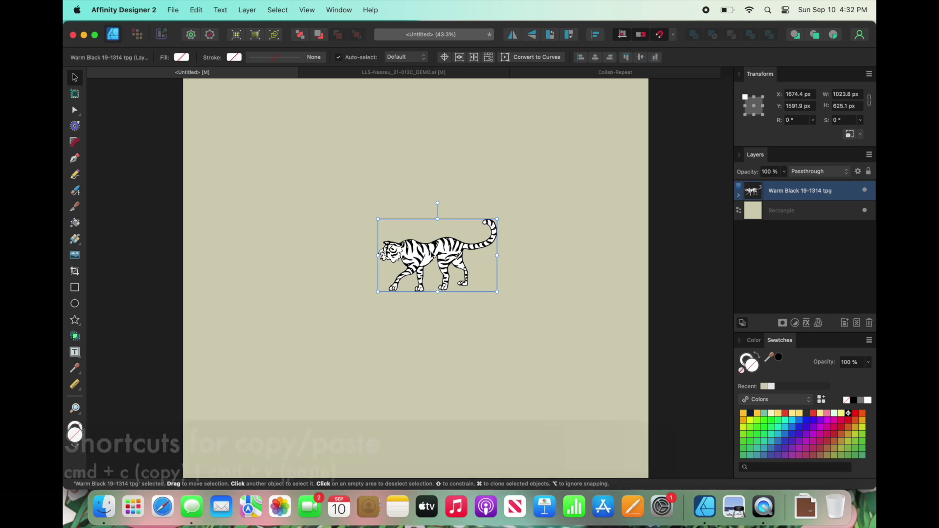
{"action": "left_click_drag", "start_coordinate": [435, 254], "coordinate": [413, 254]}
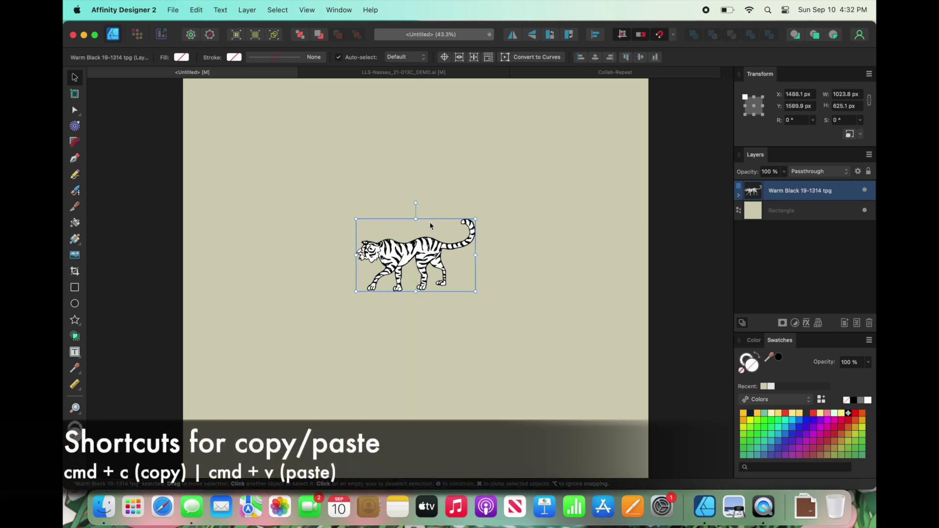
{"action": "left_click", "coordinate": [197, 9]}
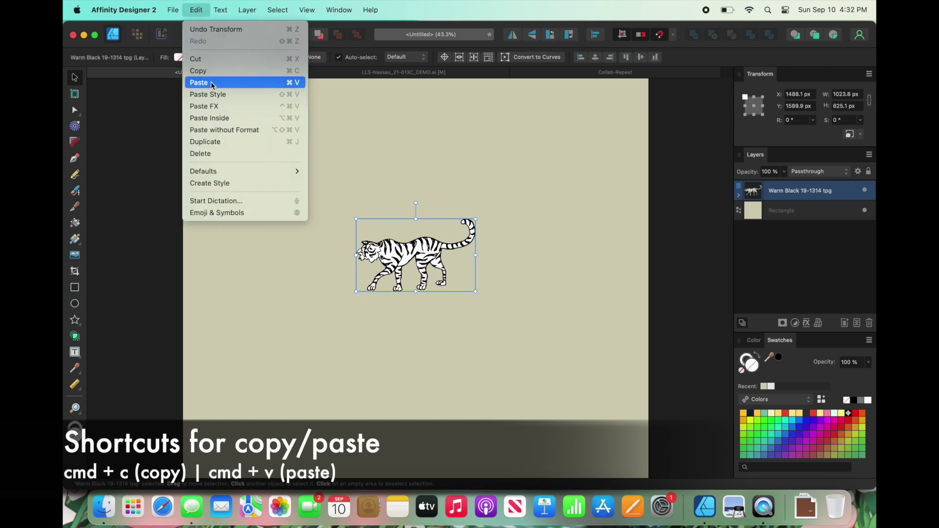
{"action": "left_click", "coordinate": [356, 28]}
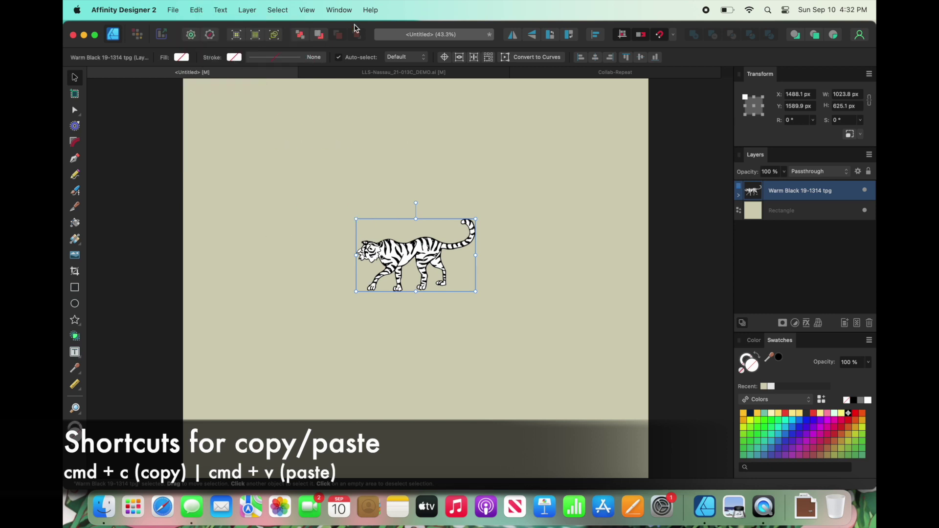
{"action": "key", "text": "super+v"}
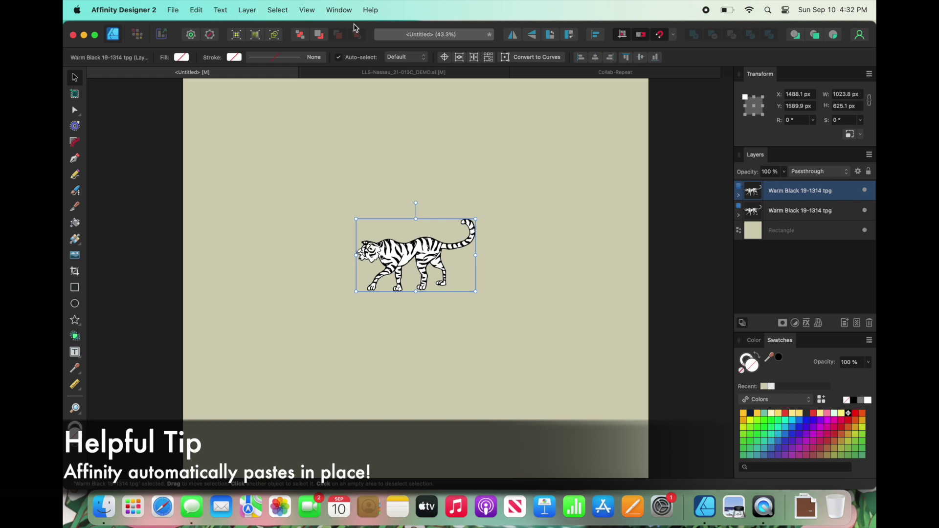
{"action": "left_click", "coordinate": [370, 10]}
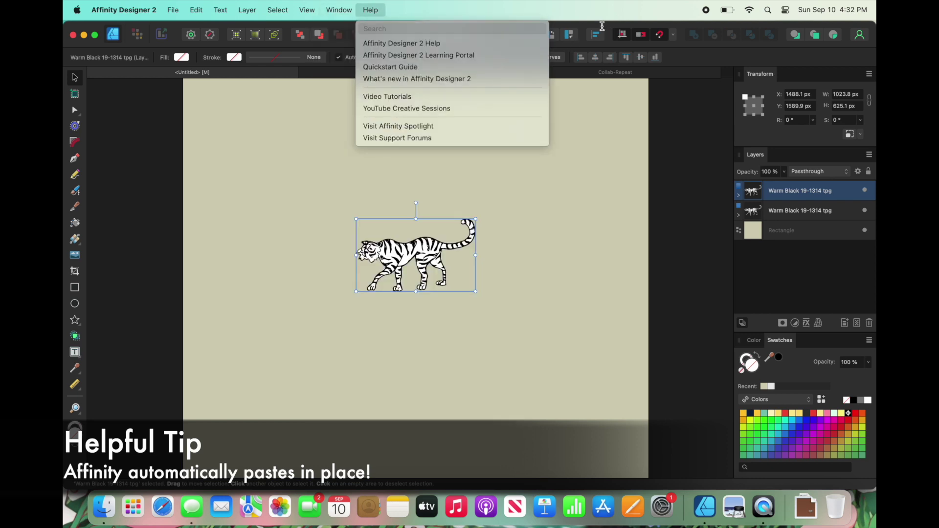
{"action": "left_click", "coordinate": [603, 27]}
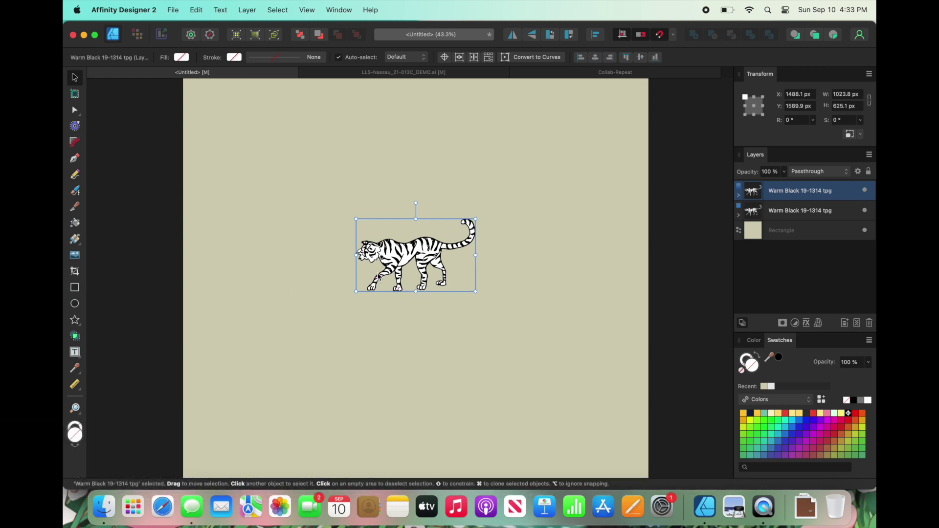
Flip the pasted tiger horizontally and move it to about X 2327 px, Y 1637 px, so the two tails overlap.
{"action": "scroll", "coordinate": [381, 240], "scroll_direction": "up", "scroll_amount": 2}
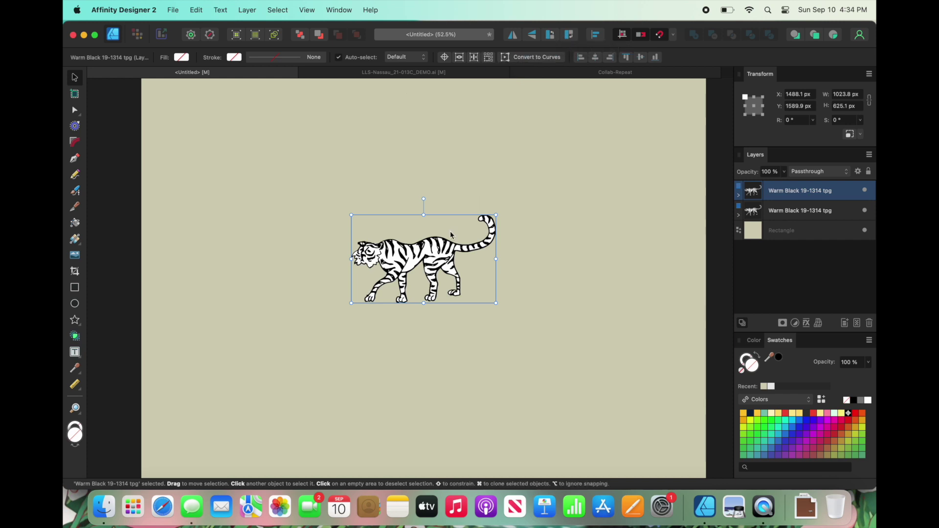
{"action": "right_click", "coordinate": [448, 244]}
{"action": "scroll", "coordinate": [467, 293], "scroll_direction": "down", "scroll_amount": 3}
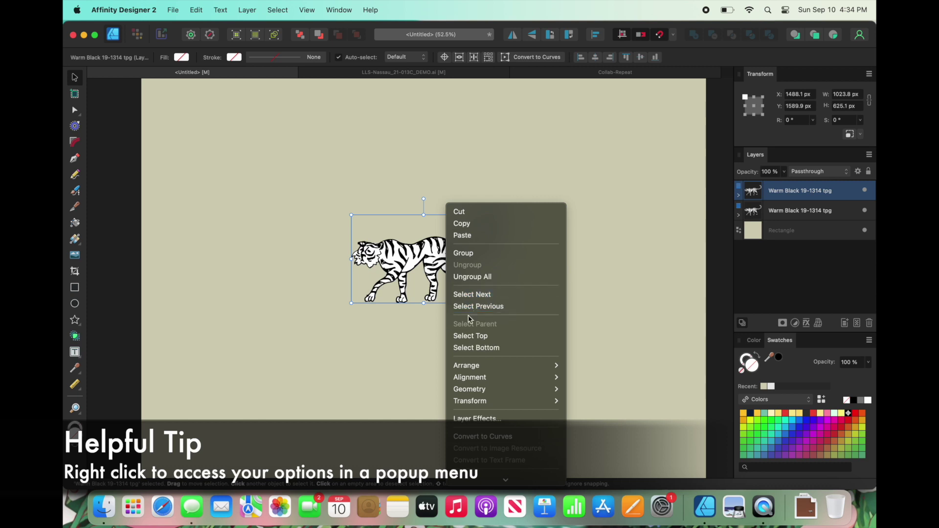
{"action": "mouse_move", "coordinate": [473, 403]}
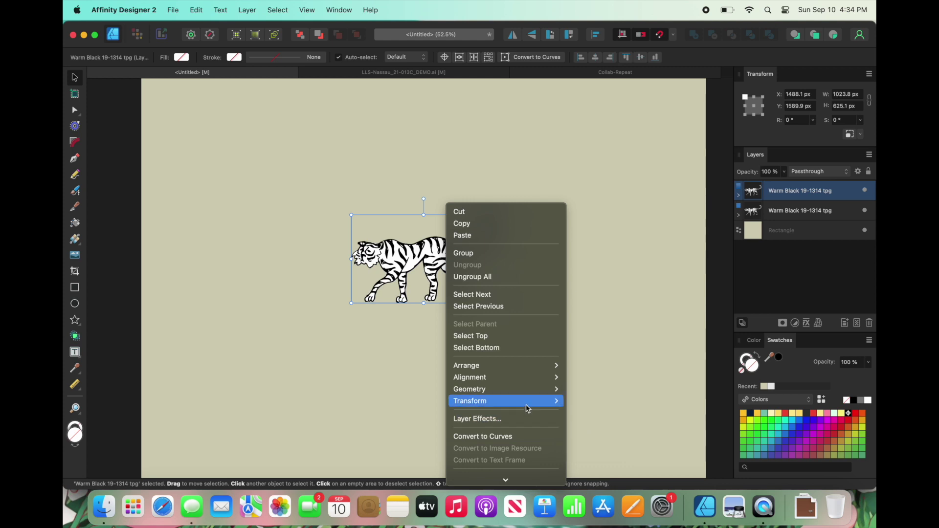
{"action": "mouse_move", "coordinate": [527, 408]}
{"action": "left_click", "coordinate": [591, 432]}
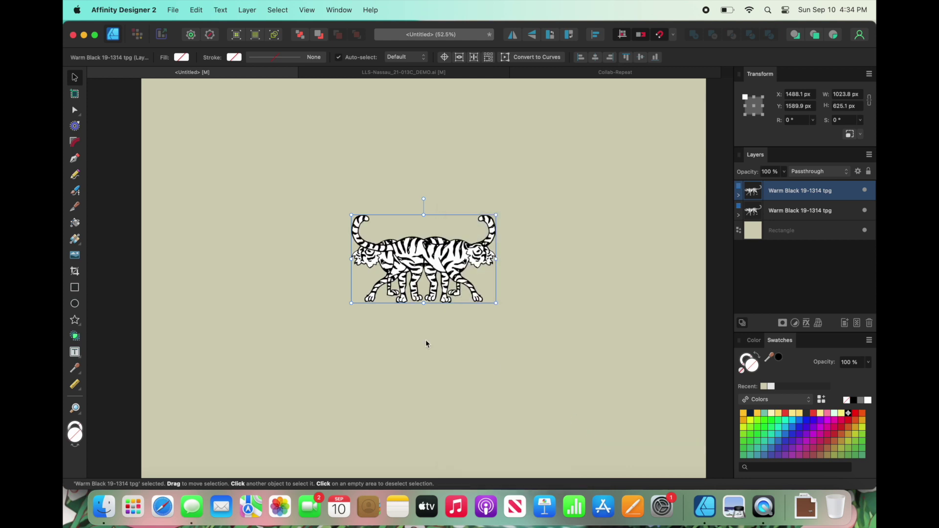
{"action": "mouse_move", "coordinate": [441, 264]}
{"action": "left_mouse_down"}
{"action": "mouse_move", "coordinate": [527, 265]}
{"action": "mouse_move", "coordinate": [437, 279]}
{"action": "mouse_move", "coordinate": [426, 269]}
{"action": "left_mouse_up"}
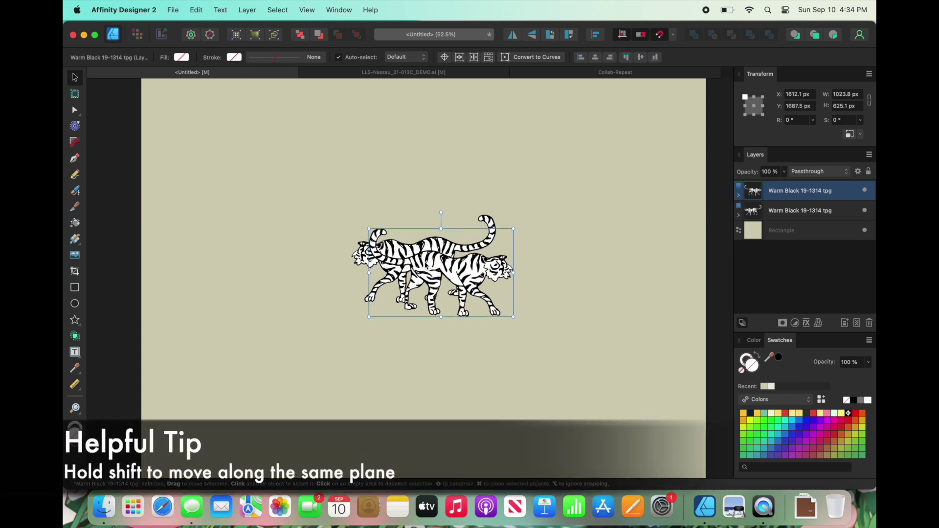
{"action": "left_click_drag", "start_coordinate": [458, 256], "coordinate": [578, 269]}
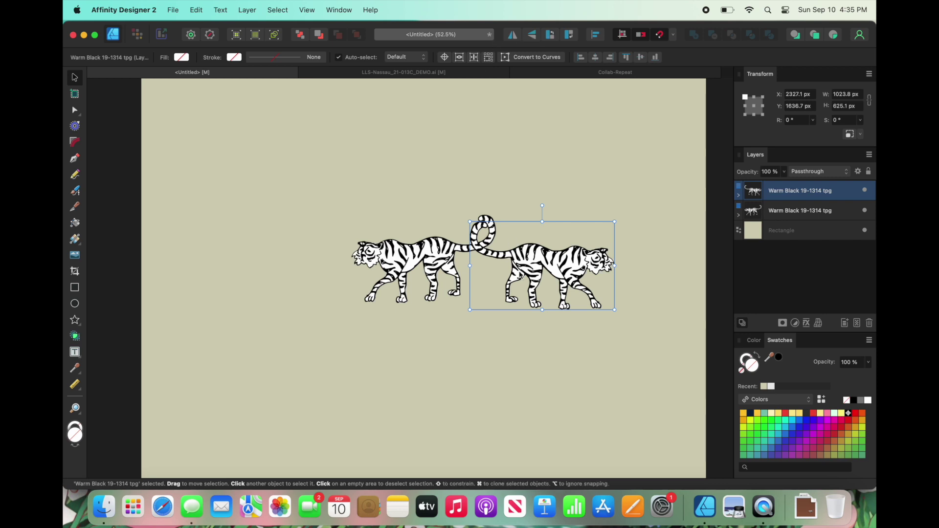
{"action": "left_click", "coordinate": [247, 5]}
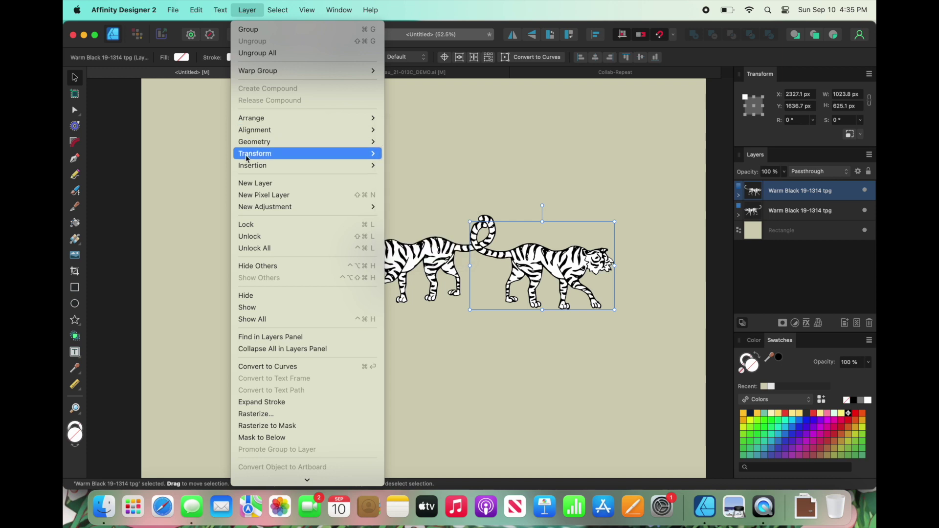
{"action": "mouse_move", "coordinate": [270, 159]}
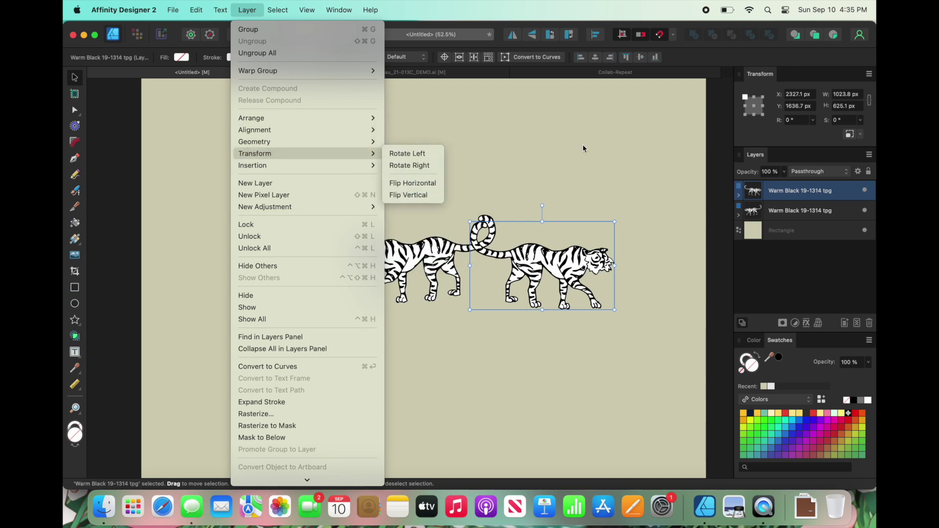
{"action": "left_click", "coordinate": [192, 161]}
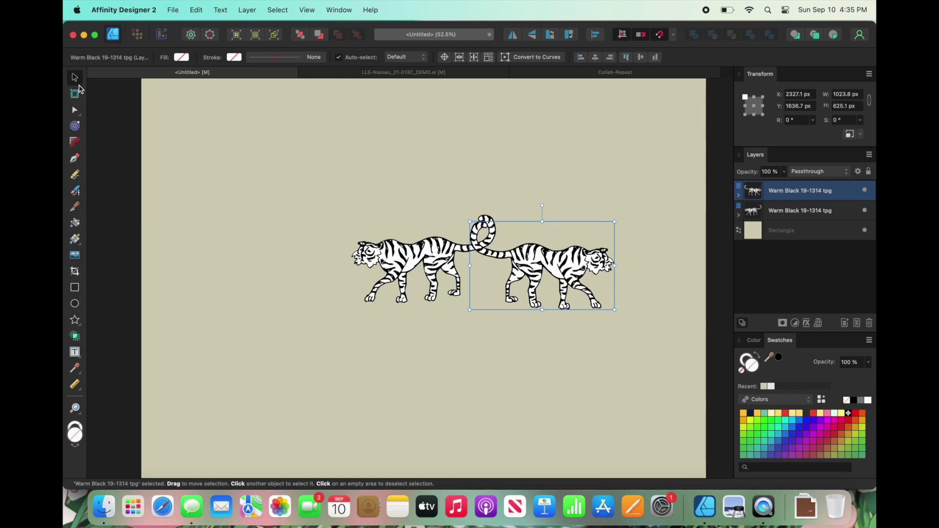
Select both tigers and align their bottom edges to the selection bounds.
{"action": "left_click_drag", "start_coordinate": [120, 156], "coordinate": [734, 395]}
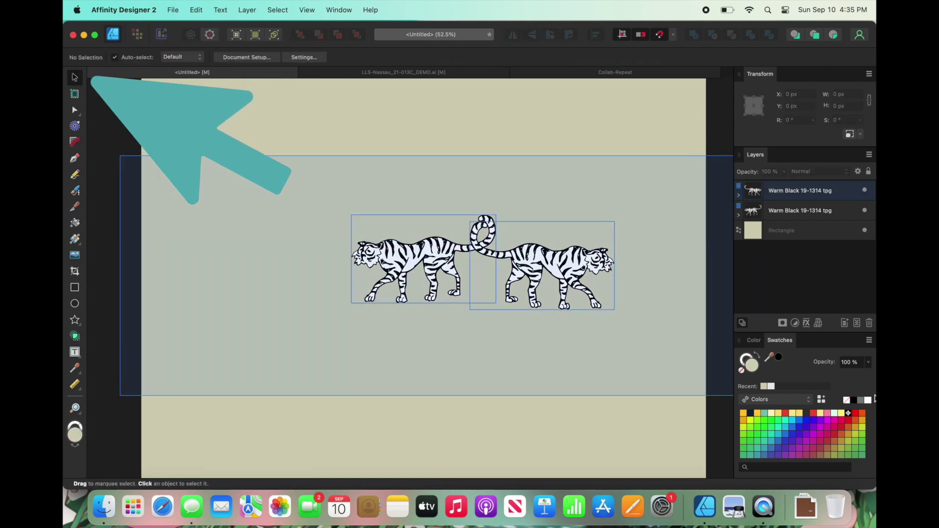
{"action": "left_click_drag", "start_coordinate": [875, 399], "coordinate": [717, 387]}
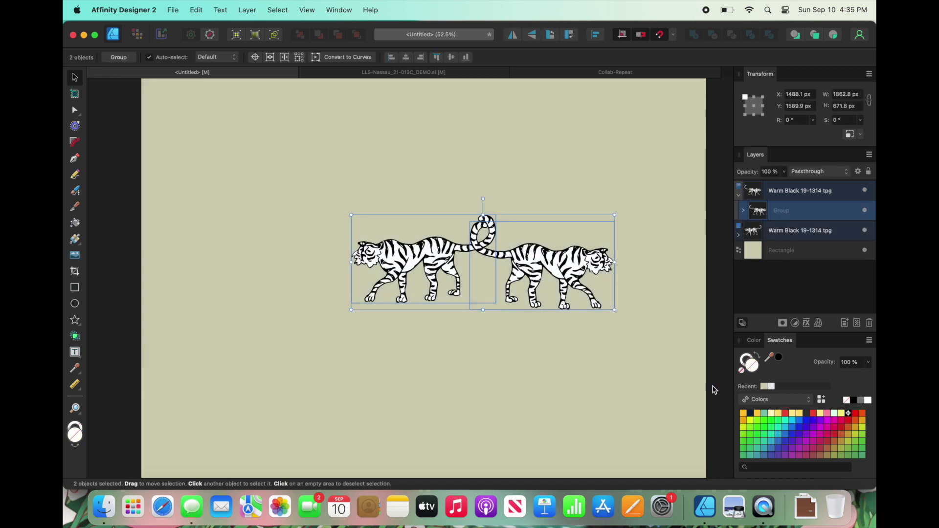
{"action": "scroll", "coordinate": [434, 252], "scroll_direction": "up", "scroll_amount": 10}
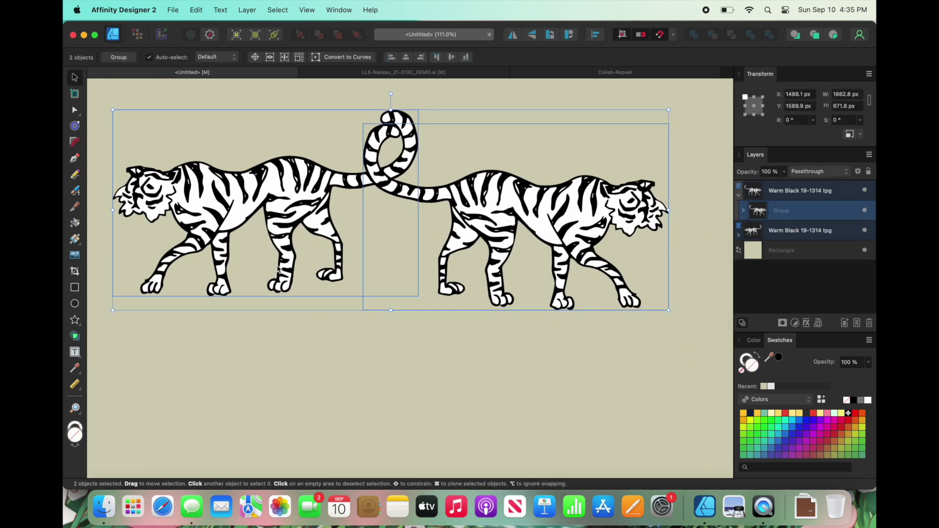
{"action": "scroll", "coordinate": [400, 179], "scroll_direction": "up", "scroll_amount": 2}
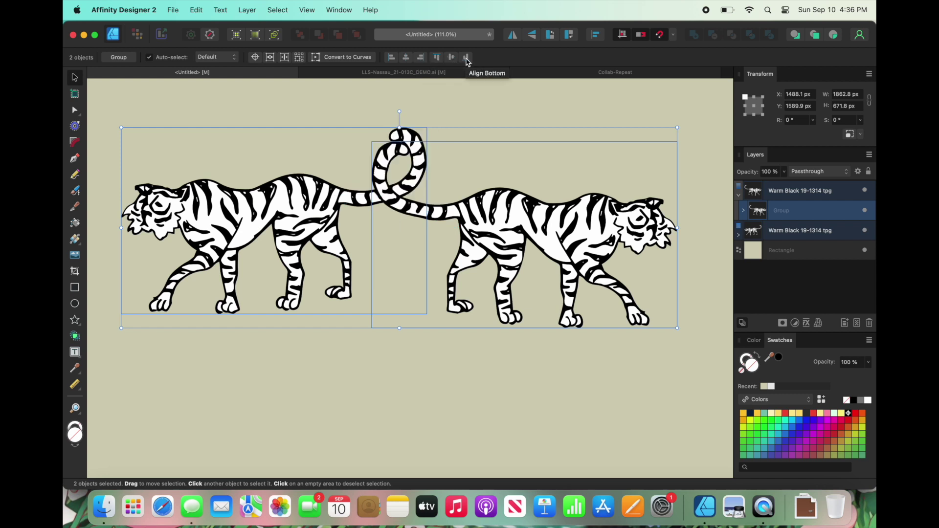
{"action": "left_click", "coordinate": [597, 39]}
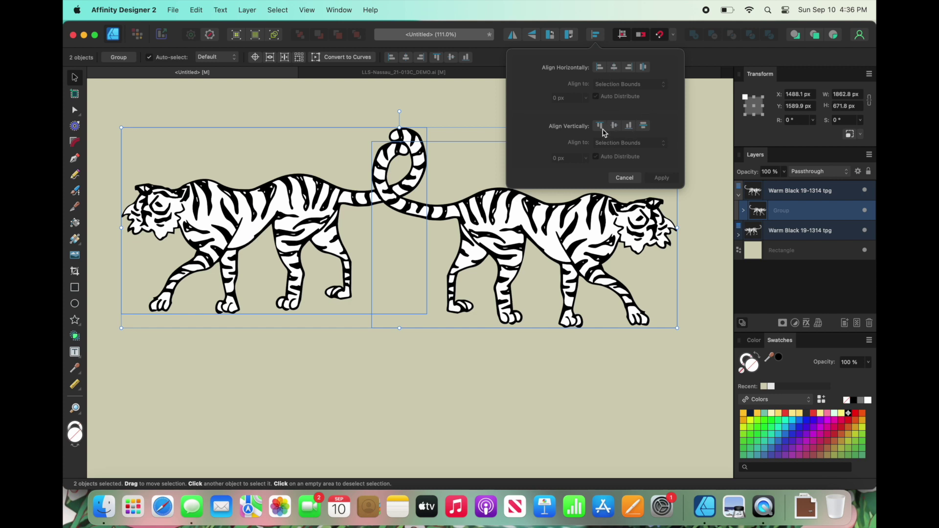
{"action": "left_click", "coordinate": [629, 126]}
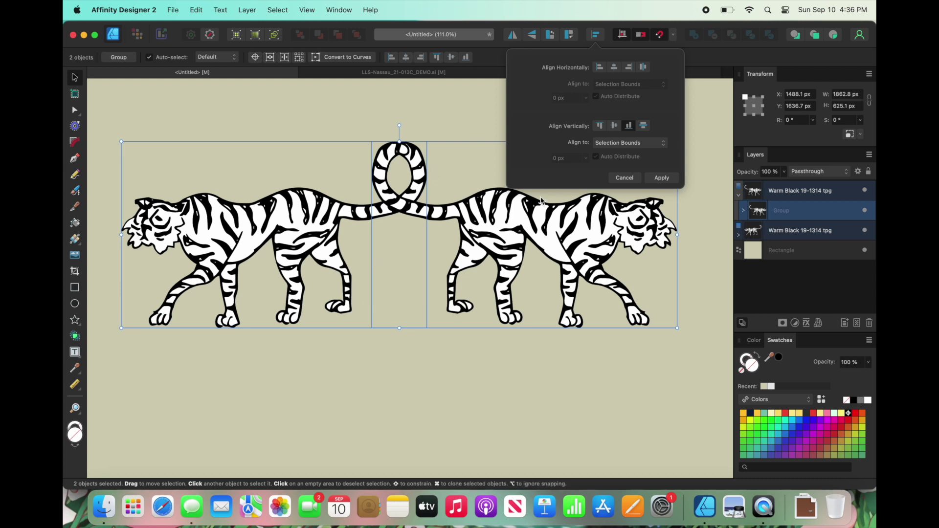
{"action": "left_click", "coordinate": [663, 179]}
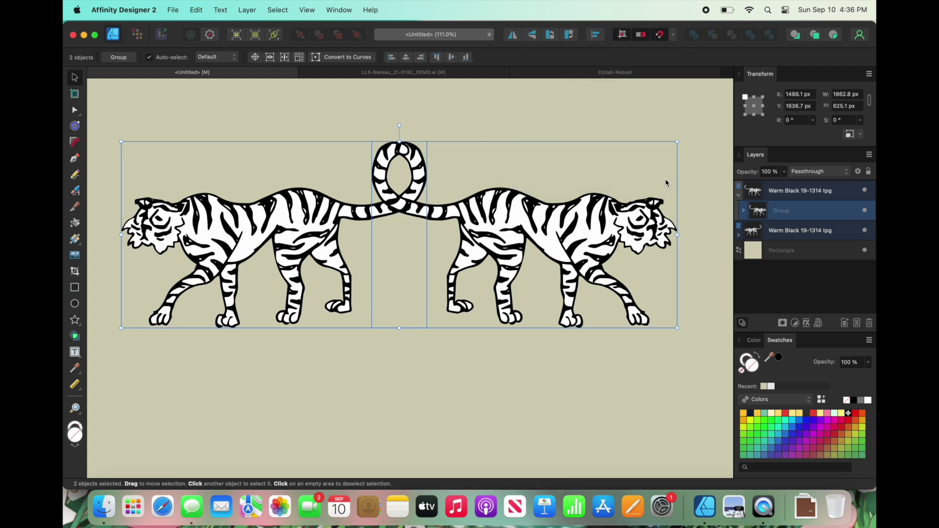
Group the two aligned tigers into a single object.
{"action": "scroll", "coordinate": [665, 178], "scroll_direction": "down", "scroll_amount": 5}
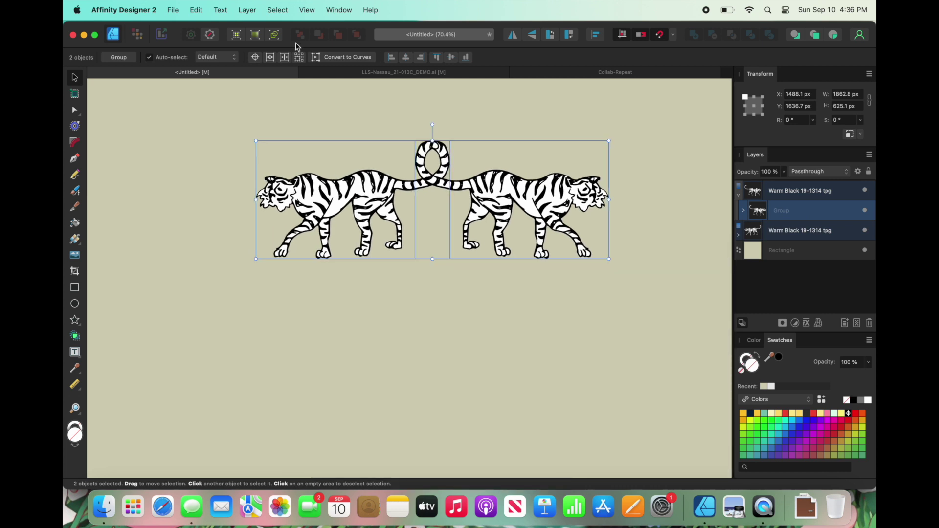
{"action": "scroll", "coordinate": [377, 209], "scroll_direction": "down", "scroll_amount": 2}
{"action": "scroll", "coordinate": [377, 210], "scroll_direction": "left", "scroll_amount": 3}
{"action": "right_click", "coordinate": [445, 261]}
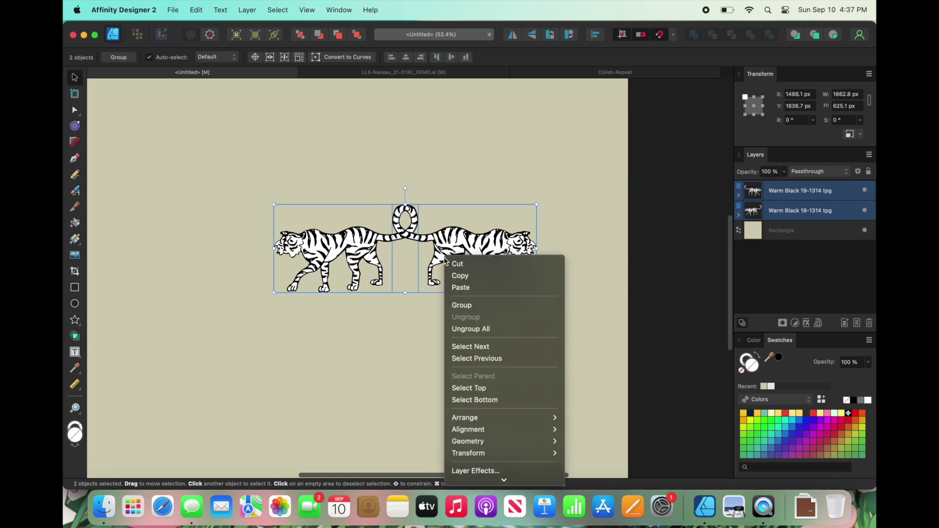
{"action": "left_click", "coordinate": [469, 307]}
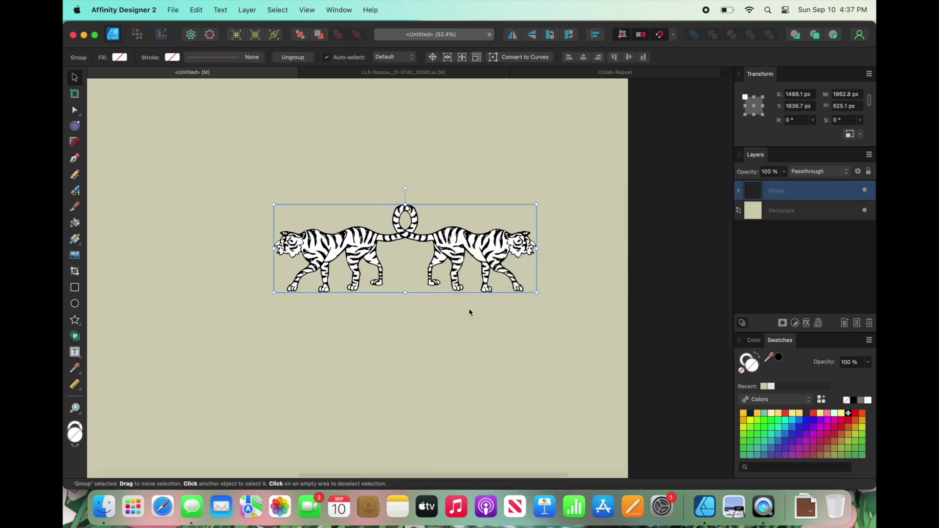
Move the tiger group to the horizontal centre of the artboard's upper half, at about X 1069 px, Y 778 px.
{"action": "scroll", "coordinate": [469, 308], "scroll_direction": "down", "scroll_amount": 1}
{"action": "left_click_drag", "start_coordinate": [469, 269], "coordinate": [456, 290]}
{"action": "scroll", "coordinate": [462, 289], "scroll_direction": "down", "scroll_amount": 3}
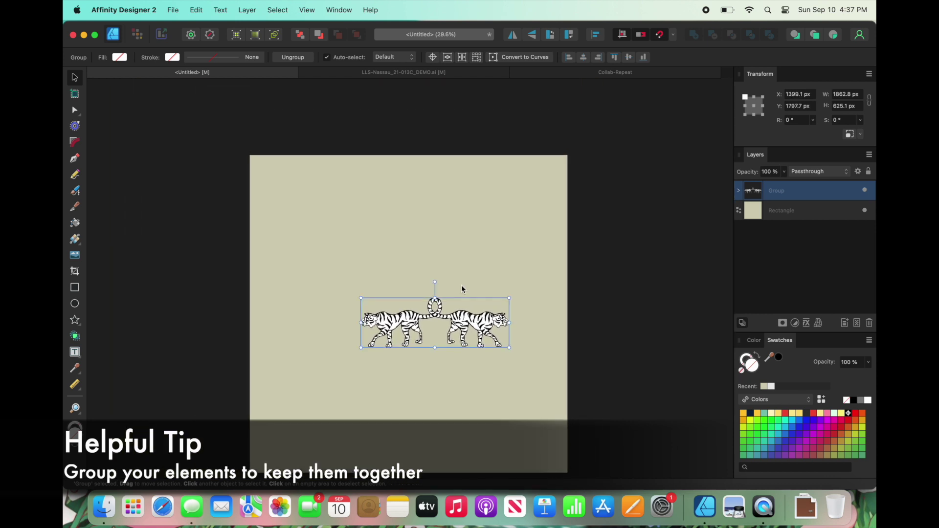
{"action": "left_click_drag", "start_coordinate": [397, 331], "coordinate": [372, 249]}
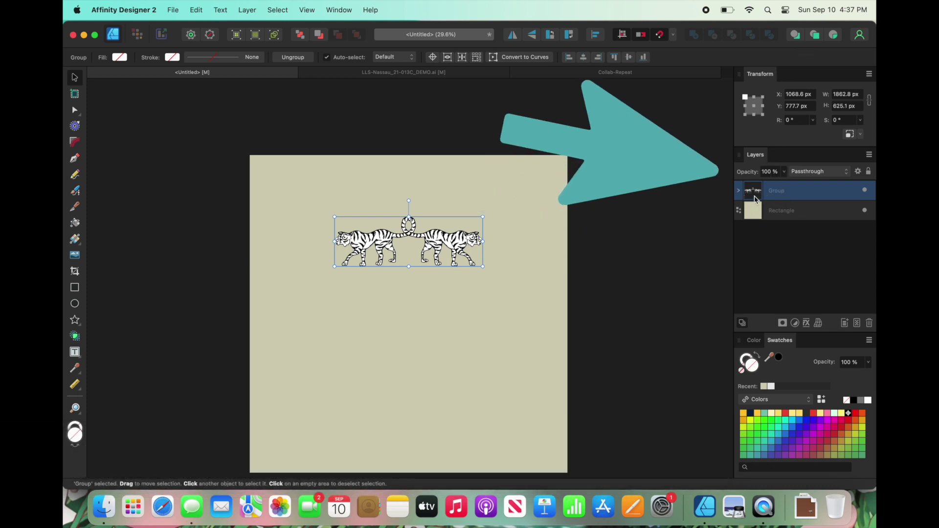
Rename the tiger group as Tiger Motif 1 and place it across the artboard's upper-left corner at about X -477 px, Y -182 px.
{"action": "double_click", "coordinate": [785, 193]}
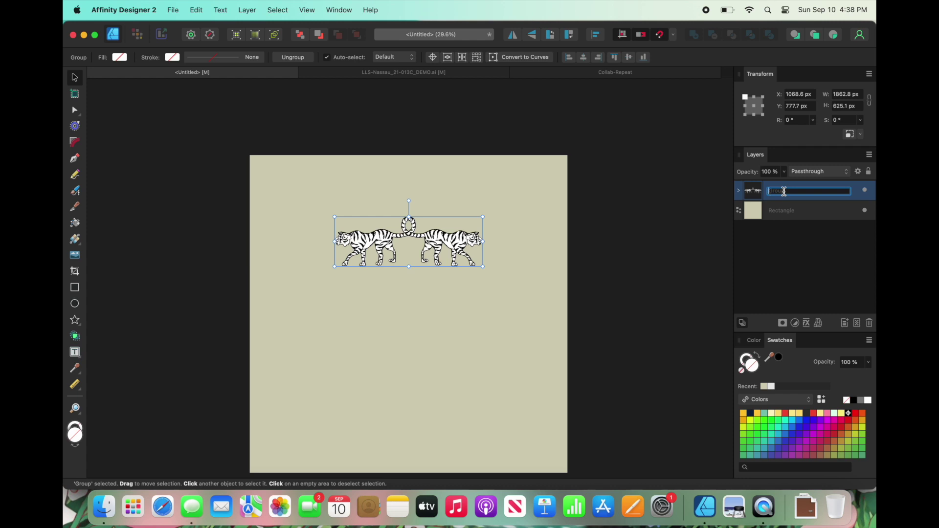
{"action": "type", "text": "Tiger Motif 1"}
{"action": "key", "text": "Return"}
{"action": "left_click_drag", "start_coordinate": [459, 249], "coordinate": [336, 171]}
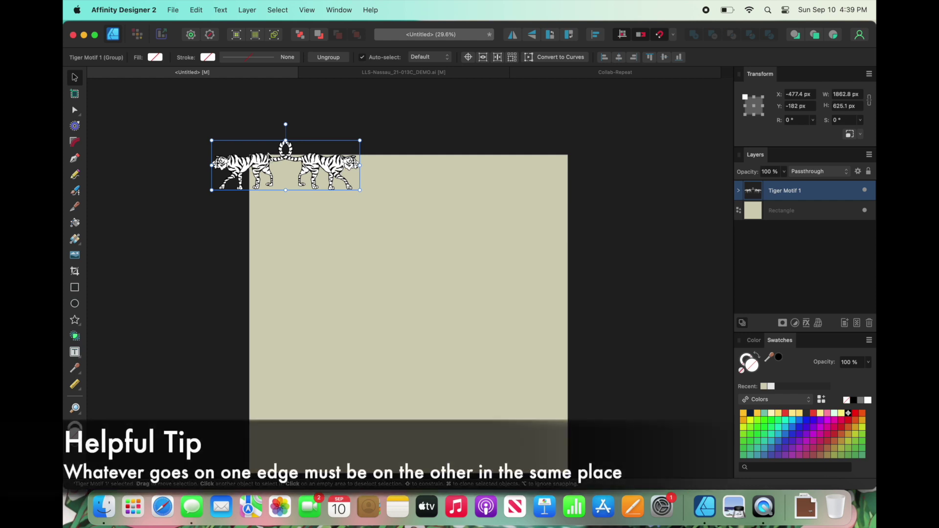
Reposition Tiger Motif 1 across the artboard's upper-left corner at about X -470 px, Y -138 px.
{"action": "left_click_drag", "start_coordinate": [331, 186], "coordinate": [306, 296]}
{"action": "scroll", "coordinate": [445, 157], "scroll_direction": "down", "scroll_amount": 1}
{"action": "left_click_drag", "start_coordinate": [187, 272], "coordinate": [257, 147]}
{"action": "scroll", "coordinate": [362, 142], "scroll_direction": "up", "scroll_amount": 5}
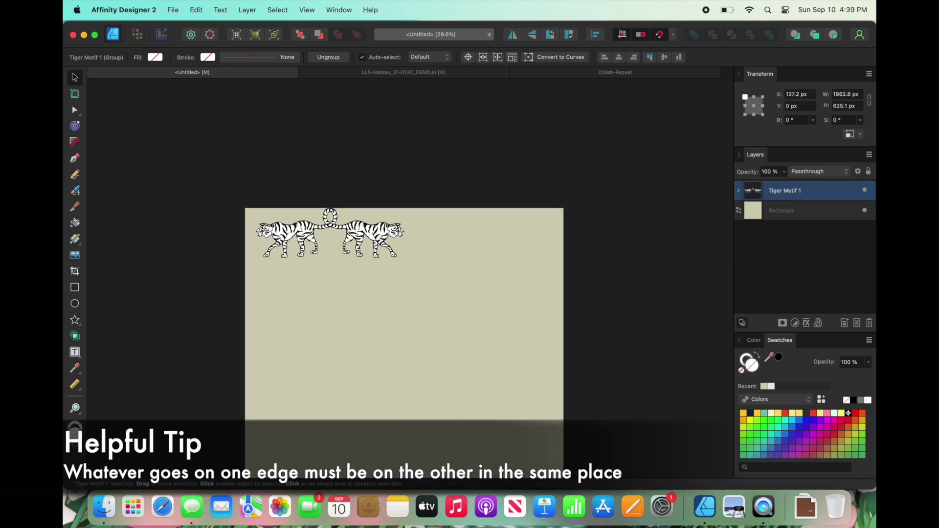
{"action": "scroll", "coordinate": [363, 138], "scroll_direction": "up", "scroll_amount": 3}
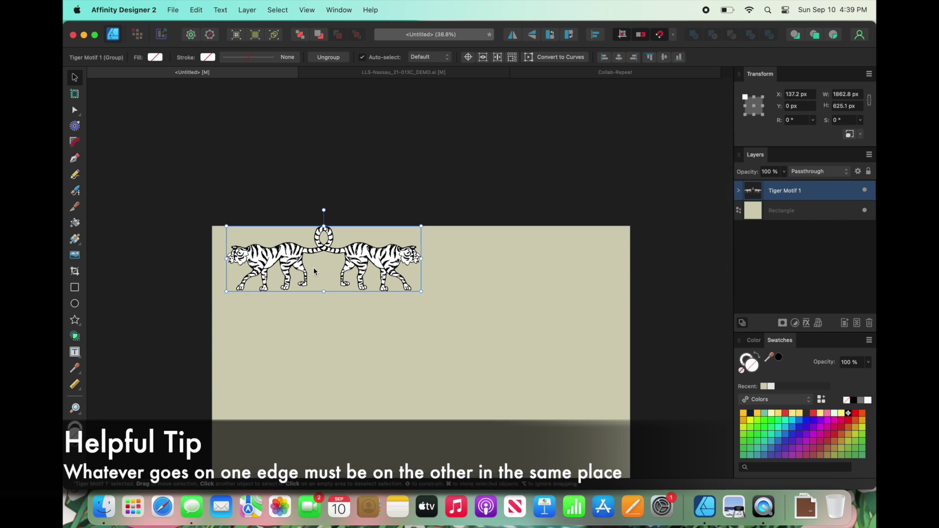
{"action": "left_click_drag", "start_coordinate": [280, 257], "coordinate": [217, 242]}
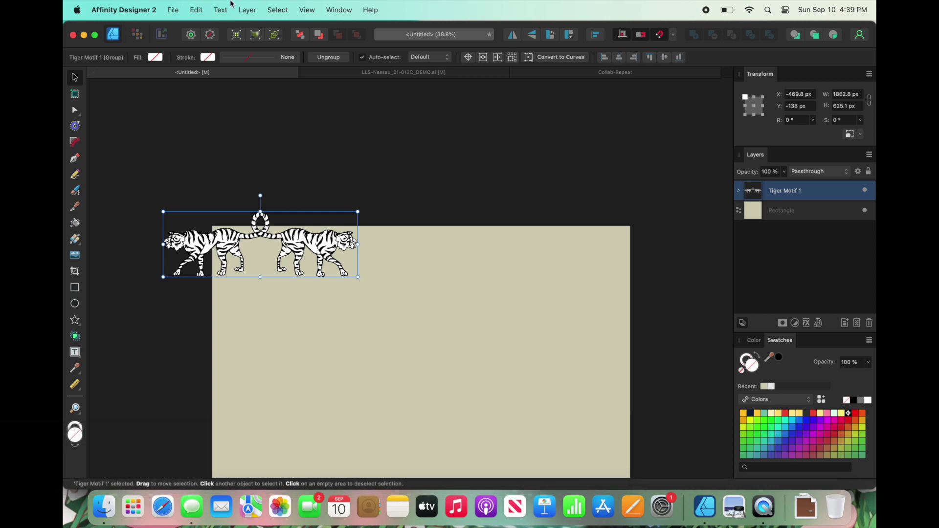
Duplicate the Tiger Motif 1 group in place.
{"action": "left_click", "coordinate": [206, 7]}
{"action": "left_click", "coordinate": [209, 71]}
{"action": "left_click", "coordinate": [194, 7]}
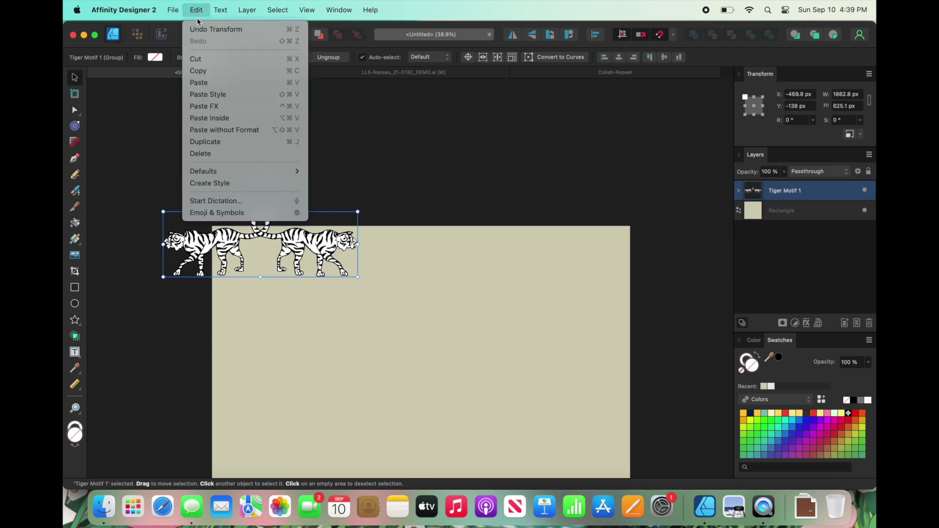
{"action": "key", "text": "Escape"}
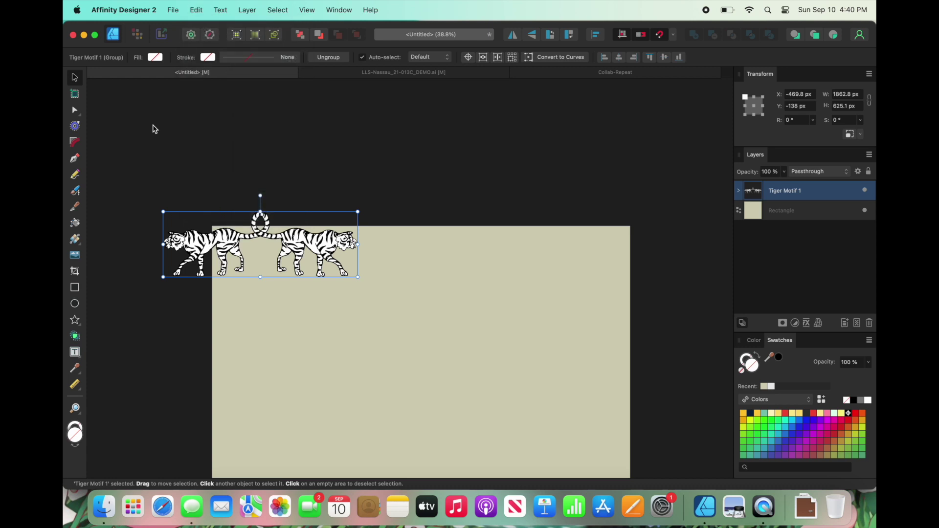
{"action": "key", "text": "super+j"}
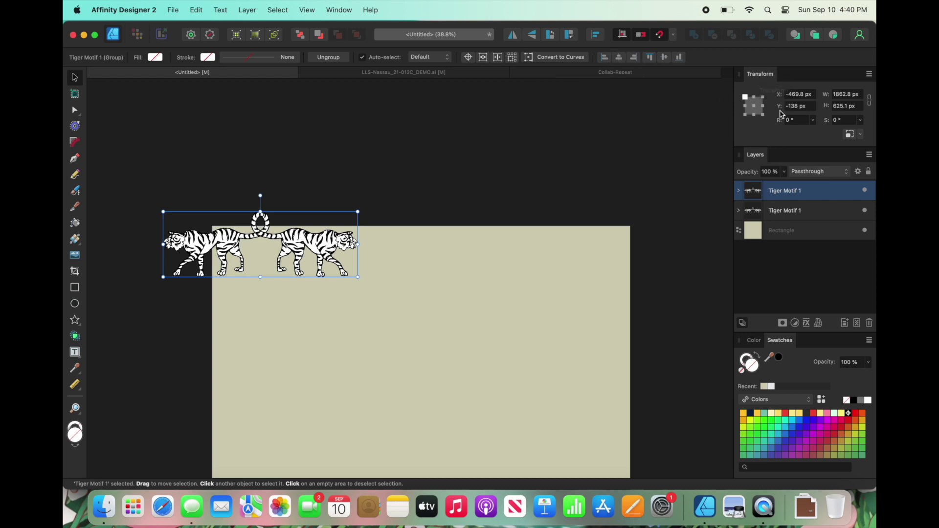
Offset the duplicated tiger motif to the artboard's upper-right corner by adding +4000 px to its X position.
{"action": "left_click", "coordinate": [336, 10]}
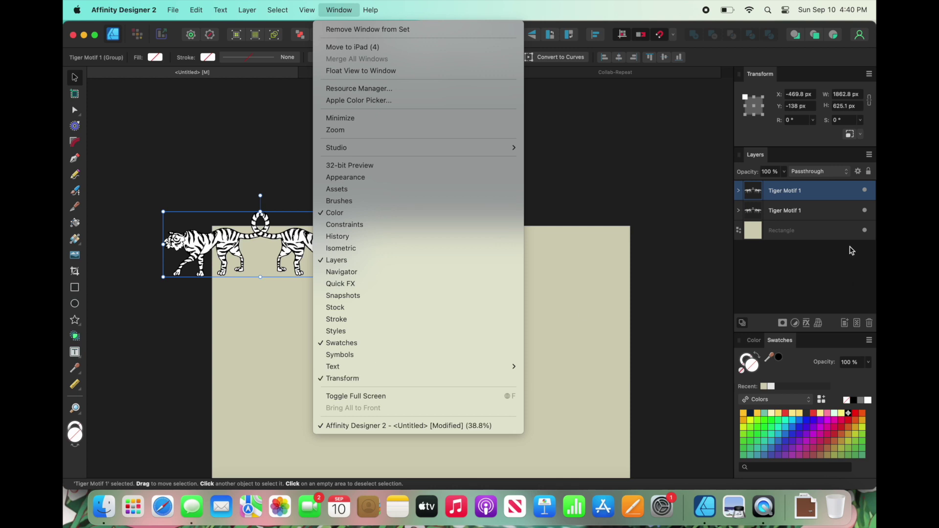
{"action": "left_click", "coordinate": [641, 195]}
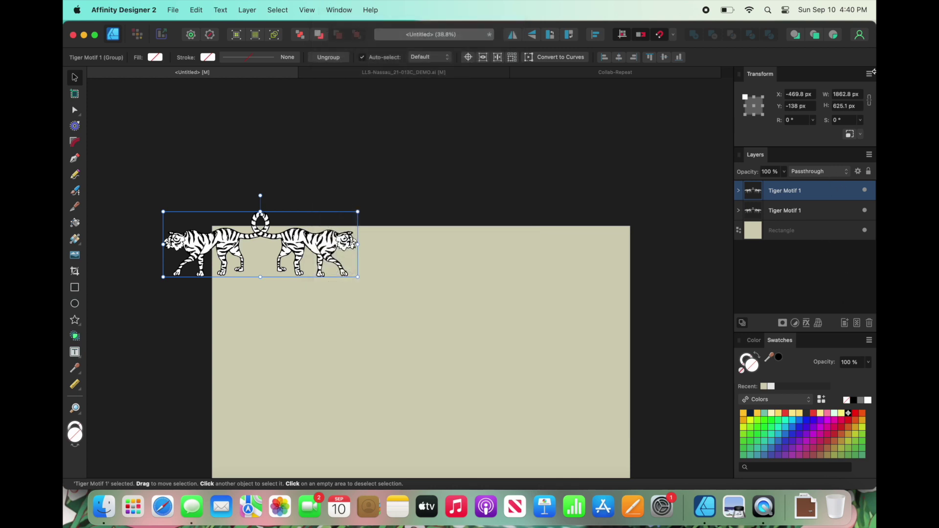
{"action": "scroll", "coordinate": [270, 269], "scroll_direction": "down", "scroll_amount": 3}
{"action": "scroll", "coordinate": [269, 266], "scroll_direction": "down", "scroll_amount": 3}
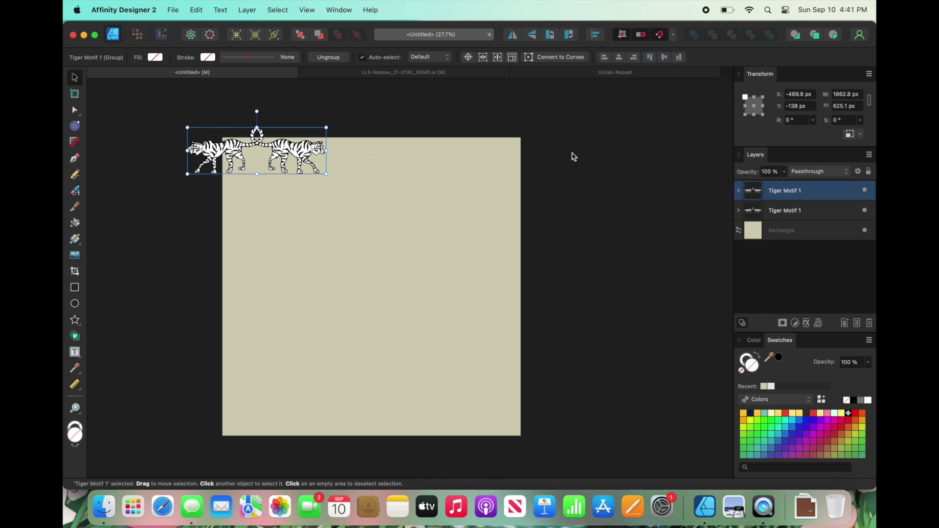
{"action": "left_click", "coordinate": [801, 94]}
{"action": "key", "text": "Return"}
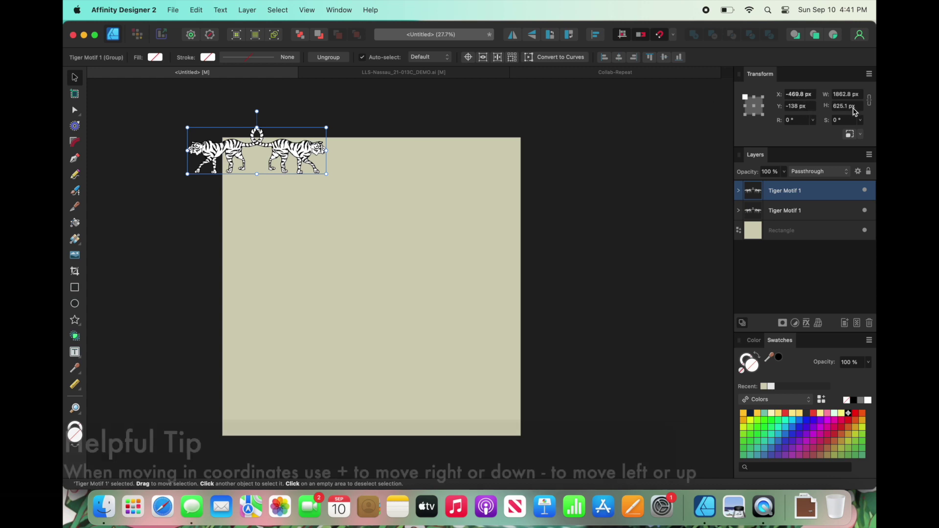
{"action": "type", "text": "+"}
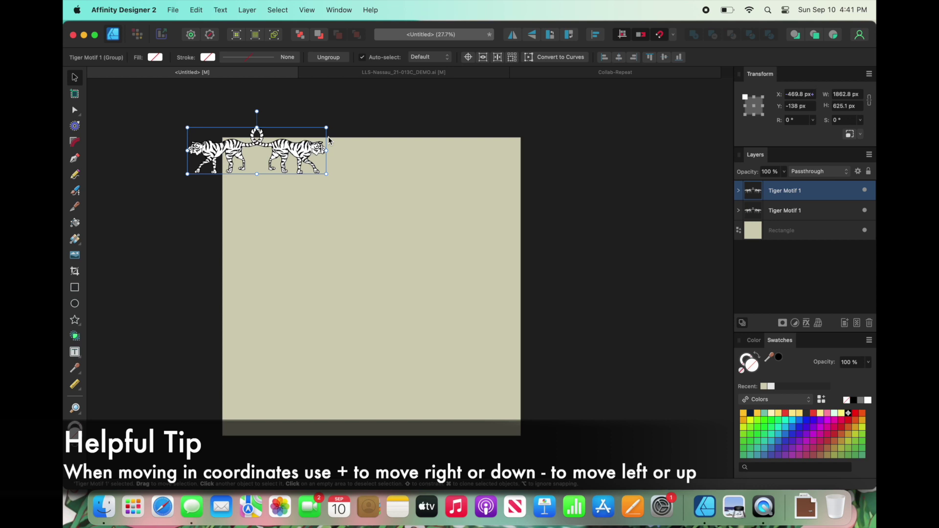
{"action": "type", "text": "+4000"}
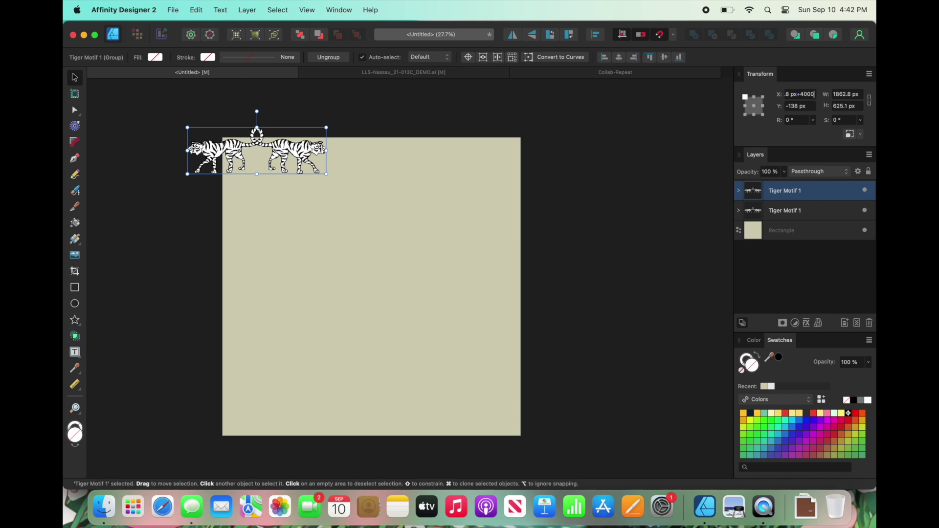
{"action": "key", "text": "Return"}
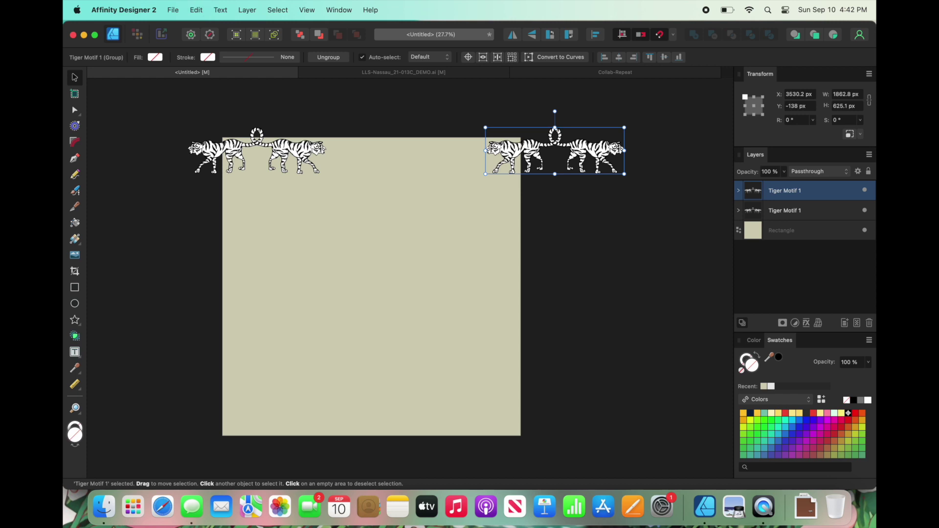
Duplicate the upper-right tiger motif and place the copy between the two corner motifs at about X 1467 px, Y -138 px.
{"action": "key", "text": "super+j"}
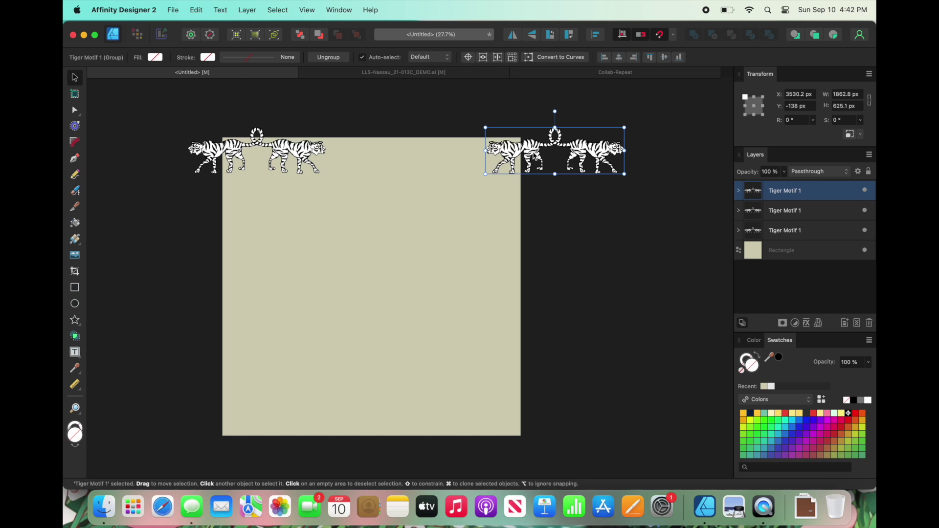
{"action": "left_click_drag", "start_coordinate": [535, 156], "coordinate": [382, 159]}
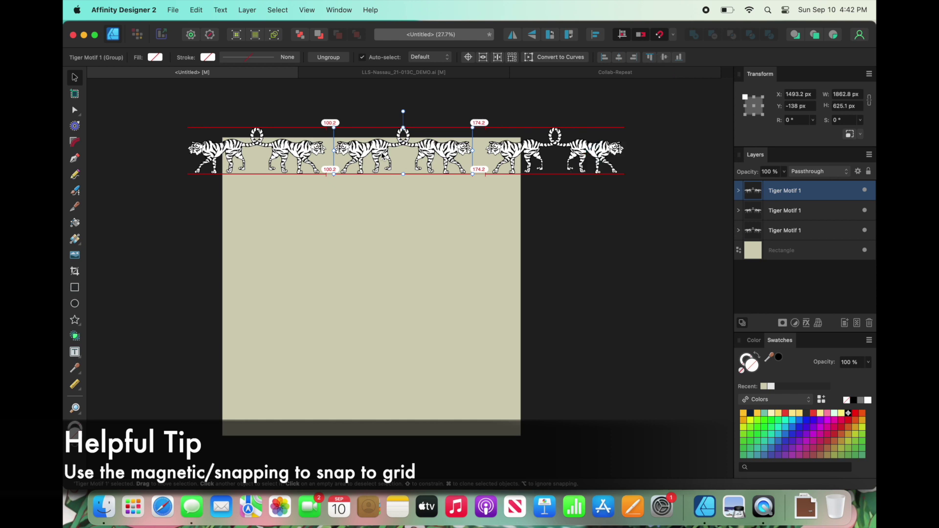
{"action": "left_click_drag", "start_coordinate": [383, 156], "coordinate": [383, 156]}
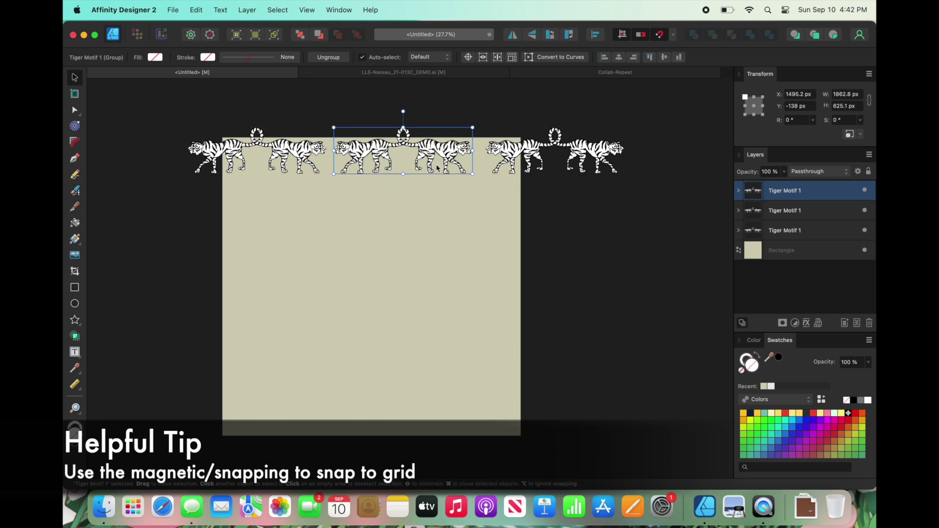
{"action": "left_click", "coordinate": [659, 37]}
{"action": "left_click", "coordinate": [660, 36]}
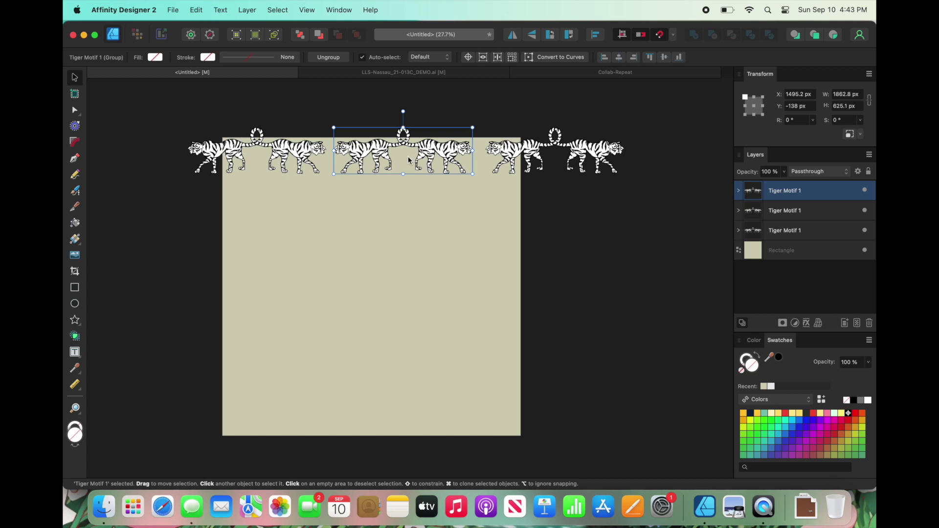
{"action": "left_click_drag", "start_coordinate": [409, 160], "coordinate": [407, 160]}
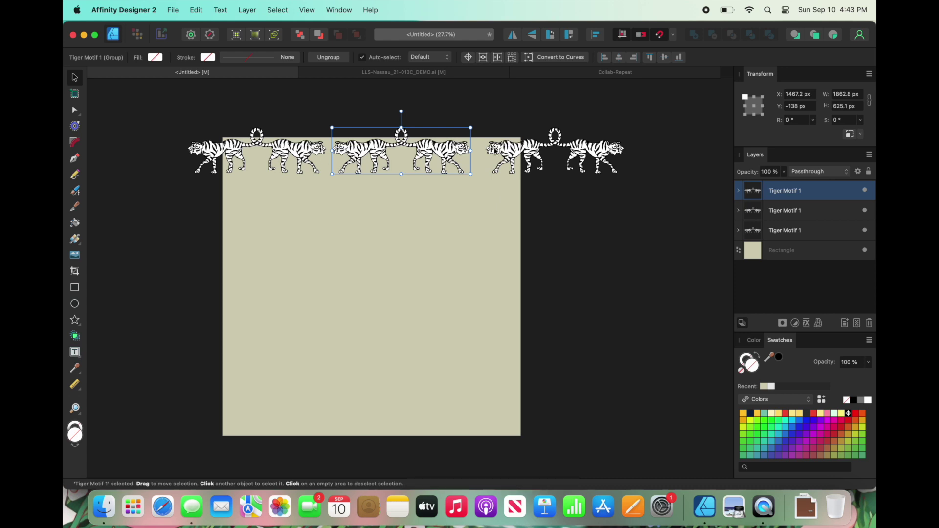
Select all three tiger motifs and space them evenly in the horizontal direction with Auto Distribute.
{"action": "left_click", "coordinate": [619, 213]}
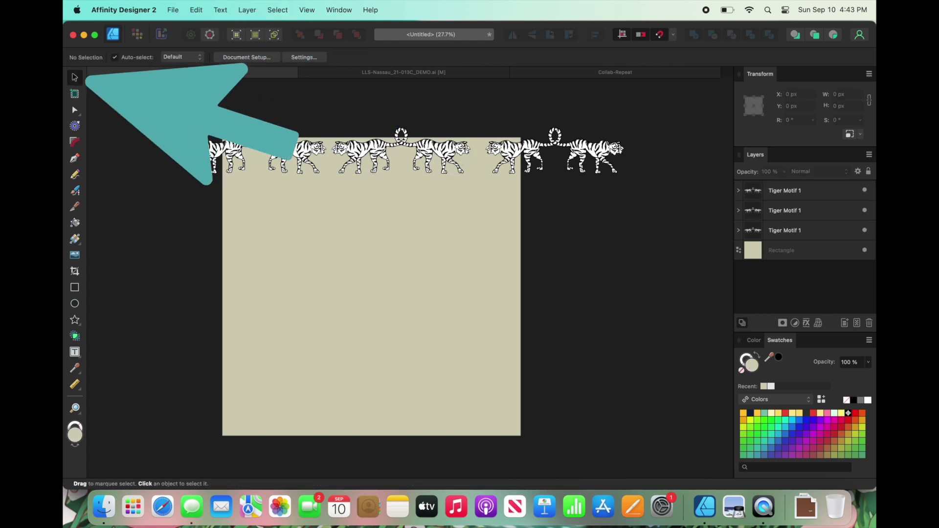
{"action": "left_click_drag", "start_coordinate": [155, 109], "coordinate": [660, 227]}
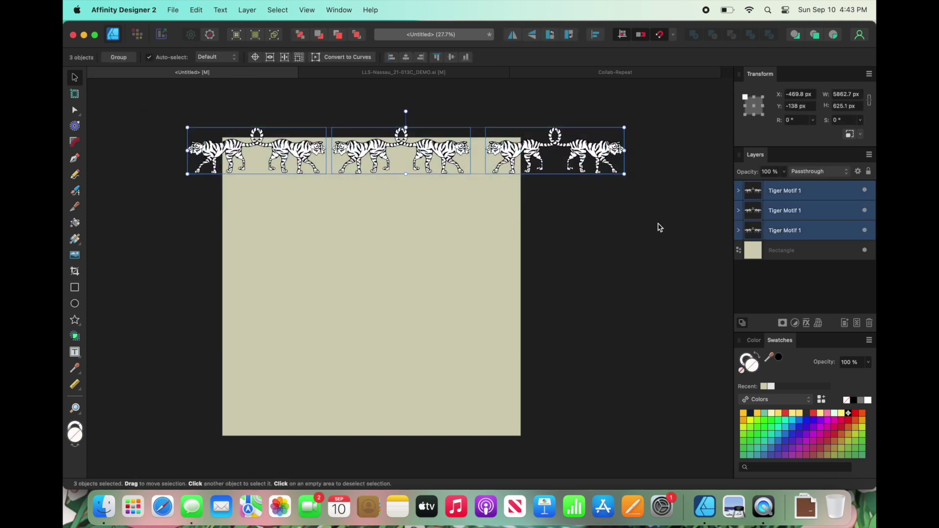
{"action": "scroll", "coordinate": [474, 185], "scroll_direction": "up", "scroll_amount": 4}
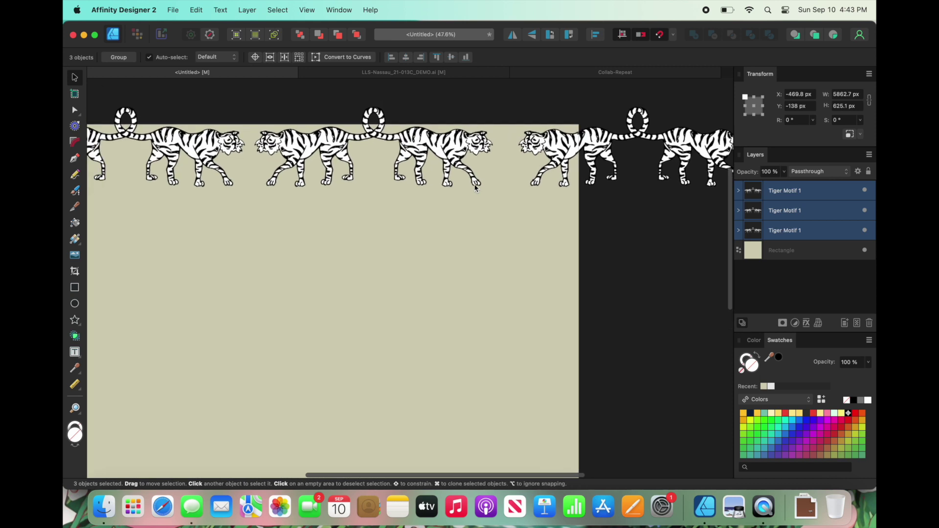
{"action": "scroll", "coordinate": [474, 184], "scroll_direction": "up", "scroll_amount": 1}
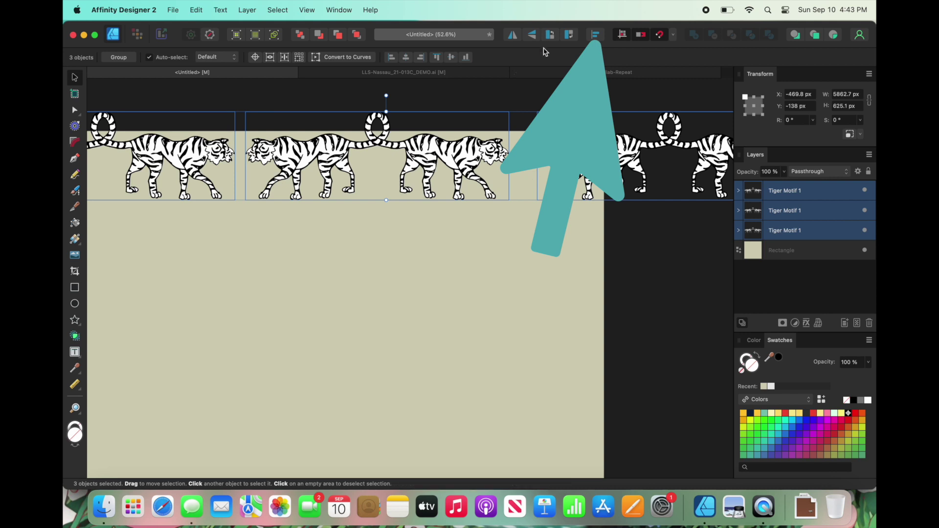
{"action": "left_click", "coordinate": [595, 36]}
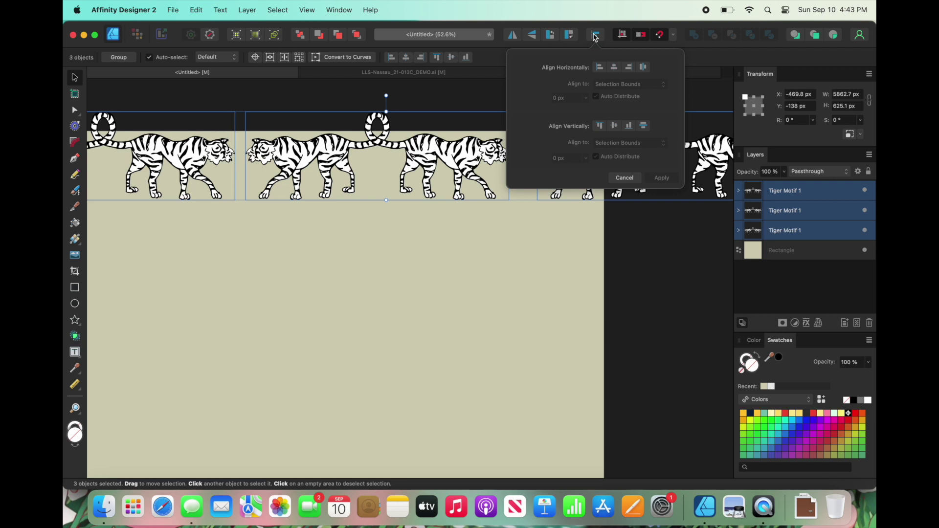
{"action": "left_click", "coordinate": [646, 69]}
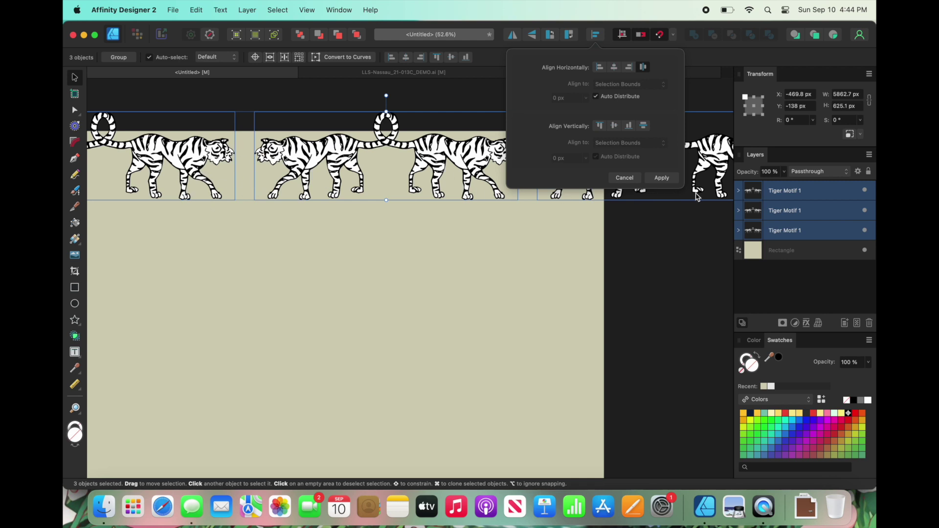
{"action": "left_click", "coordinate": [666, 178]}
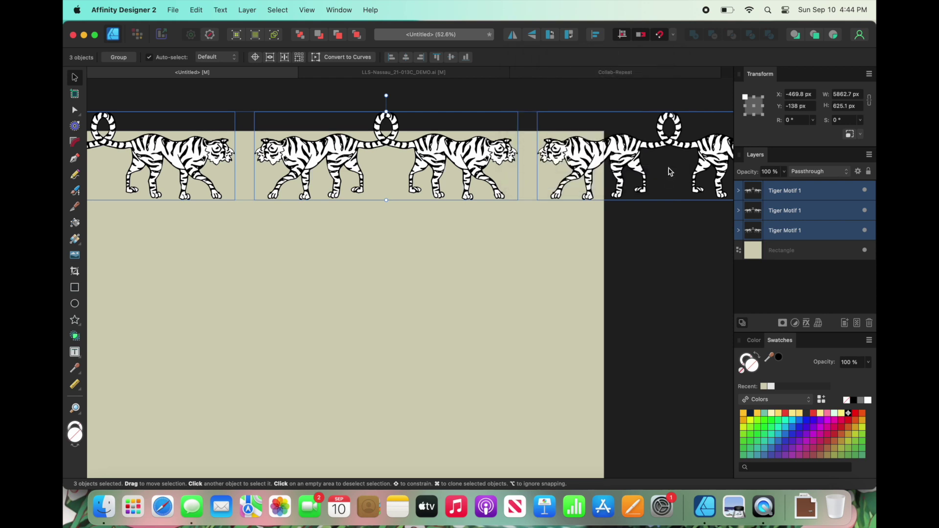
Group the three evenly spaced tiger motifs into a single row.
{"action": "scroll", "coordinate": [667, 171], "scroll_direction": "down", "scroll_amount": 3}
{"action": "scroll", "coordinate": [658, 173], "scroll_direction": "right", "scroll_amount": 3}
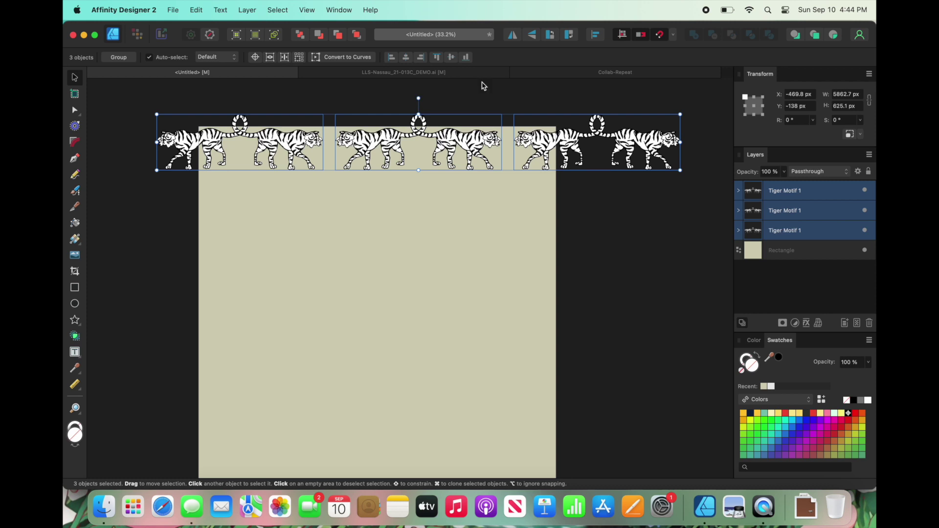
{"action": "right_click", "coordinate": [465, 153]}
{"action": "left_click", "coordinate": [490, 197]}
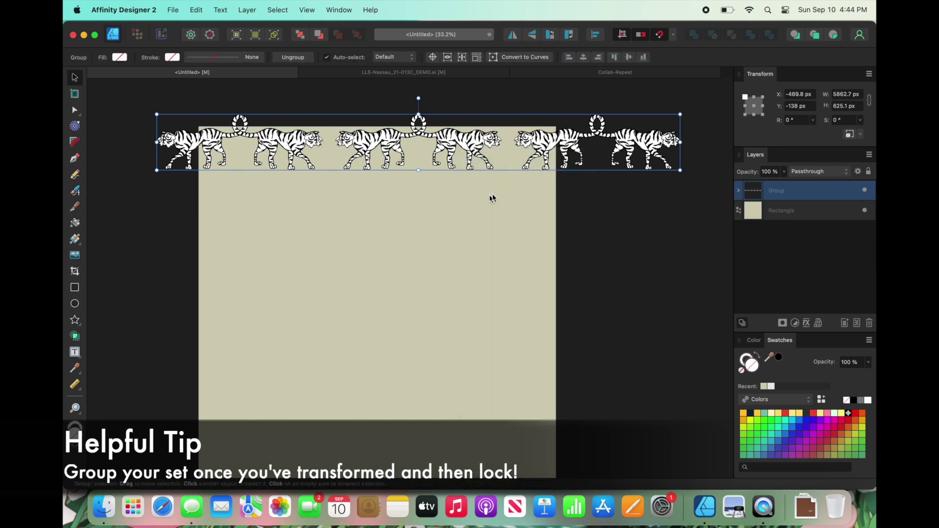
Centre the tiger row across the artboard's upper edge at about X -931 px, Y -94 px, and lock the group.
{"action": "left_click_drag", "start_coordinate": [535, 150], "coordinate": [497, 153]}
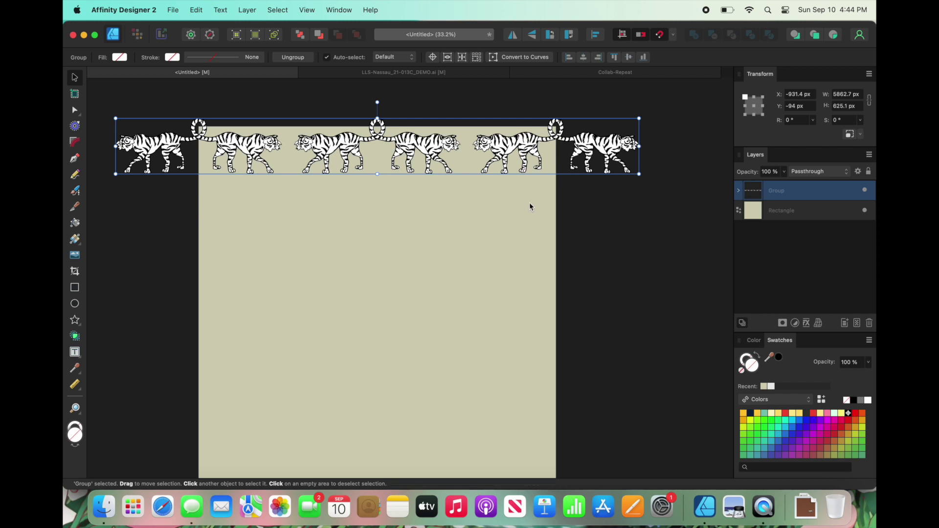
{"action": "scroll", "coordinate": [530, 205], "scroll_direction": "down", "scroll_amount": 1}
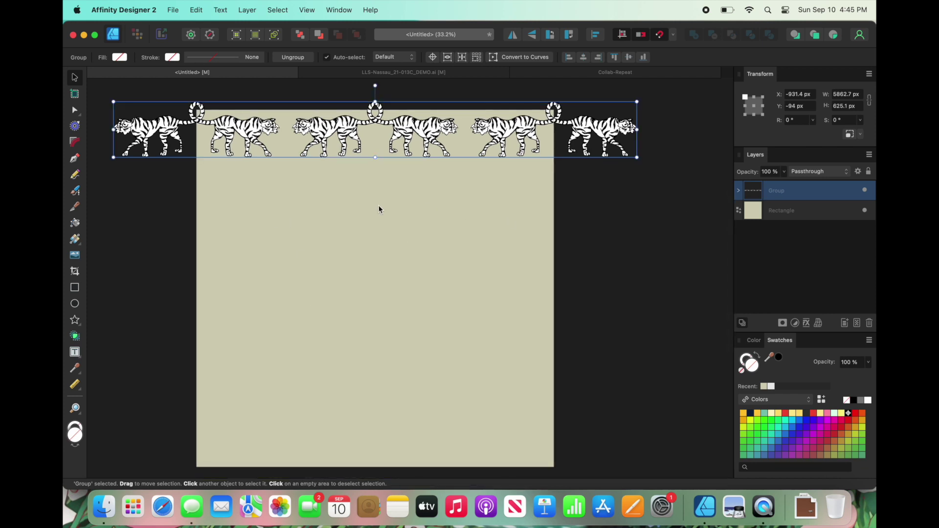
{"action": "scroll", "coordinate": [380, 209], "scroll_direction": "up", "scroll_amount": 2}
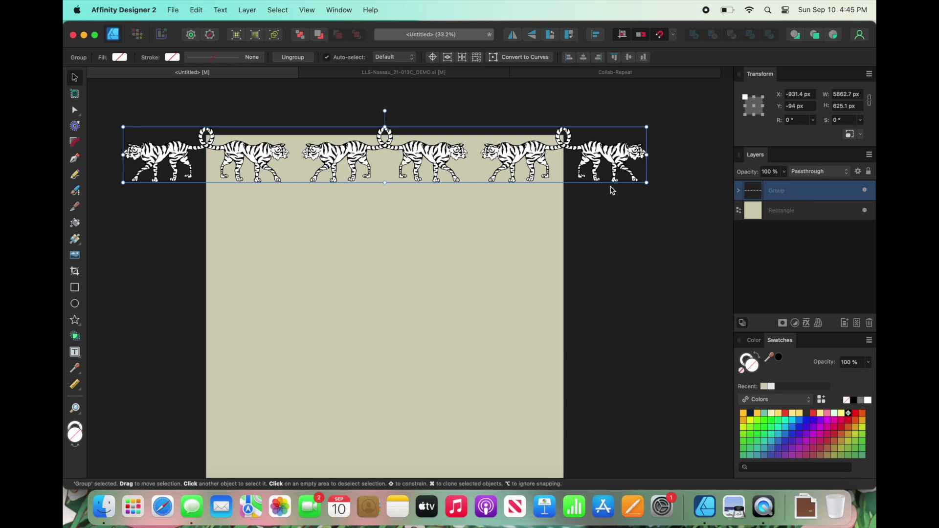
{"action": "right_click", "coordinate": [789, 195]}
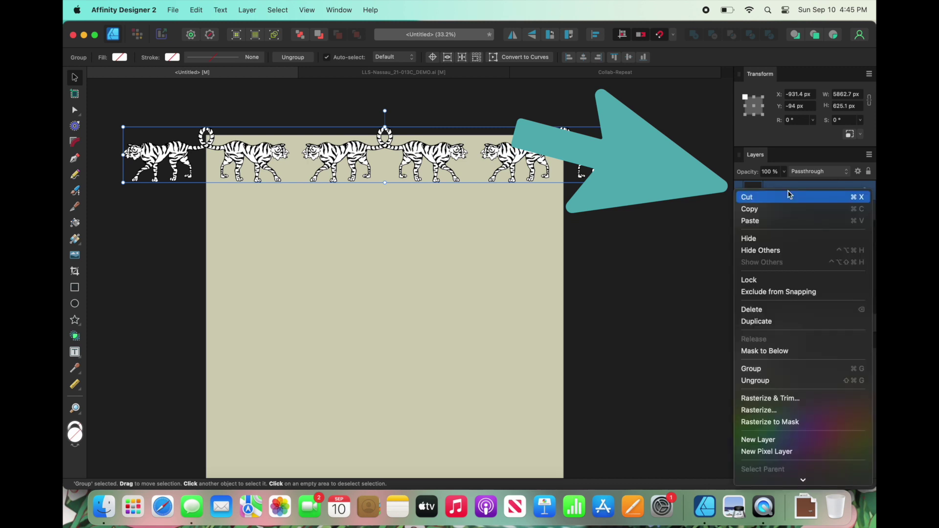
{"action": "left_click", "coordinate": [767, 280]}
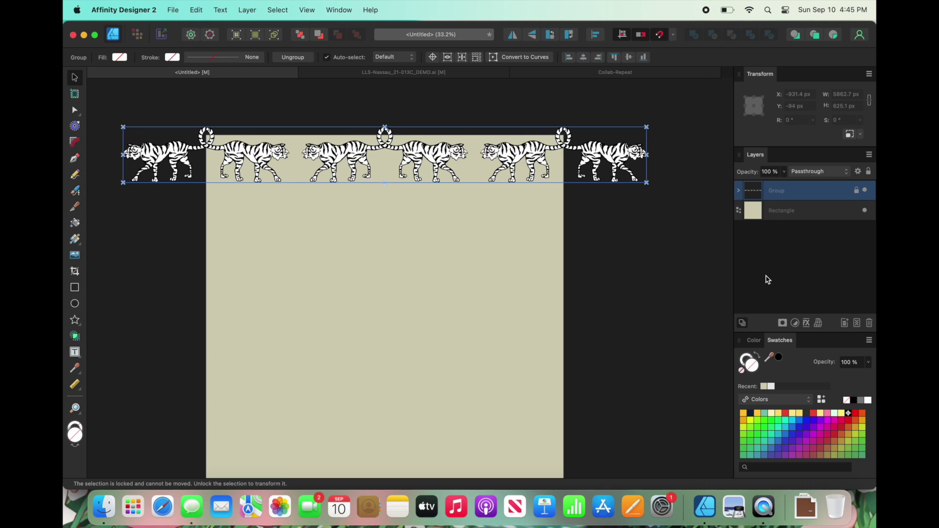
Paste an unlocked copy of the locked tiger row in place above the original.
{"action": "scroll", "coordinate": [636, 264], "scroll_direction": "down", "scroll_amount": 2}
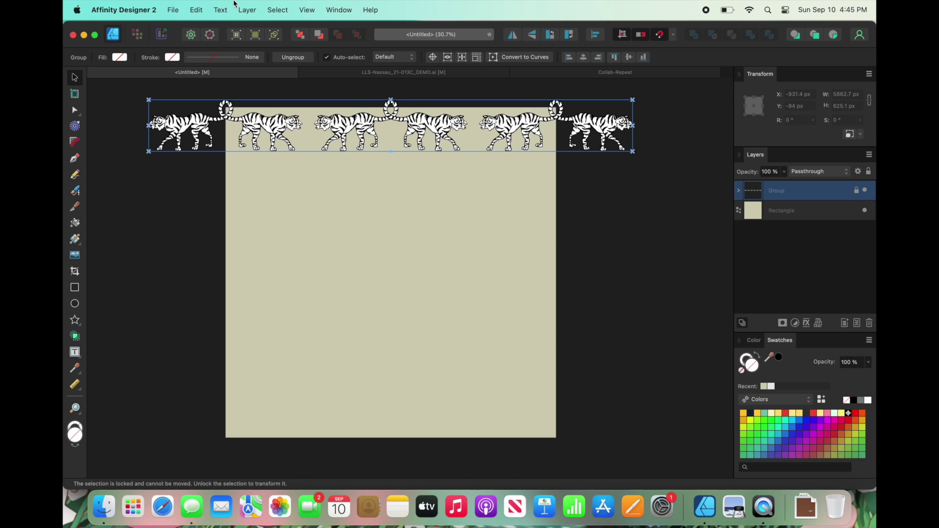
{"action": "left_click", "coordinate": [195, 9]}
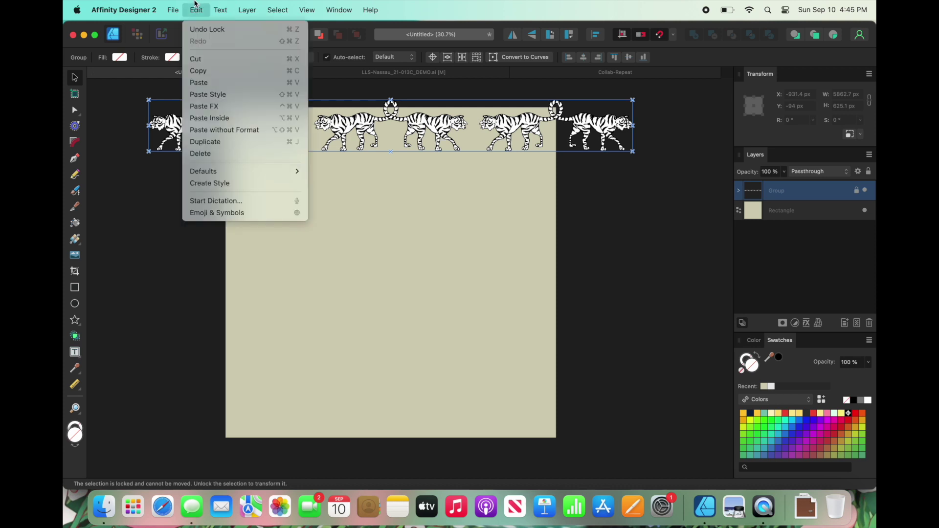
{"action": "left_click", "coordinate": [208, 82]}
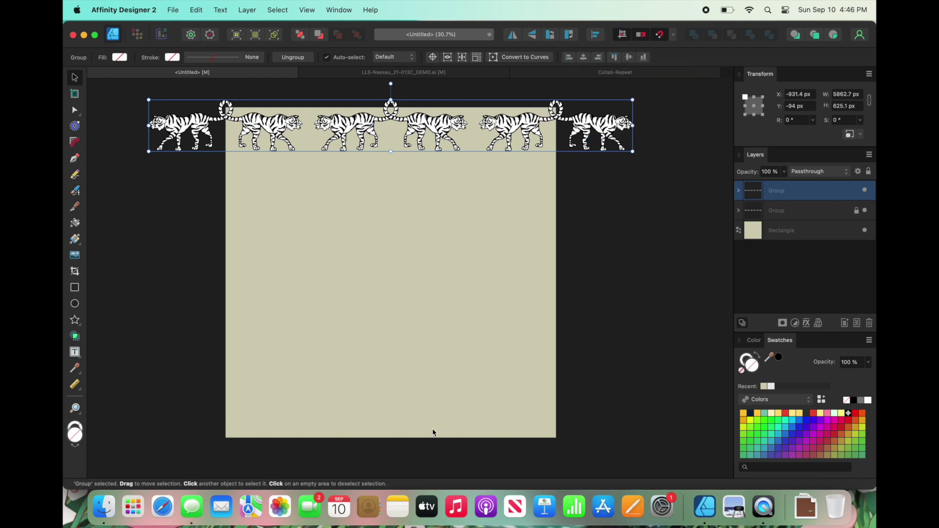
Move the copied tiger row down by exactly 4000 px so that it straddles the artboard's lower edge.
{"action": "left_click", "coordinate": [795, 105]}
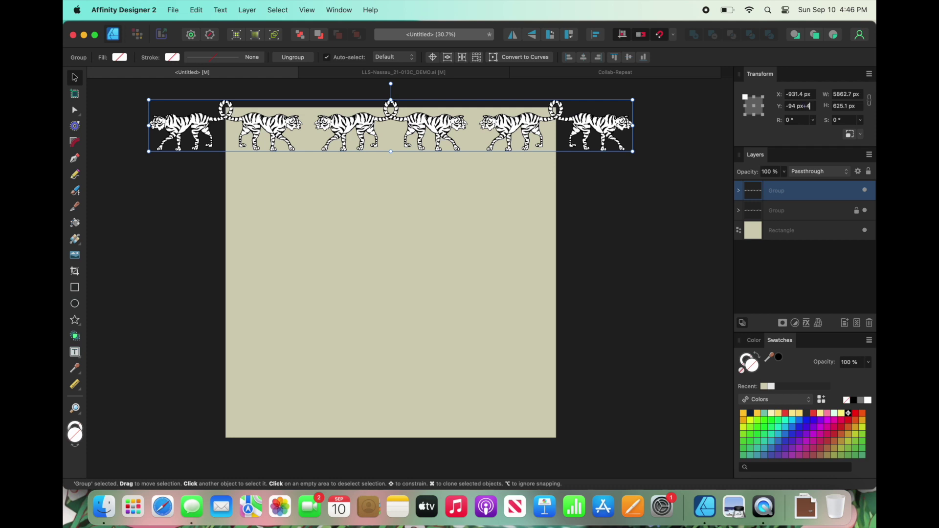
{"action": "type", "text": "000"}
{"action": "key", "text": "Return"}
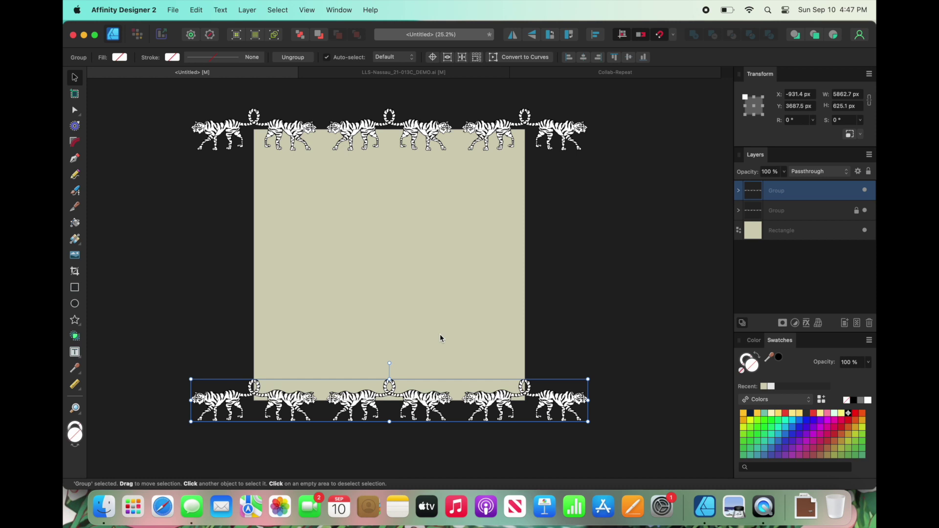
Fill the space between the upper and lower rows with four duplicate tiger rows, staggered horizontally from one another.
{"action": "key", "text": "super+j"}
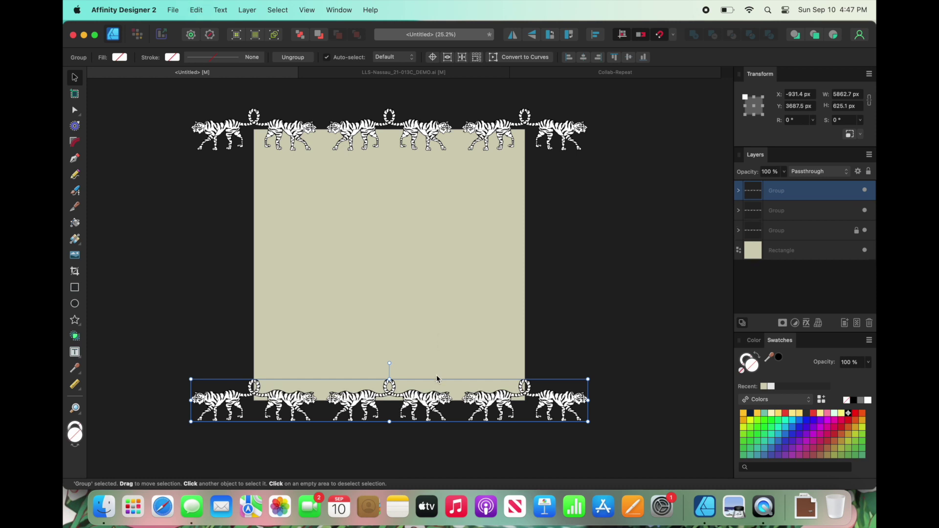
{"action": "left_click_drag", "start_coordinate": [441, 408], "coordinate": [441, 196]}
{"action": "key", "text": "super+j"}
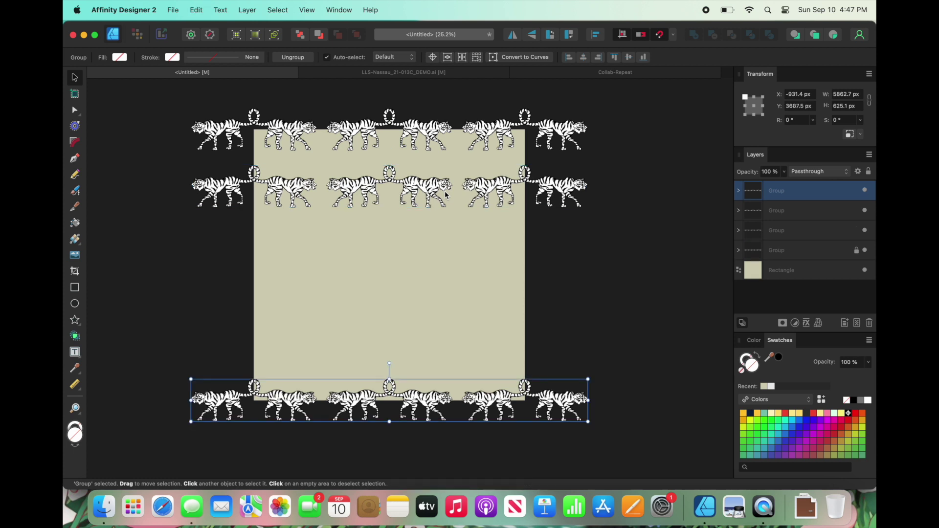
{"action": "mouse_move", "coordinate": [451, 406]}
{"action": "left_mouse_down"}
{"action": "mouse_move", "coordinate": [402, 247]}
{"action": "mouse_move", "coordinate": [518, 250]}
{"action": "mouse_move", "coordinate": [493, 249]}
{"action": "left_mouse_up"}
{"action": "left_click_drag", "start_coordinate": [440, 192], "coordinate": [420, 192]}
{"action": "left_click", "coordinate": [440, 337]}
{"action": "mouse_move", "coordinate": [462, 255]}
{"action": "left_mouse_down"}
{"action": "mouse_move", "coordinate": [423, 313]}
{"action": "mouse_move", "coordinate": [404, 313]}
{"action": "mouse_move", "coordinate": [478, 357]}
{"action": "left_mouse_up"}
{"action": "left_click", "coordinate": [654, 310]}
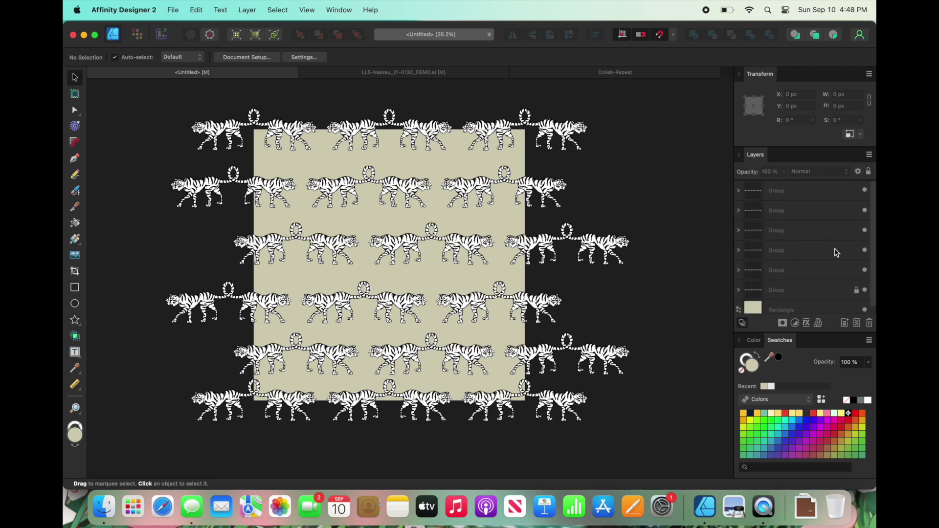
Unlock the top tiger row and space all six rows evenly in the vertical direction with Auto Distribute, leaving out the background rectangle.
{"action": "scroll", "coordinate": [835, 253], "scroll_direction": "down", "scroll_amount": 1}
{"action": "left_click", "coordinate": [831, 284]}
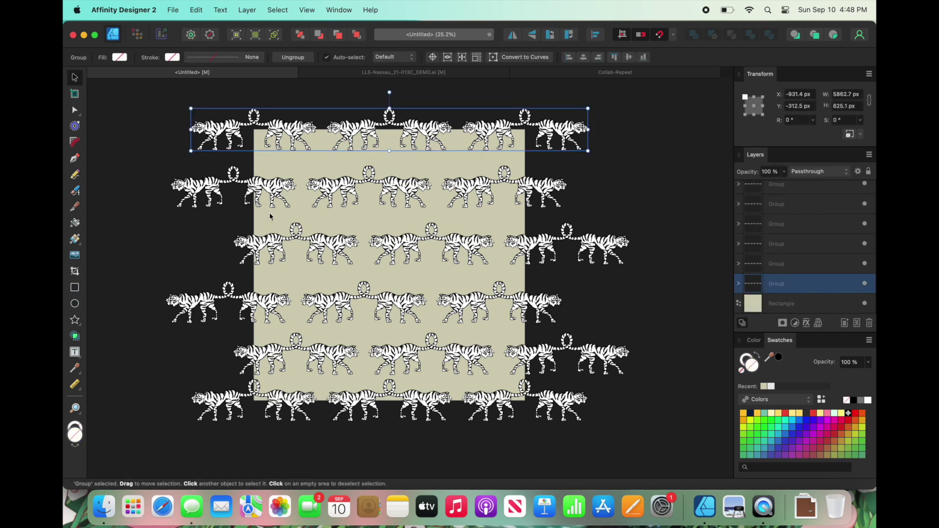
{"action": "left_click_drag", "start_coordinate": [139, 86], "coordinate": [656, 482]}
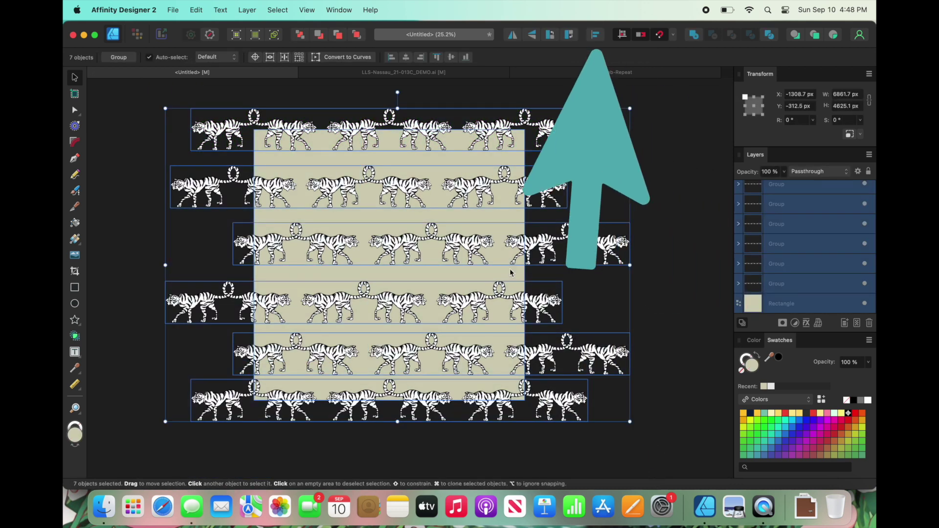
{"action": "left_click", "coordinate": [595, 39]}
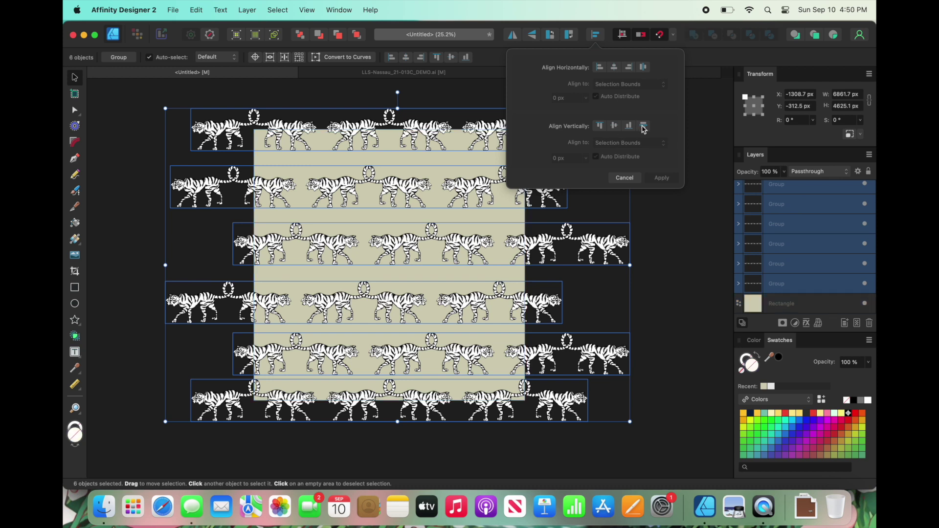
{"action": "left_click", "coordinate": [643, 126]}
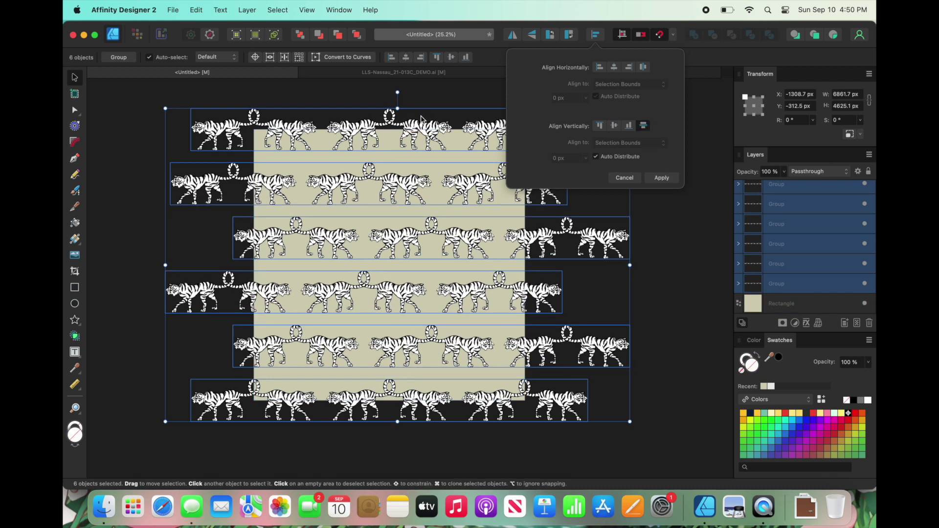
{"action": "left_click", "coordinate": [662, 177]}
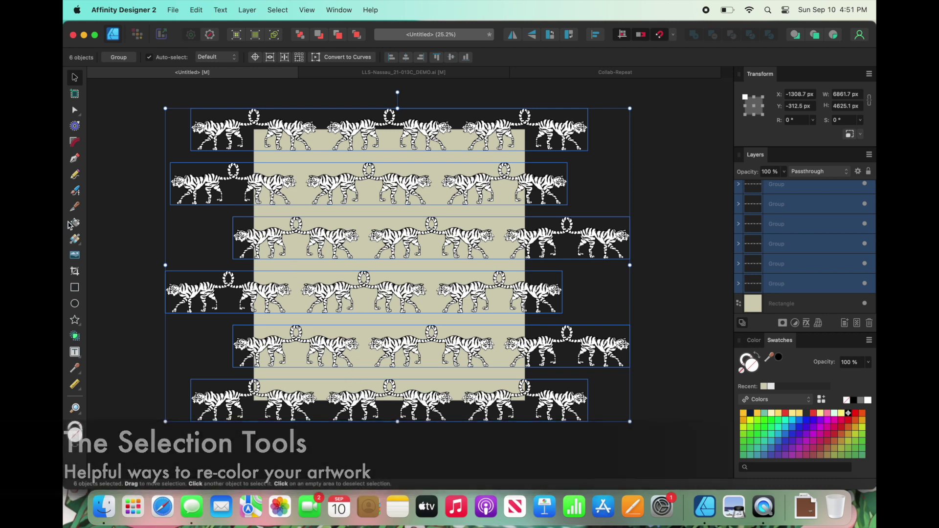
{"action": "left_click", "coordinate": [111, 163]}
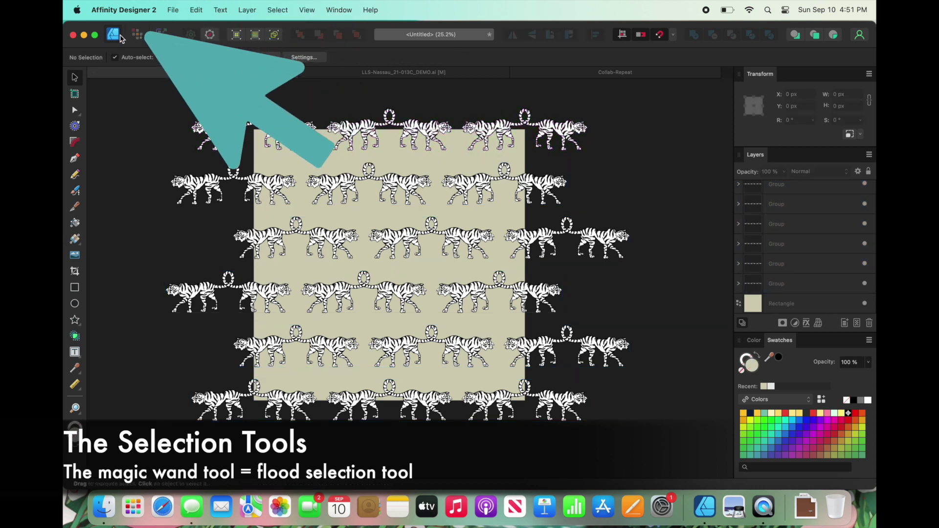
{"action": "left_click", "coordinate": [136, 35]}
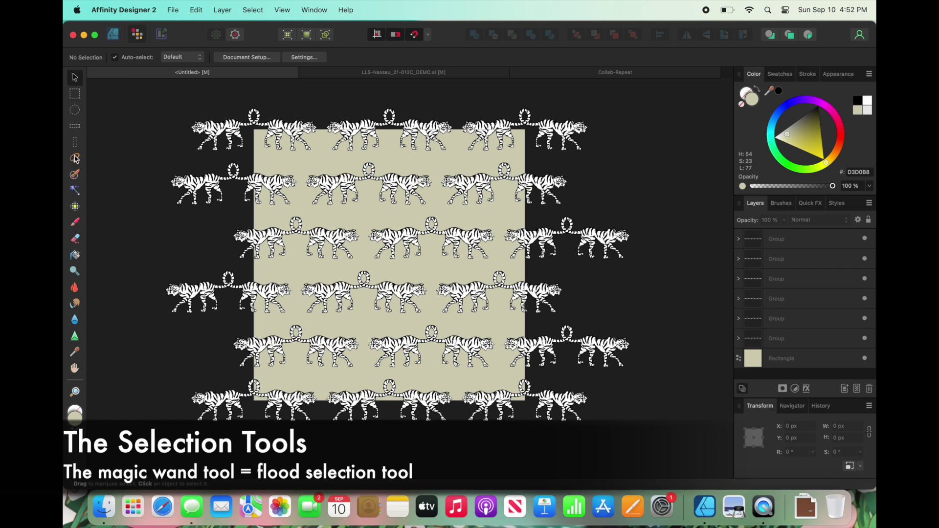
{"action": "left_click", "coordinate": [75, 191]}
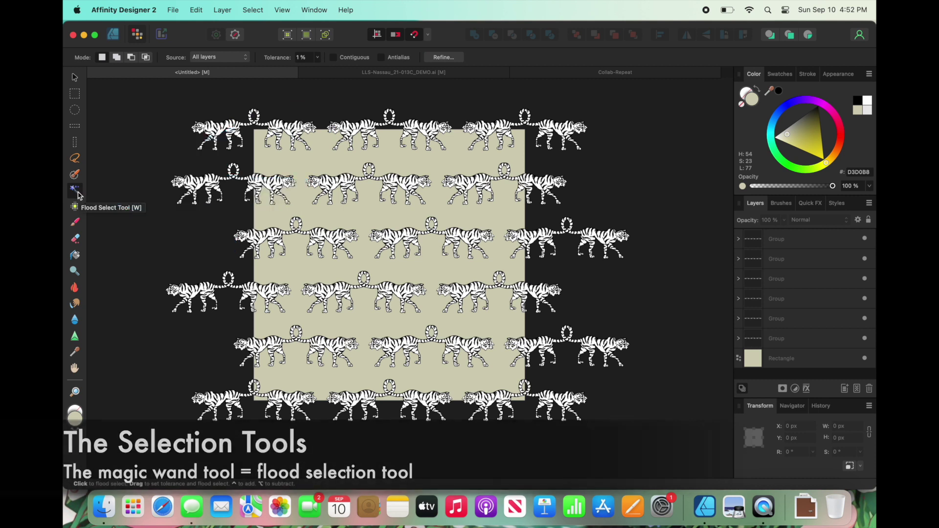
{"action": "scroll", "coordinate": [322, 82], "scroll_direction": "up", "scroll_amount": 5}
{"action": "scroll", "coordinate": [321, 81], "scroll_direction": "up", "scroll_amount": 2}
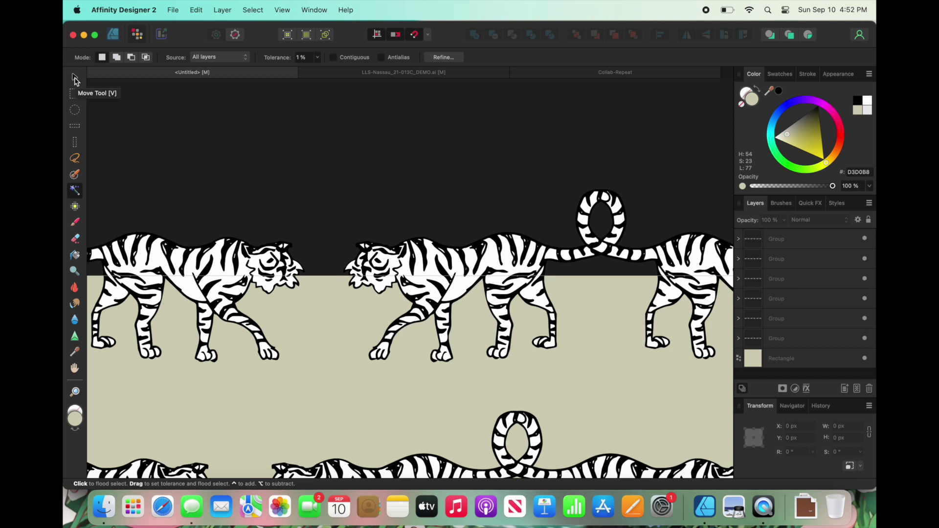
{"action": "left_click", "coordinate": [113, 34]}
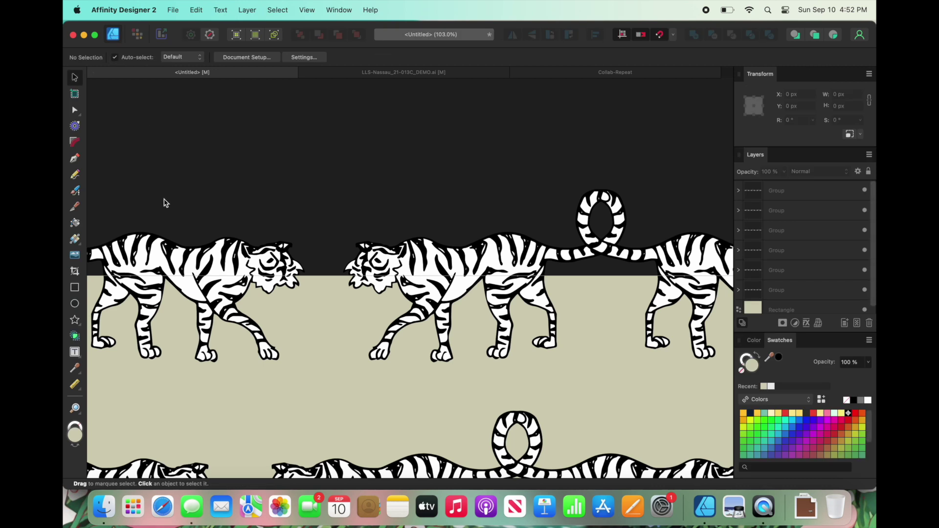
Copy the EDITABLE REPEAT PATTERN group, paste the duplicate above it, and select the original group beneath.
{"action": "scroll", "coordinate": [165, 202], "scroll_direction": "down", "scroll_amount": 5}
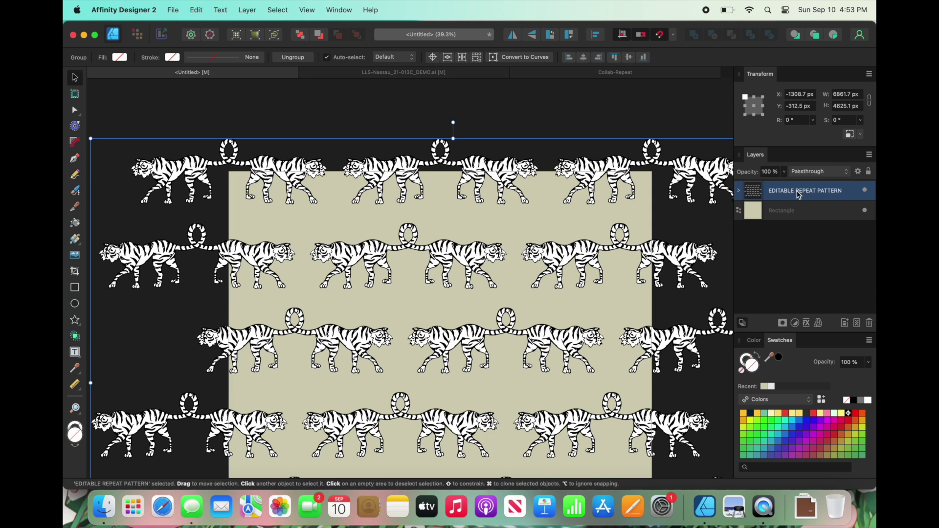
{"action": "right_click", "coordinate": [797, 194]}
{"action": "left_click", "coordinate": [792, 208]}
{"action": "right_click", "coordinate": [794, 194]}
{"action": "left_click", "coordinate": [784, 223]}
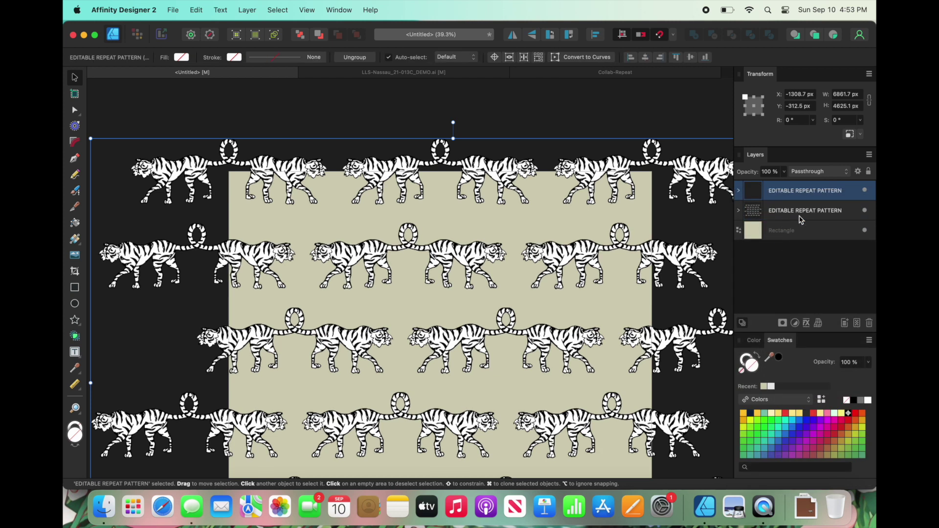
{"action": "left_click", "coordinate": [804, 215]}
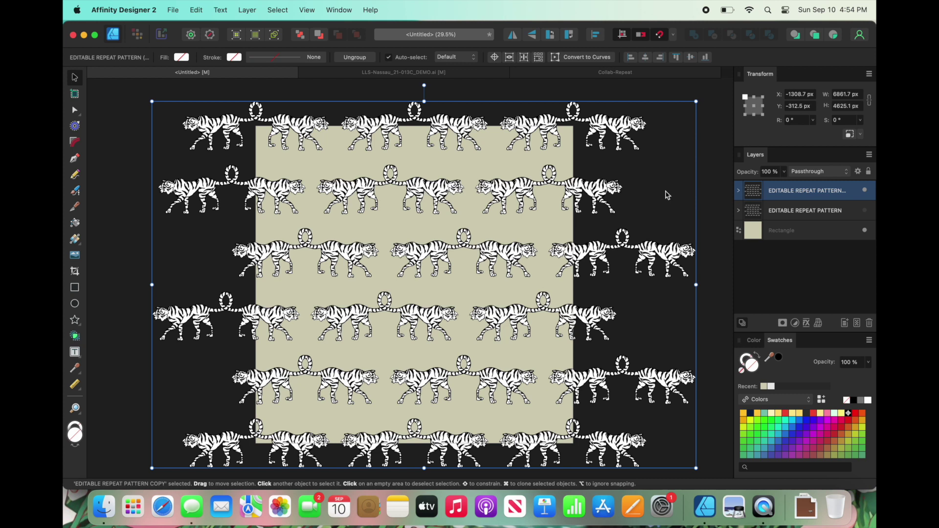
Expand the duplicated pattern group down to the curves of its first Tiger Motif 1 and select one black stripe curve.
{"action": "left_click", "coordinate": [738, 190]}
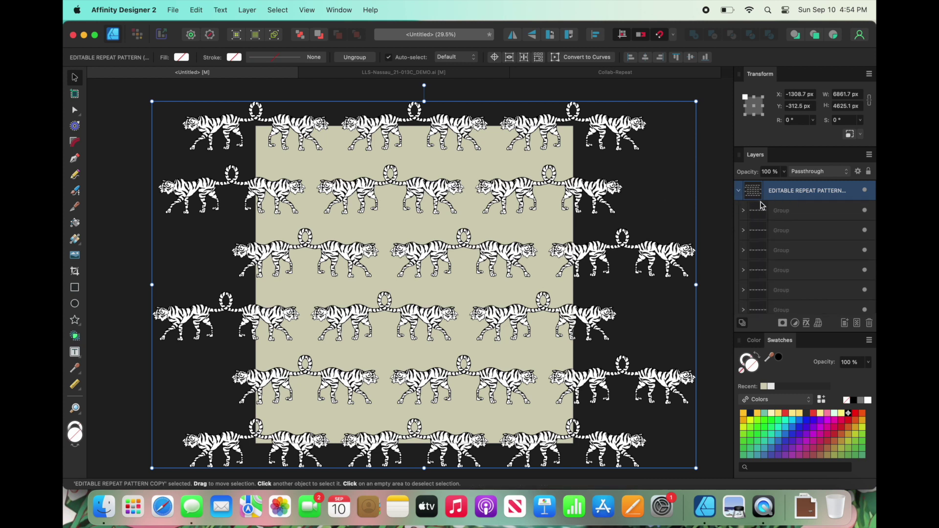
{"action": "left_click", "coordinate": [742, 213]}
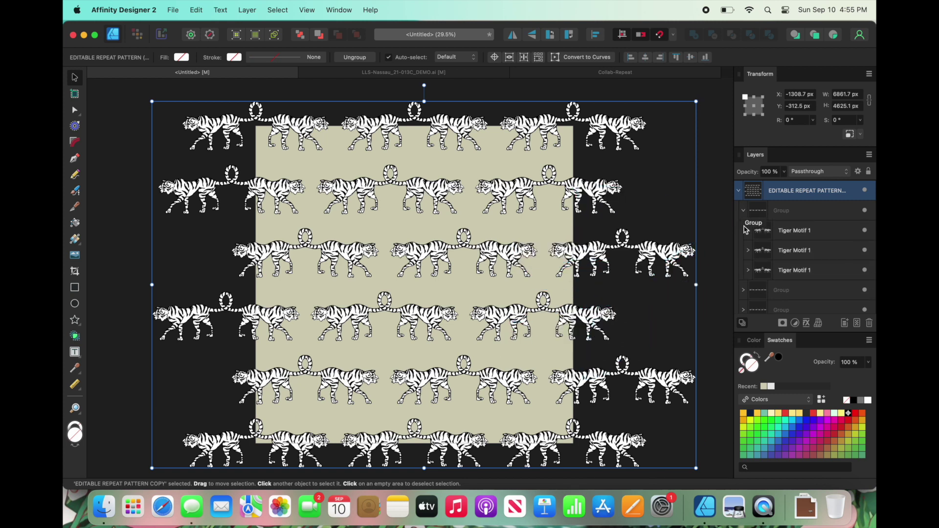
{"action": "left_click", "coordinate": [749, 234]}
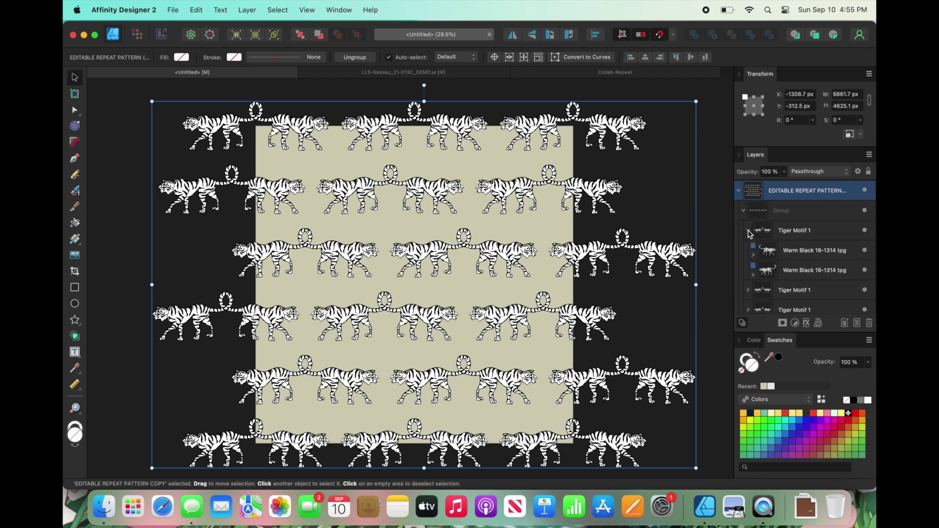
{"action": "left_click", "coordinate": [753, 254]}
{"action": "left_click", "coordinate": [758, 271]}
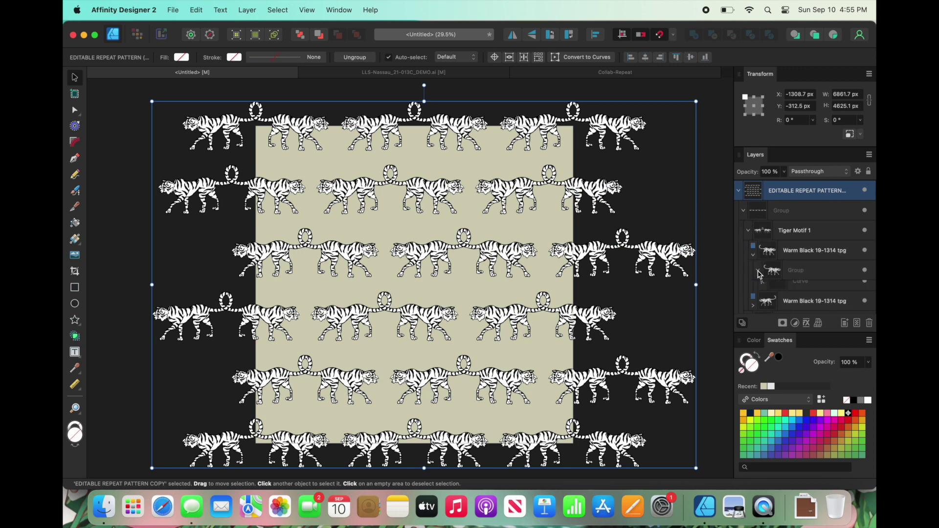
{"action": "scroll", "coordinate": [787, 235], "scroll_direction": "down", "scroll_amount": 5}
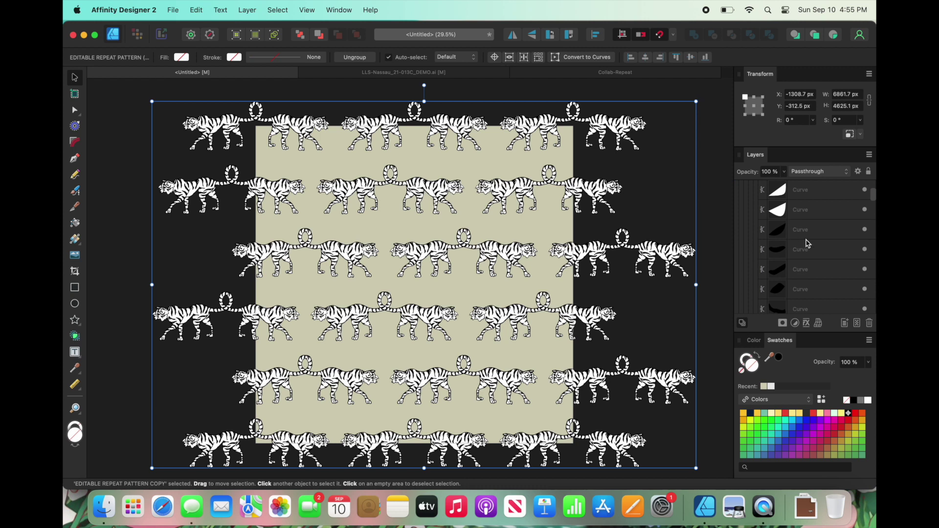
{"action": "left_click", "coordinate": [802, 234]}
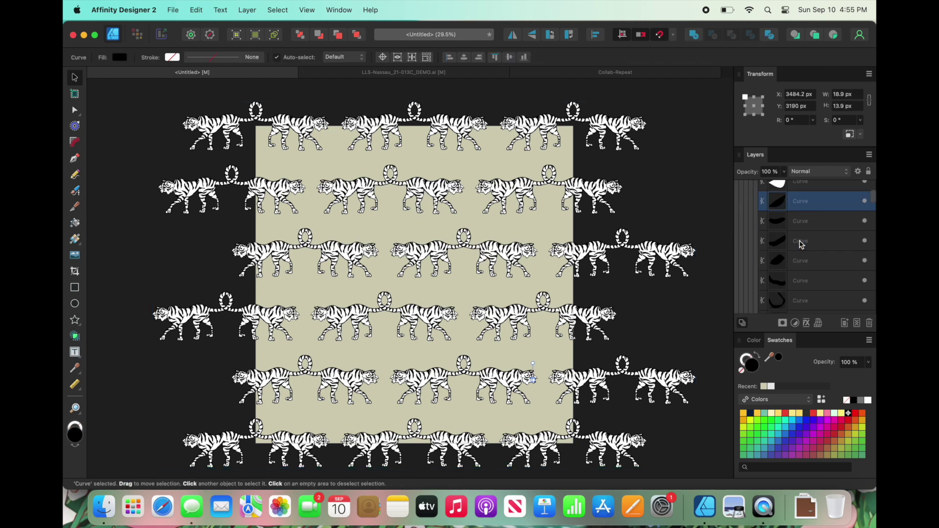
Select every object that shares the black stripe curve's fill colour using Select Same Fill Color.
{"action": "scroll", "coordinate": [802, 233], "scroll_direction": "down", "scroll_amount": 1}
{"action": "scroll", "coordinate": [522, 275], "scroll_direction": "up", "scroll_amount": 2}
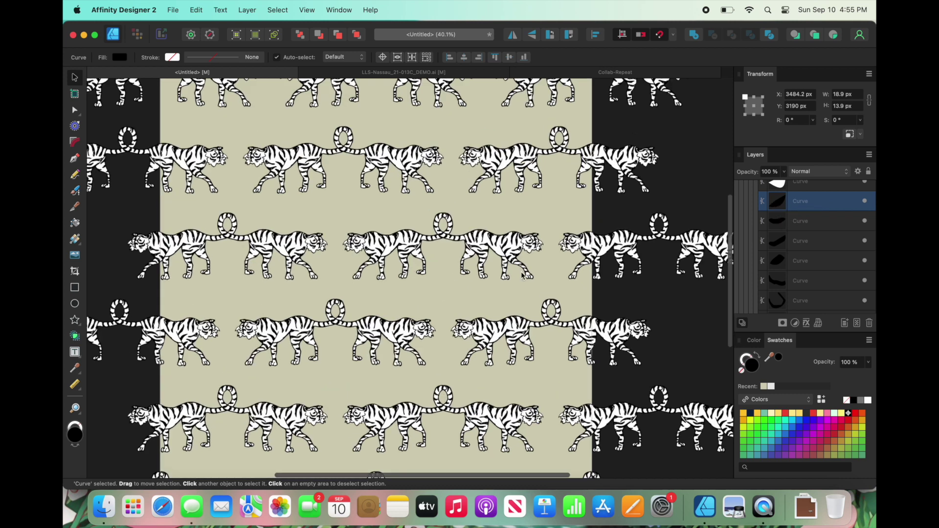
{"action": "scroll", "coordinate": [523, 275], "scroll_direction": "up", "scroll_amount": 1}
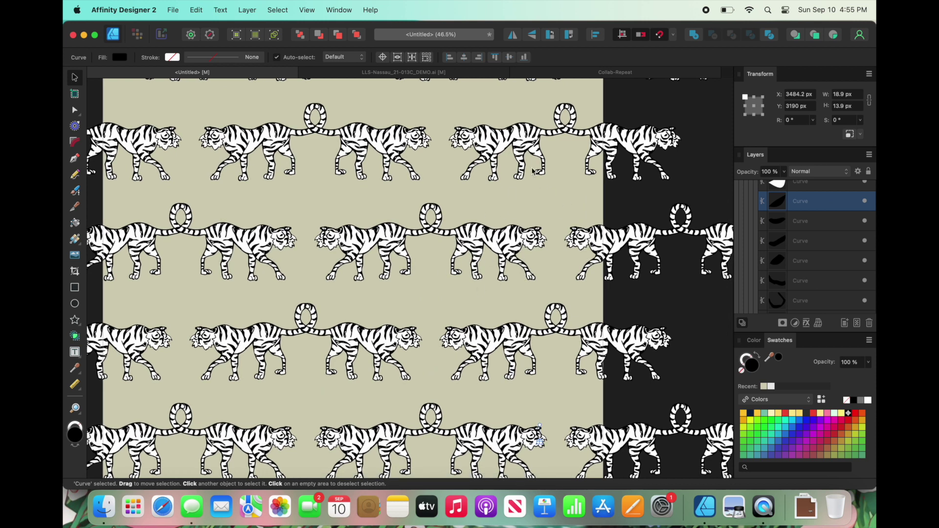
{"action": "scroll", "coordinate": [451, 286], "scroll_direction": "up", "scroll_amount": 5}
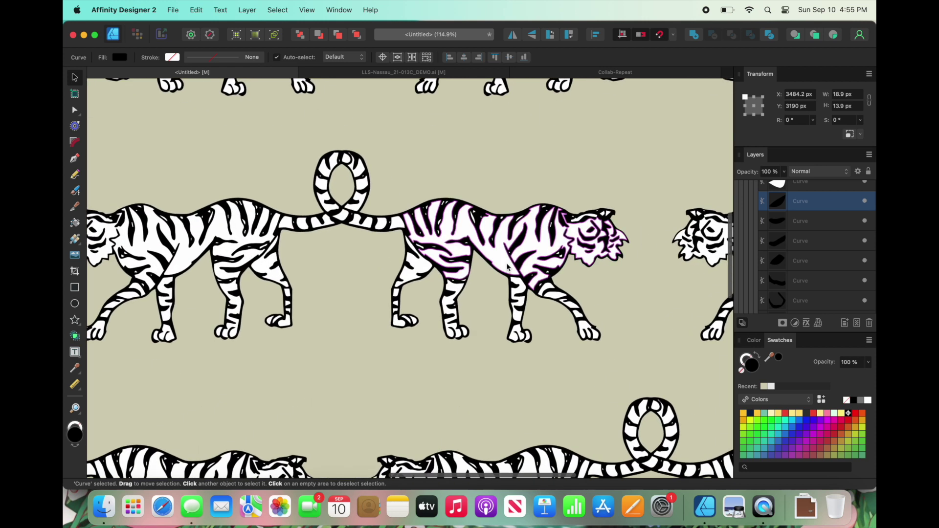
{"action": "scroll", "coordinate": [507, 267], "scroll_direction": "down", "scroll_amount": 3}
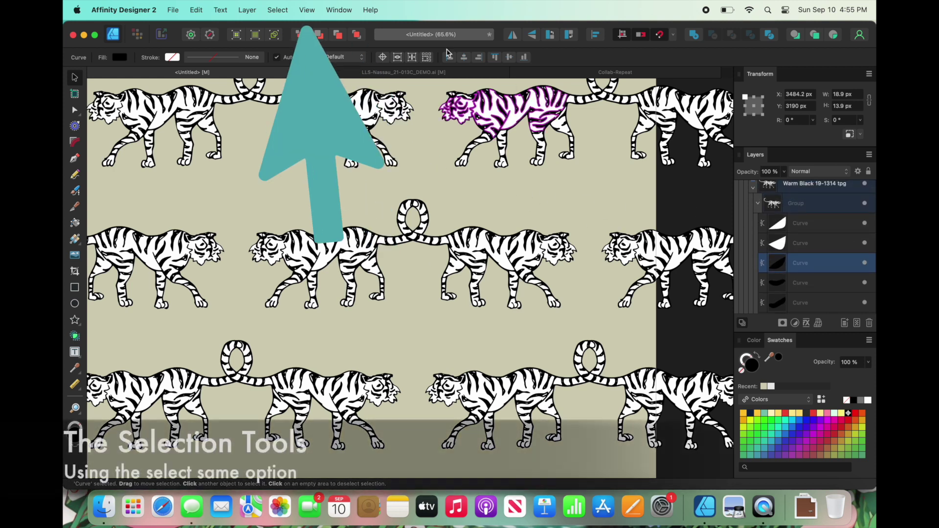
{"action": "left_click", "coordinate": [277, 10]}
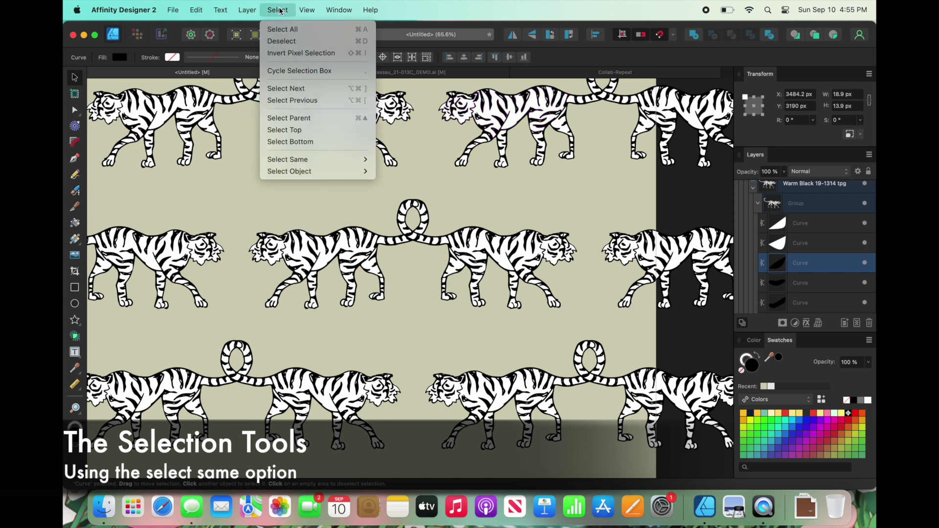
{"action": "mouse_move", "coordinate": [301, 162]}
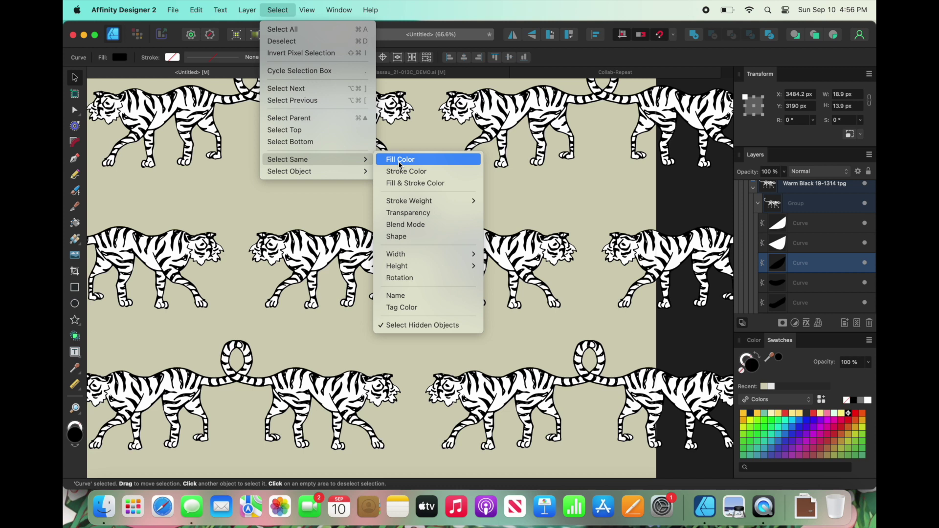
{"action": "left_click", "coordinate": [399, 159]}
Examine the artwork and the layer list to check which curves the fill-colour selection includes.
{"action": "scroll", "coordinate": [399, 165], "scroll_direction": "down", "scroll_amount": 5}
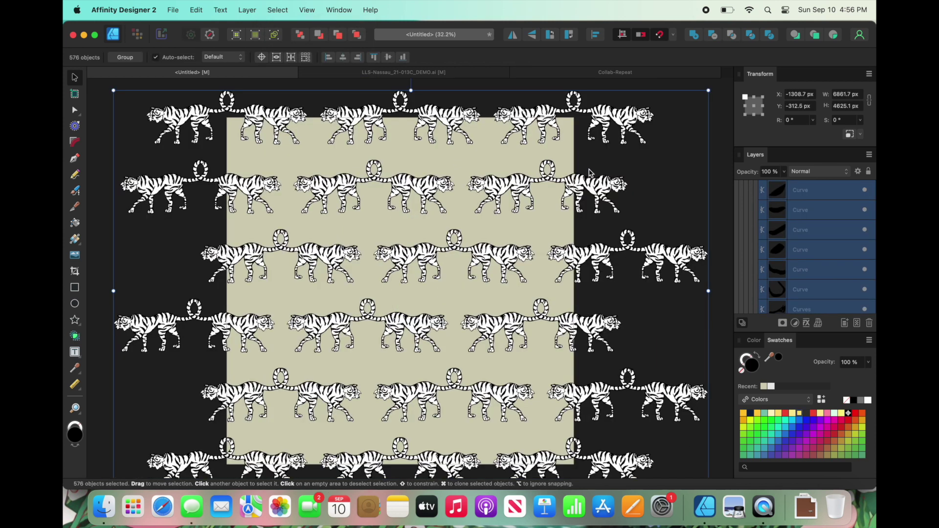
{"action": "scroll", "coordinate": [807, 268], "scroll_direction": "down", "scroll_amount": 3}
{"action": "scroll", "coordinate": [807, 268], "scroll_direction": "down", "scroll_amount": 5}
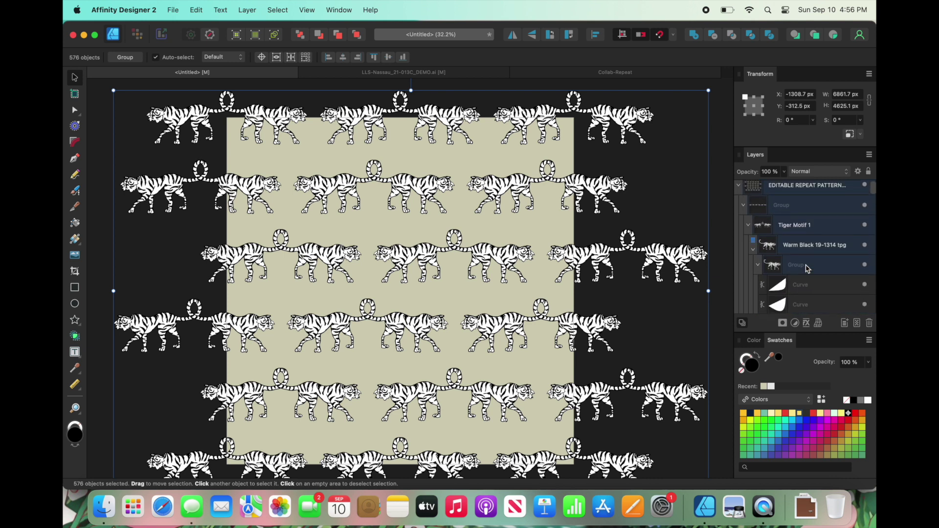
{"action": "scroll", "coordinate": [808, 269], "scroll_direction": "down", "scroll_amount": 10}
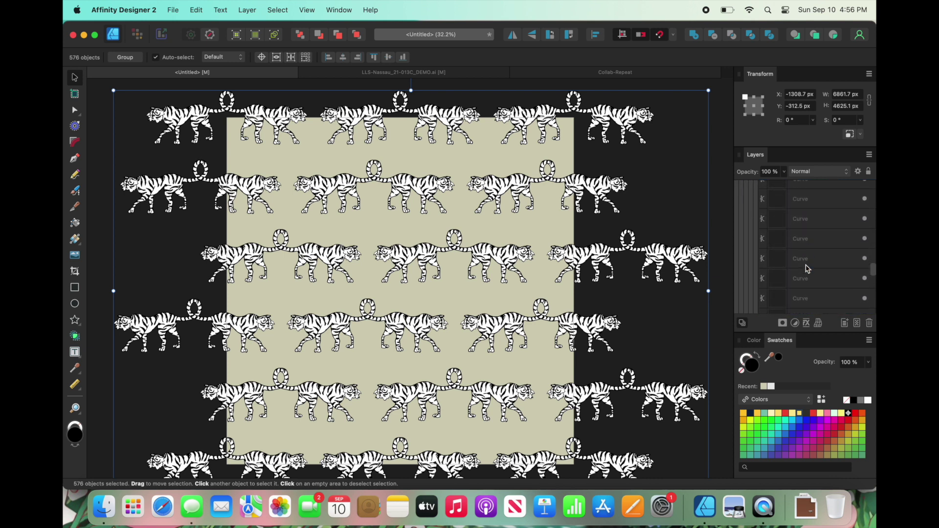
{"action": "scroll", "coordinate": [807, 268], "scroll_direction": "down", "scroll_amount": 6}
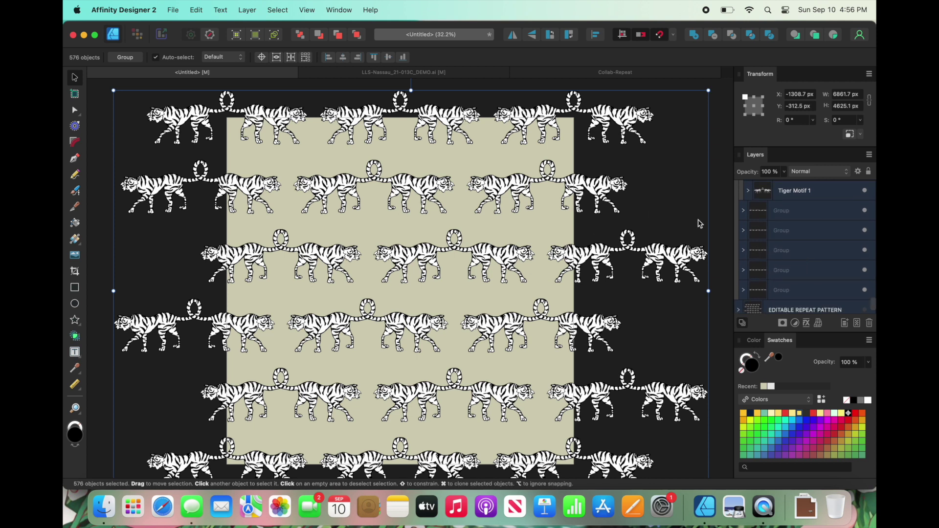
{"action": "scroll", "coordinate": [806, 273], "scroll_direction": "down", "scroll_amount": 5}
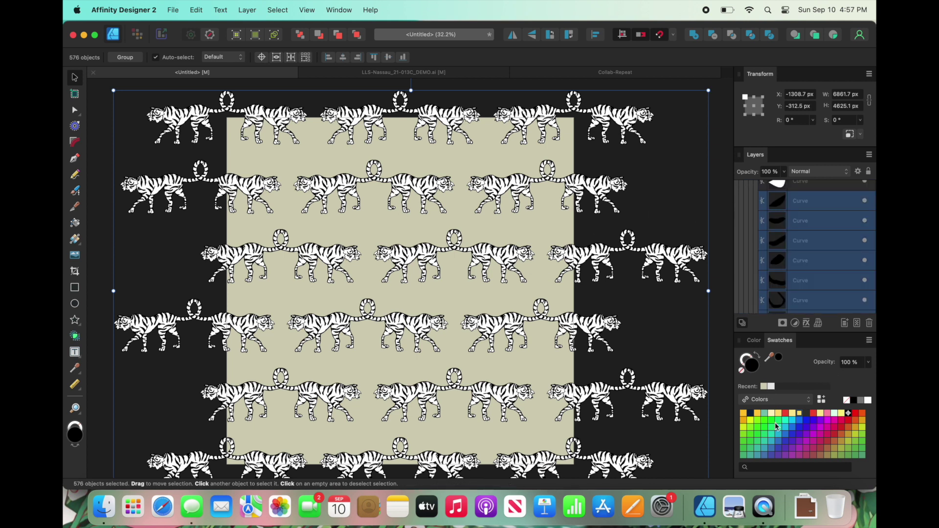
Change the fill of the selected black stripe curves to a dark reddish brown using the colour chooser.
{"action": "double_click", "coordinate": [752, 367]}
{"action": "left_click", "coordinate": [576, 300]}
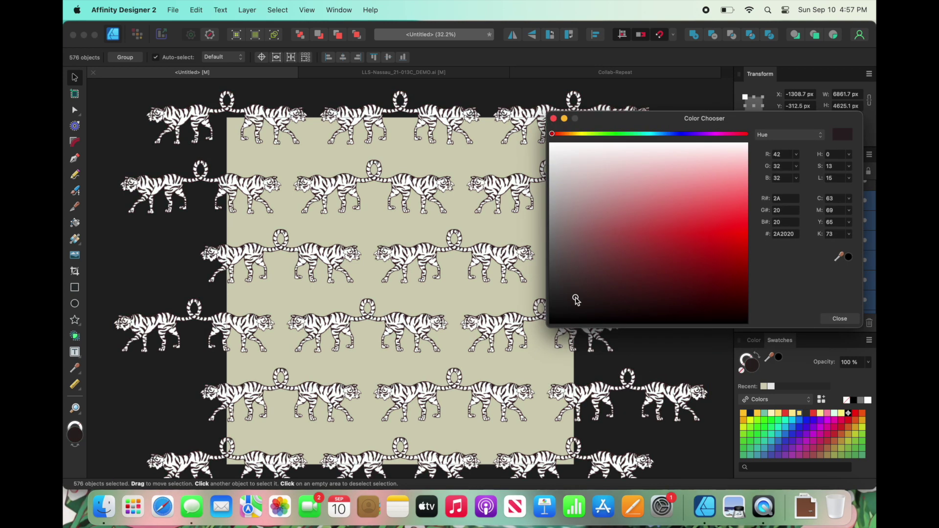
{"action": "left_click_drag", "start_coordinate": [576, 300], "coordinate": [648, 226]}
{"action": "left_click", "coordinate": [839, 319]}
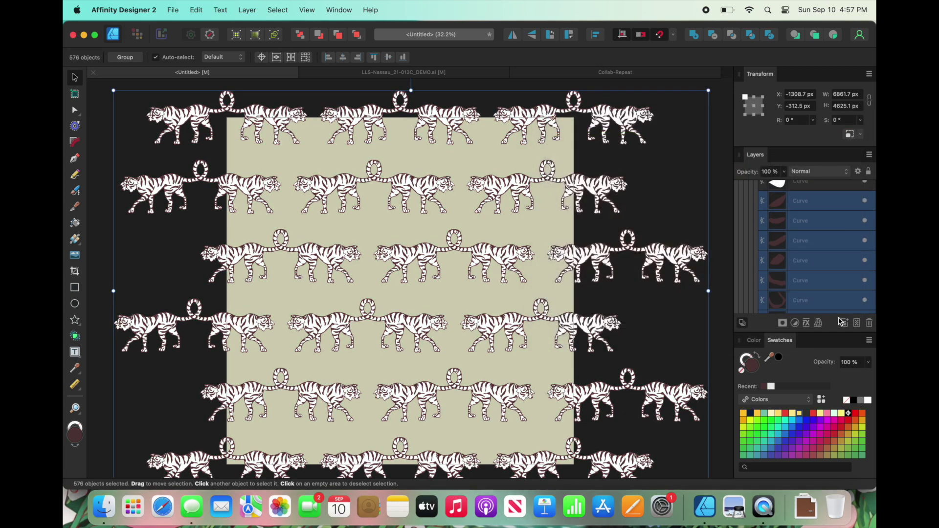
Try recolouring the selected stripes by sampling the beige background with the Color Picker tool.
{"action": "left_click", "coordinate": [75, 368]}
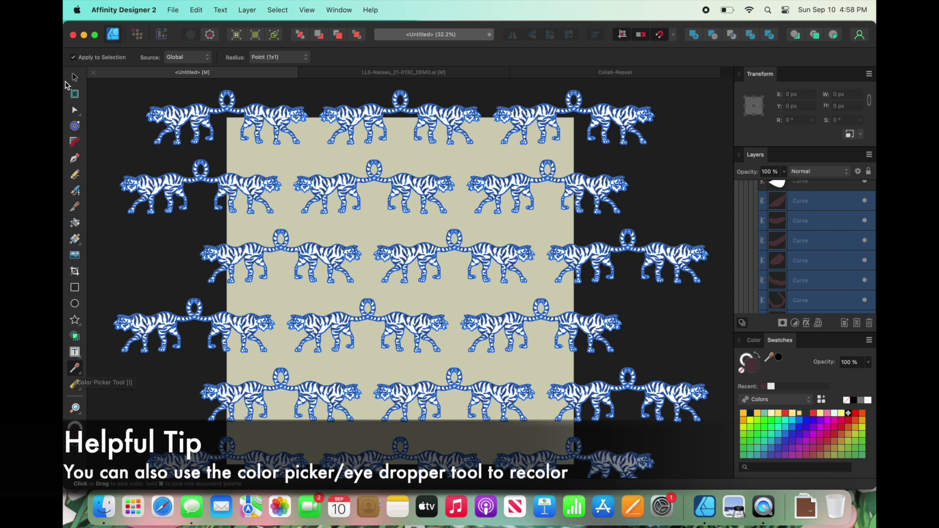
{"action": "left_click", "coordinate": [284, 196]}
{"action": "scroll", "coordinate": [284, 195], "scroll_direction": "up", "scroll_amount": 3}
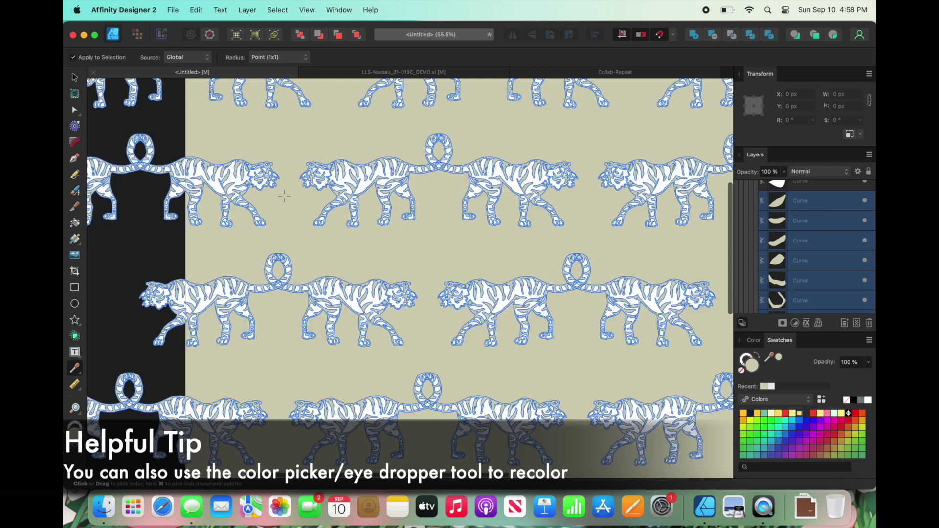
{"action": "scroll", "coordinate": [284, 196], "scroll_direction": "up", "scroll_amount": 3}
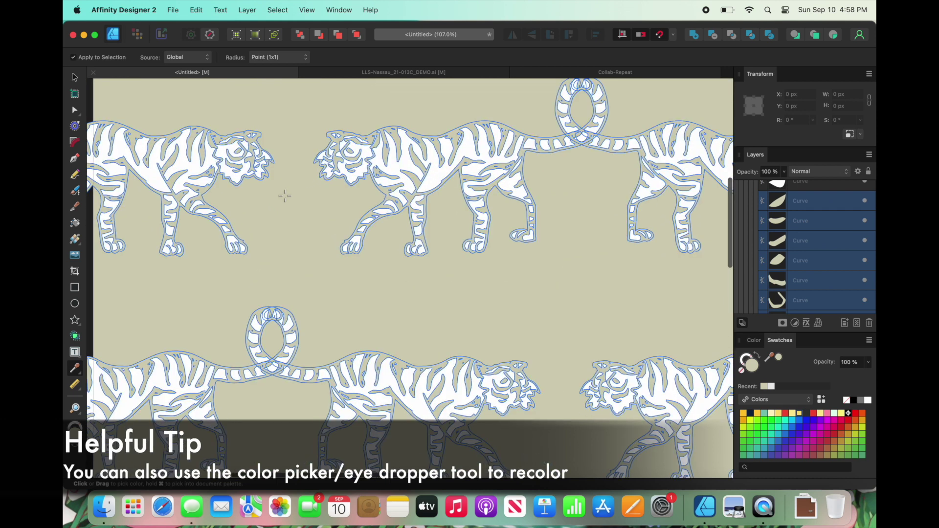
{"action": "scroll", "coordinate": [284, 196], "scroll_direction": "down", "scroll_amount": 3}
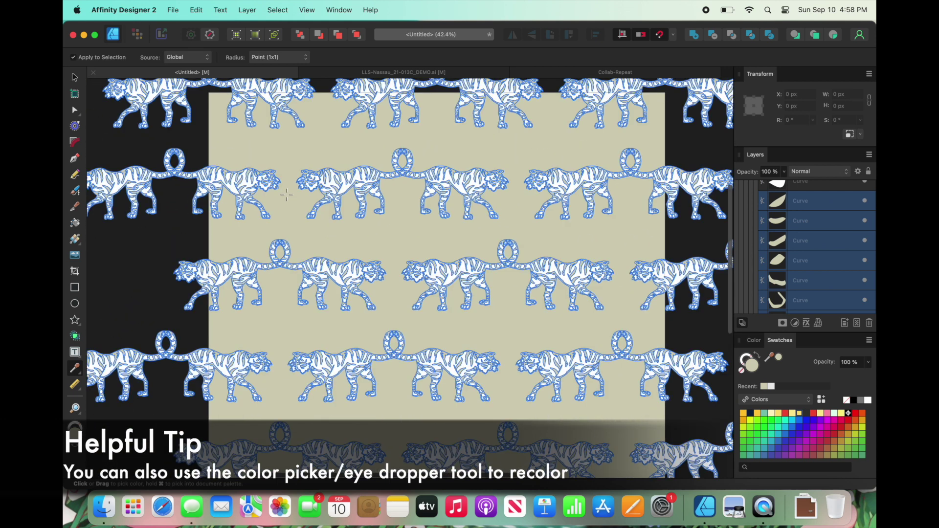
{"action": "scroll", "coordinate": [285, 196], "scroll_direction": "down", "scroll_amount": 2}
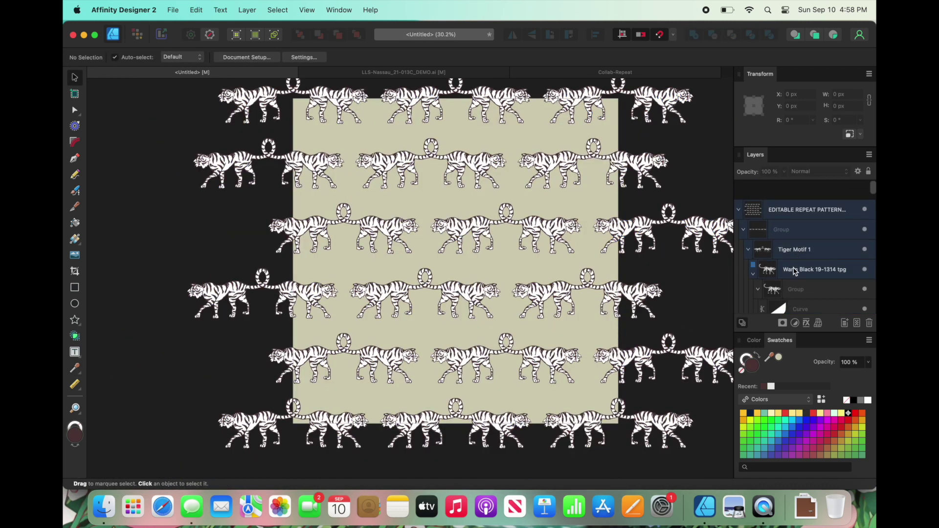
Collapse the expanded duplicate pattern group in the layer list.
{"action": "scroll", "coordinate": [761, 214], "scroll_direction": "down", "scroll_amount": 1}
{"action": "left_click", "coordinate": [743, 210]}
{"action": "left_click", "coordinate": [738, 191]}
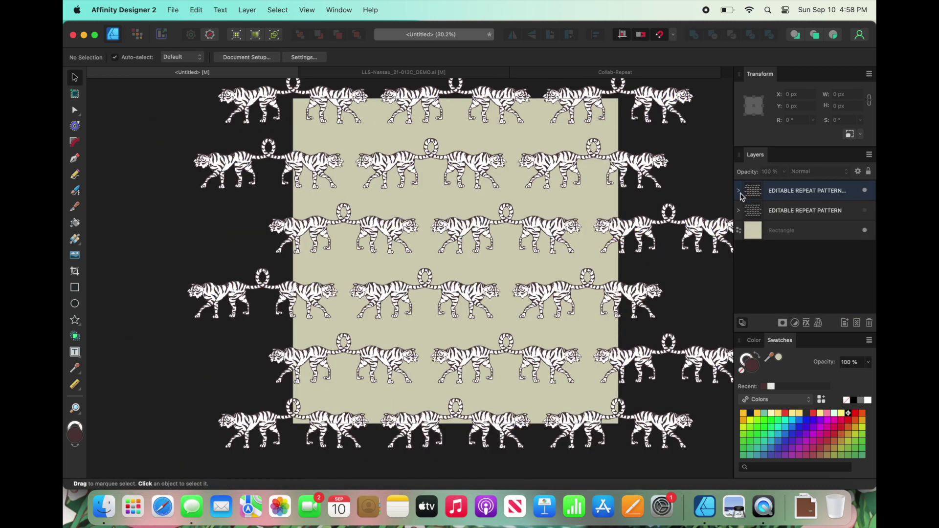
{"action": "scroll", "coordinate": [688, 288], "scroll_direction": "down", "scroll_amount": 2}
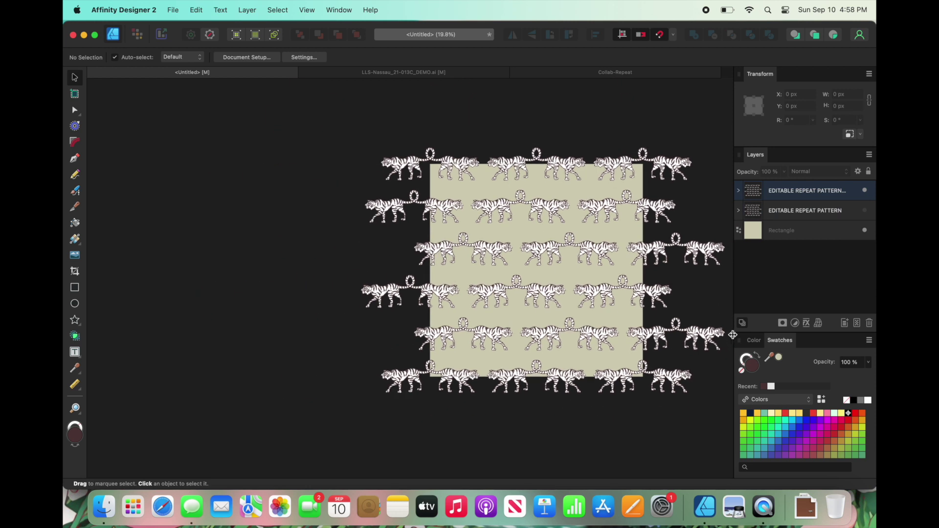
Collapse the recoloured duplicate pattern group again, lock it and hide it so only the beige square shows.
{"action": "scroll", "coordinate": [640, 296], "scroll_direction": "up", "scroll_amount": 2}
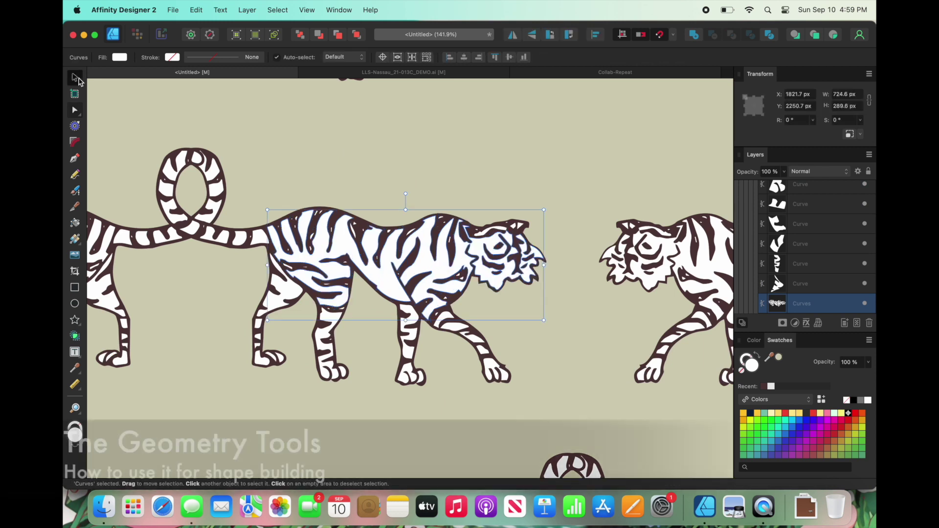
{"action": "scroll", "coordinate": [345, 264], "scroll_direction": "down", "scroll_amount": 4}
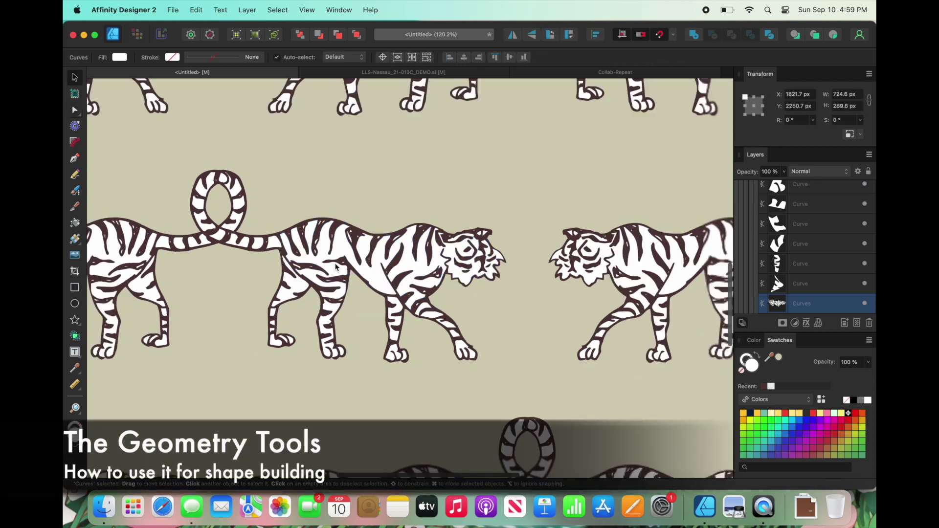
{"action": "scroll", "coordinate": [344, 264], "scroll_direction": "down", "scroll_amount": 5}
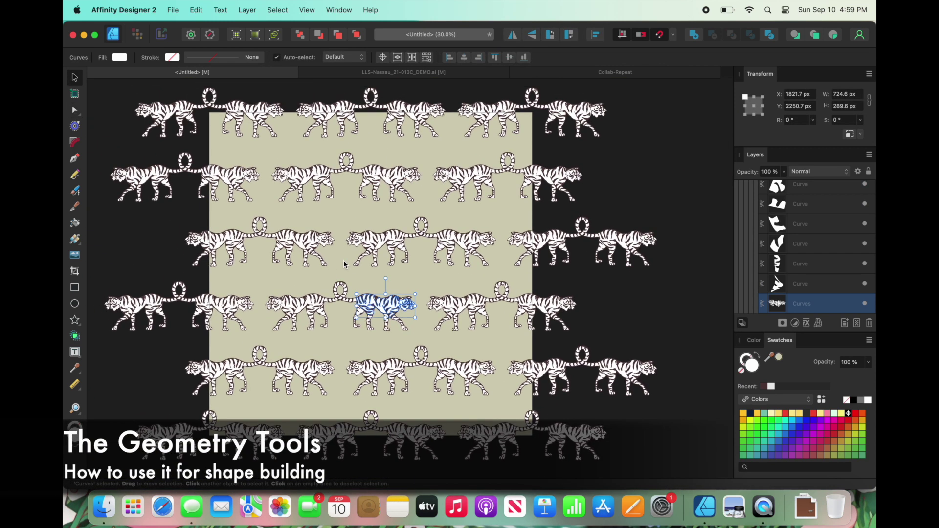
{"action": "scroll", "coordinate": [810, 231], "scroll_direction": "up", "scroll_amount": 10}
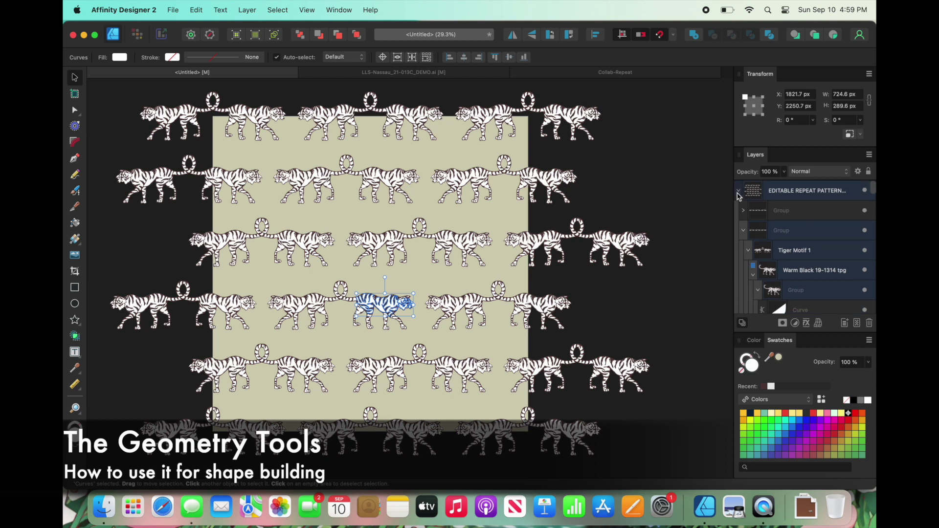
{"action": "left_click", "coordinate": [738, 193]}
{"action": "left_click", "coordinate": [791, 198]}
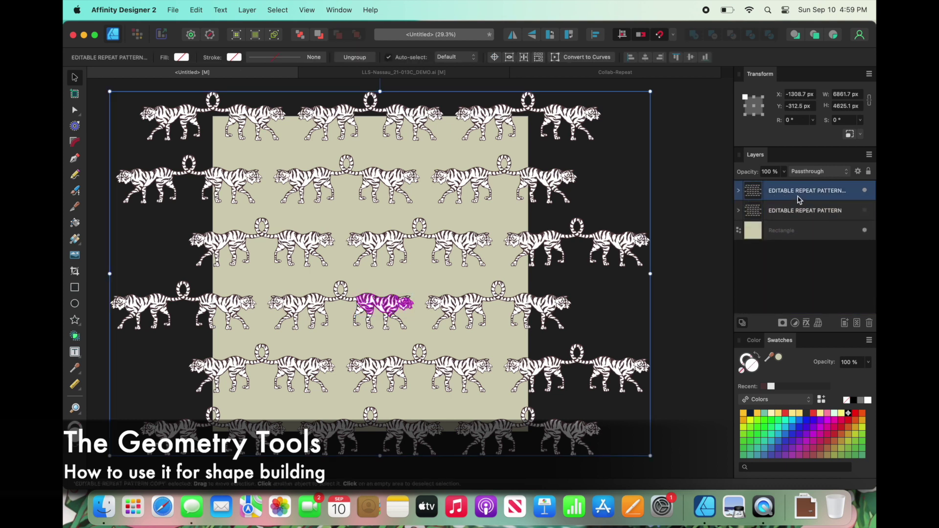
{"action": "left_click", "coordinate": [865, 191]}
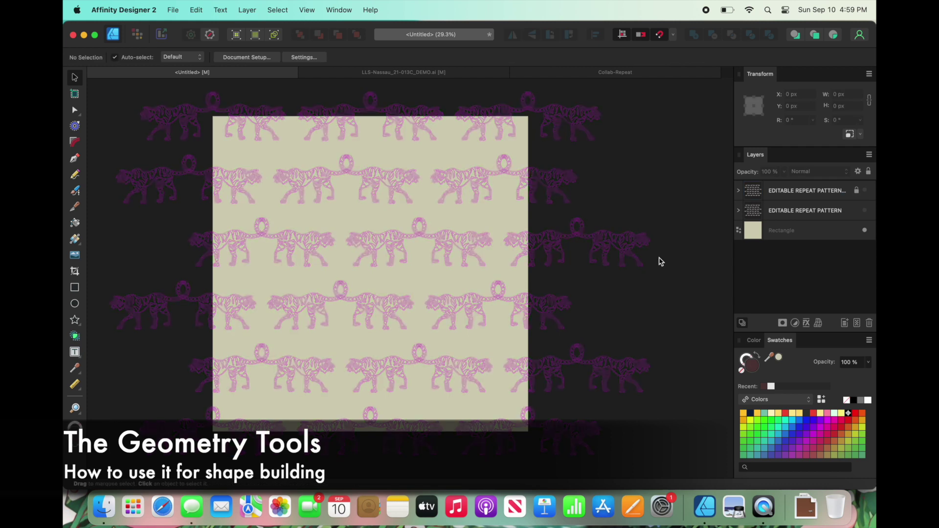
{"action": "left_click", "coordinate": [658, 262]}
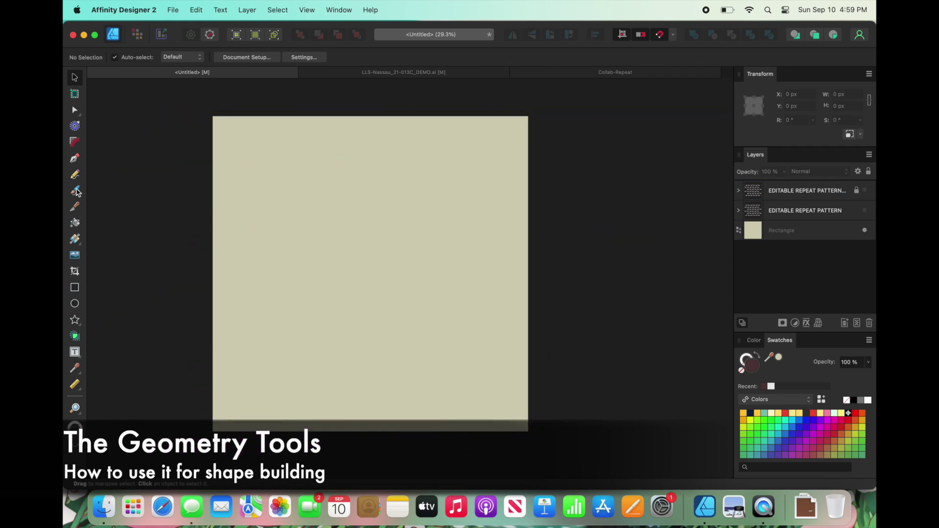
Draw a five-pointed star about 2126 px wide and high on the beige square with the Star tool.
{"action": "left_click", "coordinate": [76, 321]}
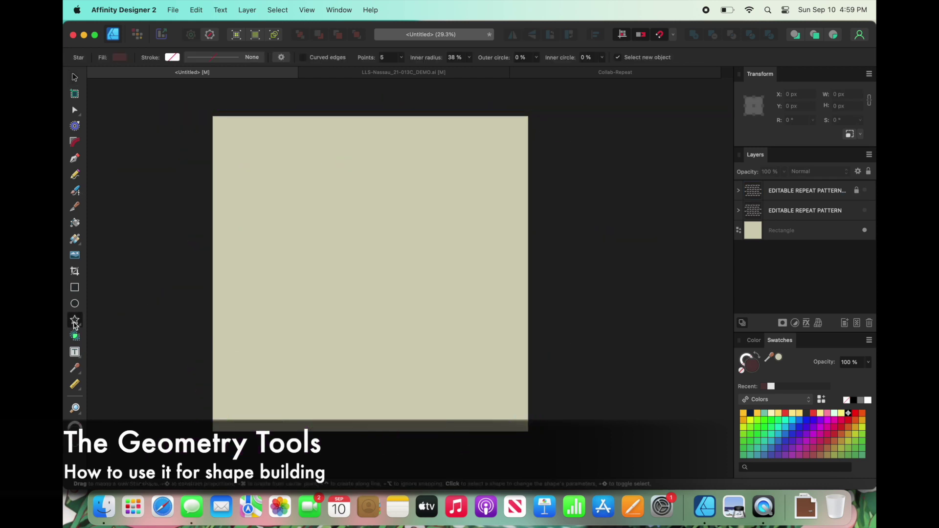
{"action": "left_click", "coordinate": [75, 324]}
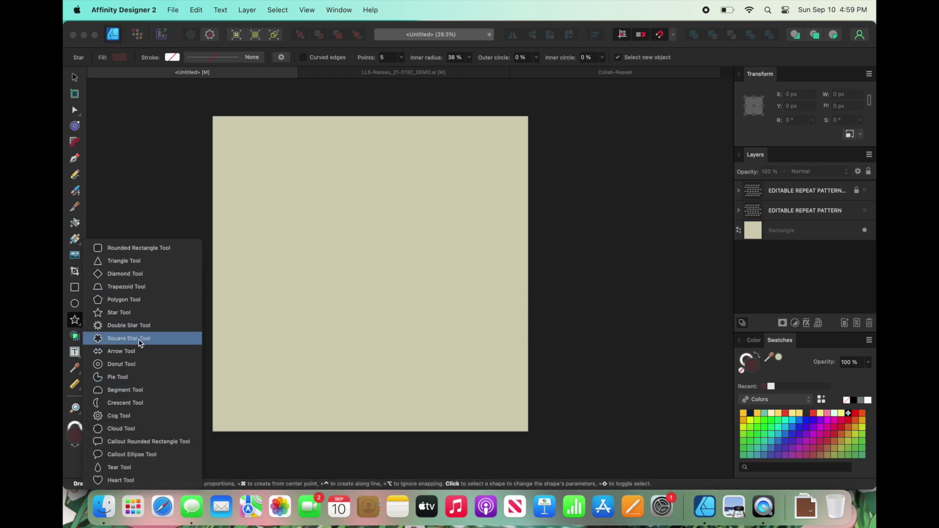
{"action": "left_click", "coordinate": [140, 312]}
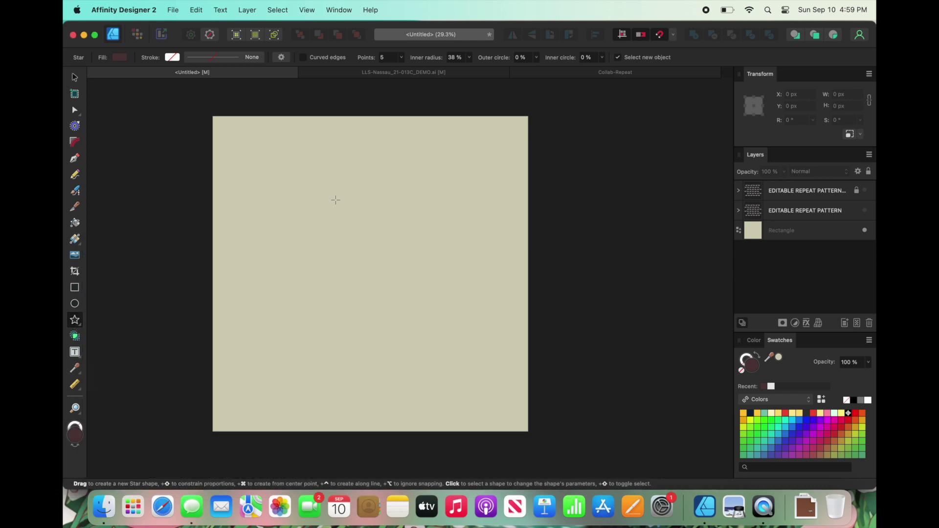
{"action": "left_click_drag", "start_coordinate": [320, 173], "coordinate": [487, 341]}
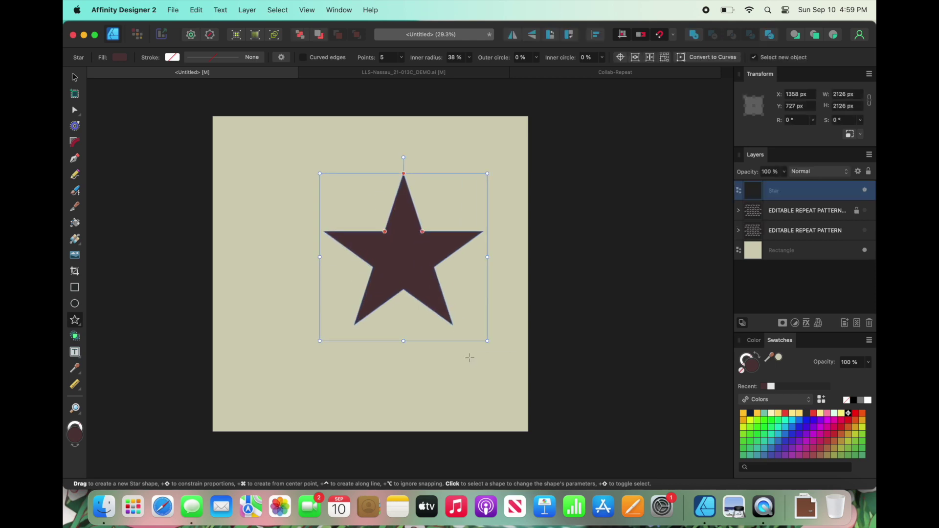
Move the star to about X 846 px, Y 866 px near the square's centre and deselect it.
{"action": "left_click", "coordinate": [75, 78]}
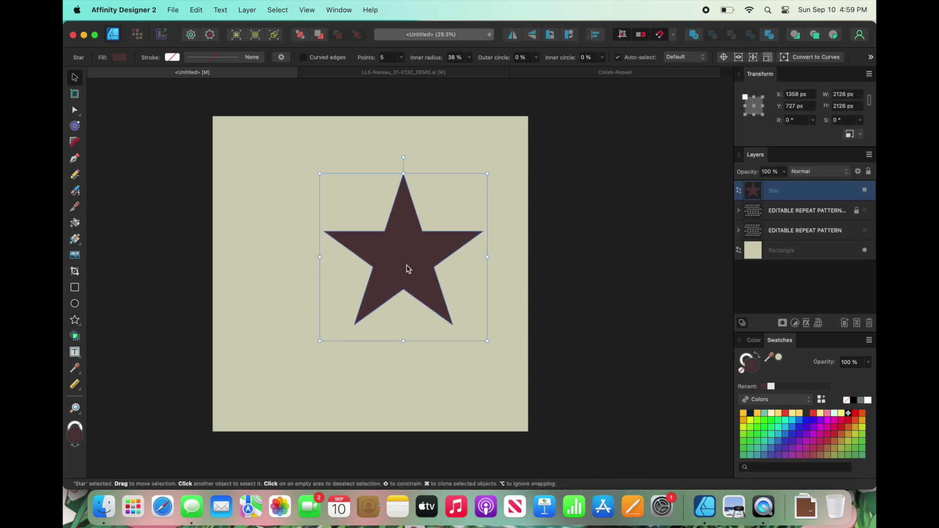
{"action": "left_click_drag", "start_coordinate": [409, 268], "coordinate": [367, 279]}
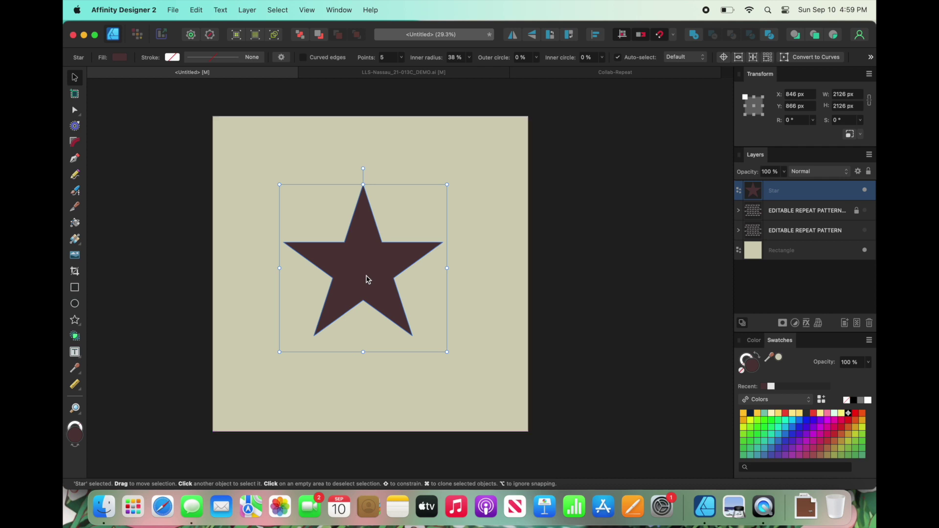
{"action": "left_click", "coordinate": [195, 146]}
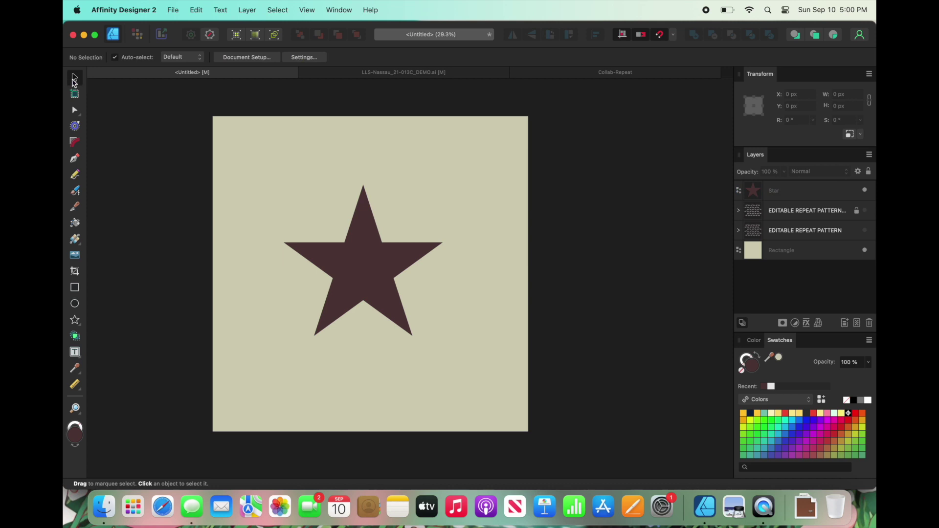
Select the star together with the beige background square, and look at the Geometry operations and the Shape Builder tool.
{"action": "left_click_drag", "start_coordinate": [174, 117], "coordinate": [636, 474]}
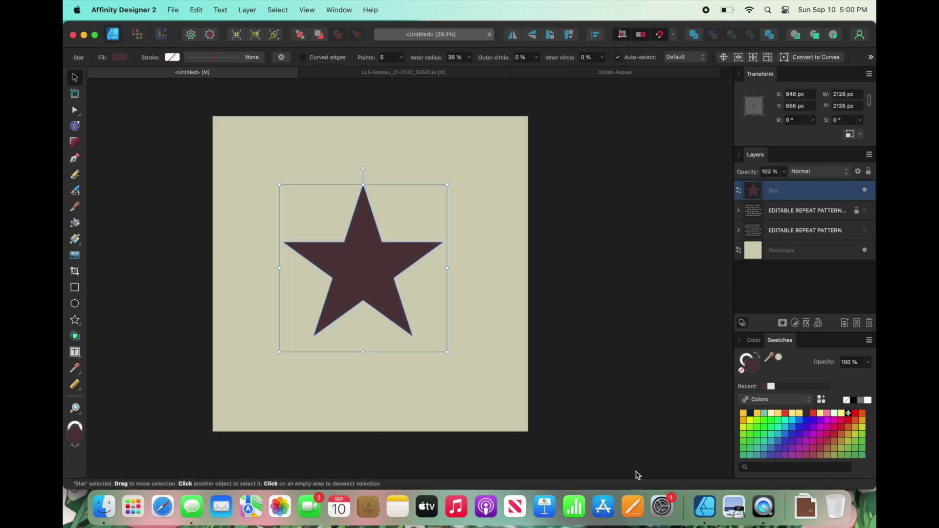
{"action": "left_click", "coordinate": [205, 142]}
{"action": "left_click_drag", "start_coordinate": [185, 105], "coordinate": [579, 467]}
{"action": "left_click", "coordinate": [220, 10]}
{"action": "mouse_move", "coordinate": [247, 10]}
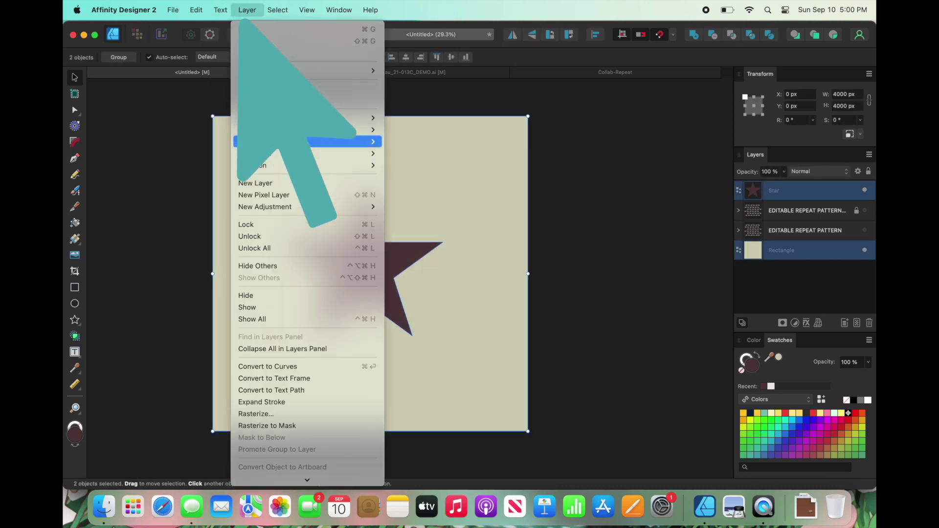
{"action": "mouse_move", "coordinate": [251, 140]}
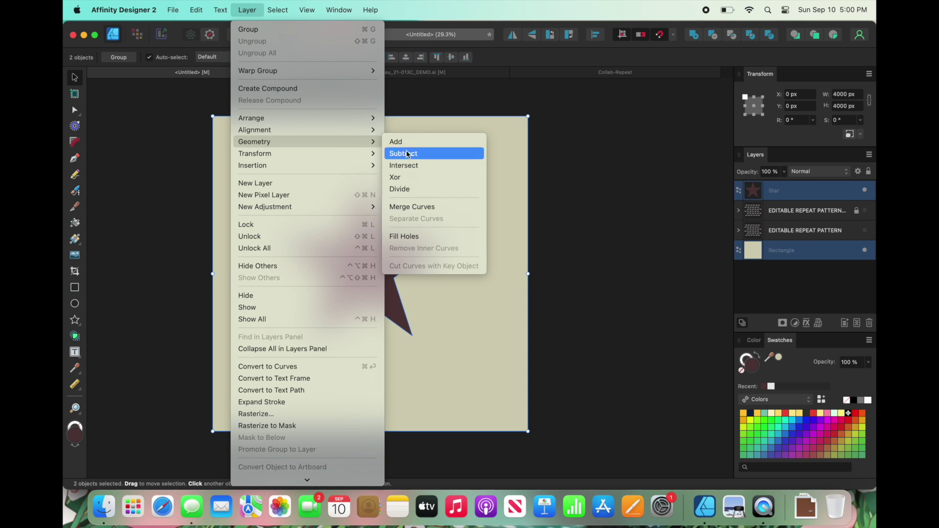
{"action": "left_click", "coordinate": [76, 339]}
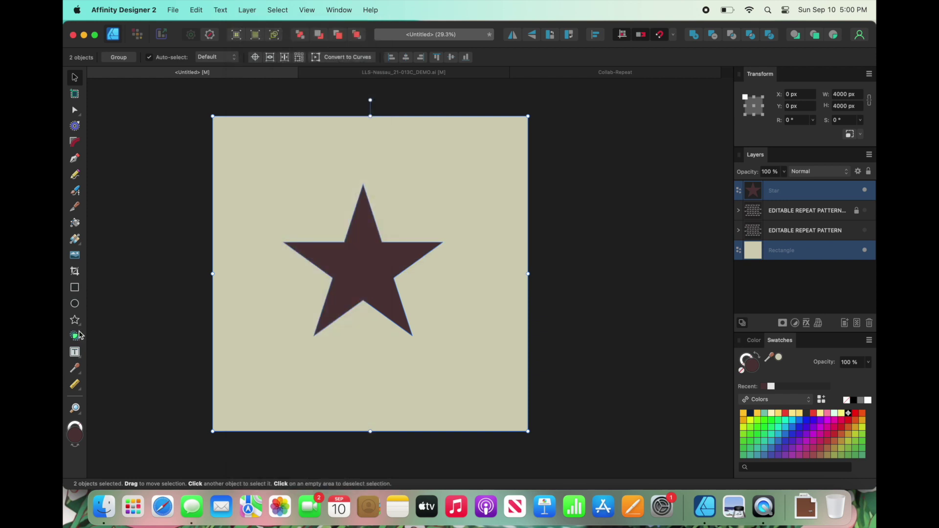
{"action": "left_click", "coordinate": [77, 338]}
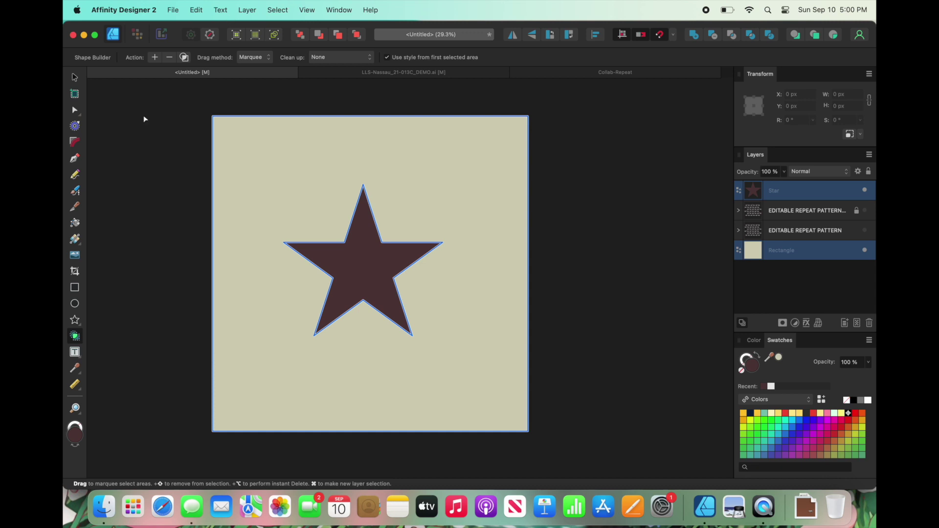
Subtract the star from the beige square with the Geometry Subtract operation.
{"action": "left_click", "coordinate": [75, 78]}
{"action": "left_click", "coordinate": [243, 4]}
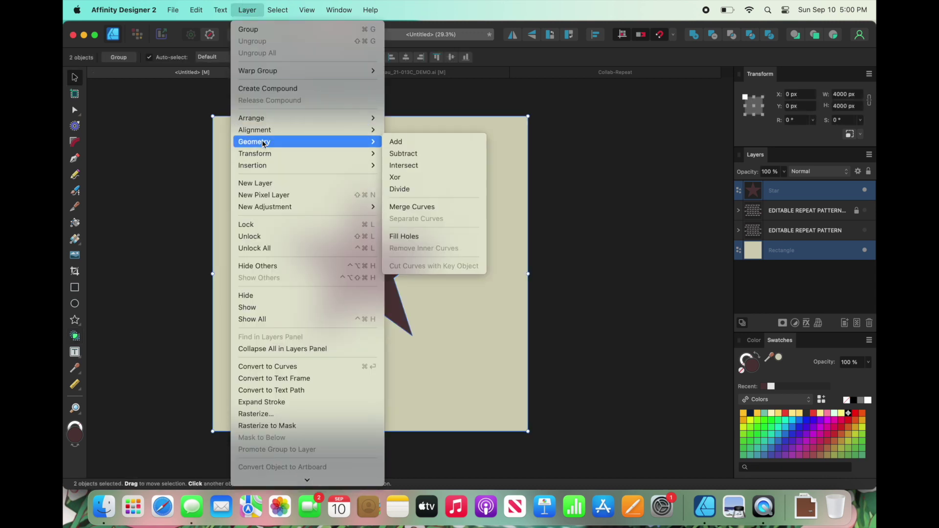
{"action": "left_click", "coordinate": [436, 155]}
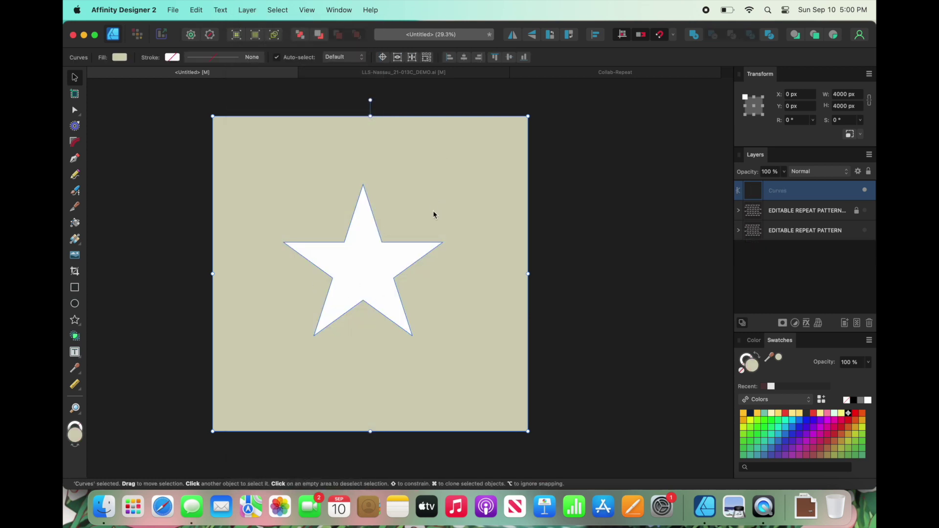
Try shifting the cut-out square slightly, undo back to the separate star and square, and clear the selection.
{"action": "left_click", "coordinate": [132, 287]}
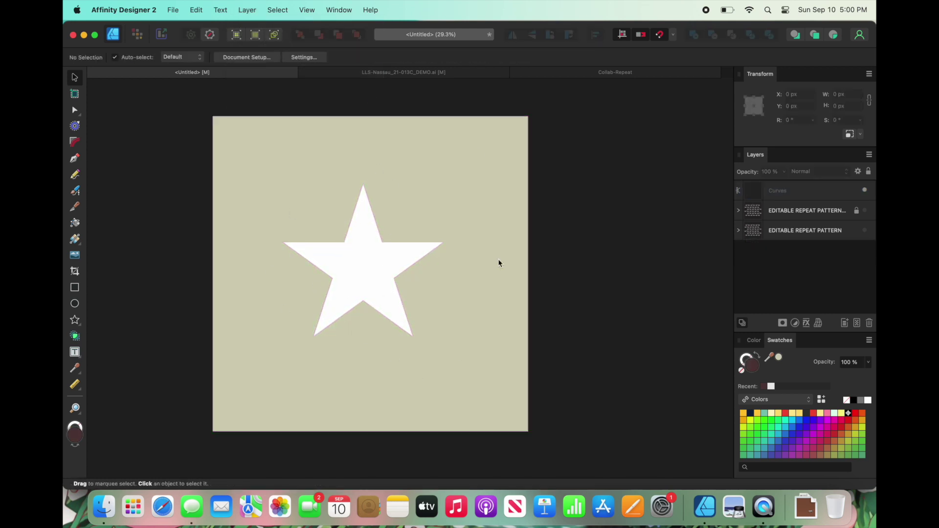
{"action": "mouse_move", "coordinate": [407, 209]}
{"action": "left_mouse_down"}
{"action": "mouse_move", "coordinate": [530, 244]}
{"action": "mouse_move", "coordinate": [412, 173]}
{"action": "mouse_move", "coordinate": [377, 213]}
{"action": "mouse_move", "coordinate": [429, 218]}
{"action": "mouse_move", "coordinate": [420, 217]}
{"action": "left_mouse_up"}
{"action": "key", "text": "super+z"}
{"action": "key", "text": "super+z"}
{"action": "key", "text": "super+z"}
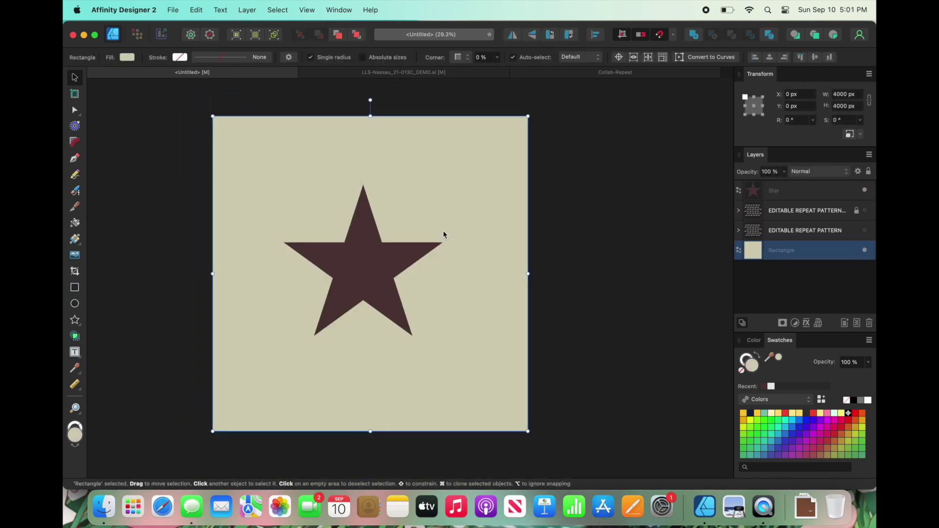
{"action": "left_click", "coordinate": [97, 237]}
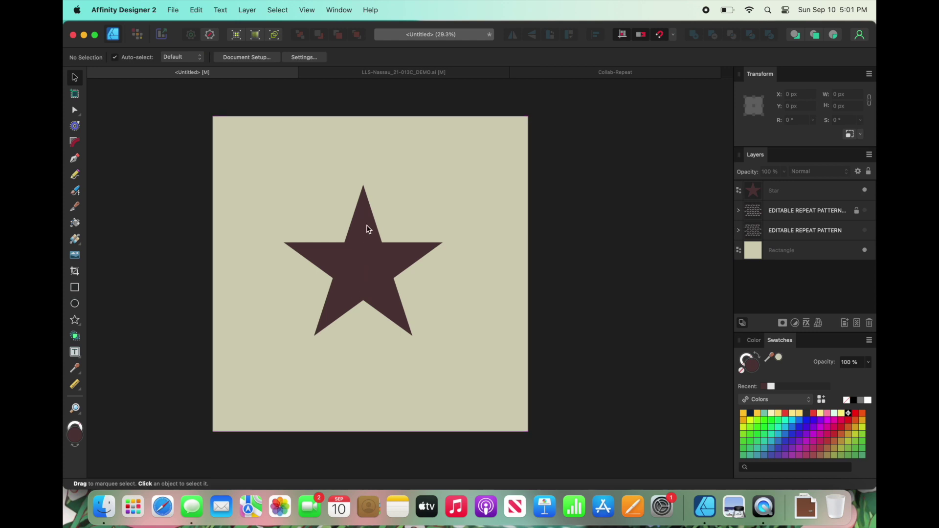
Draw a rotated segment shape about 1334 × 1134 px overlapping the star's top and right points.
{"action": "left_click", "coordinate": [75, 288]}
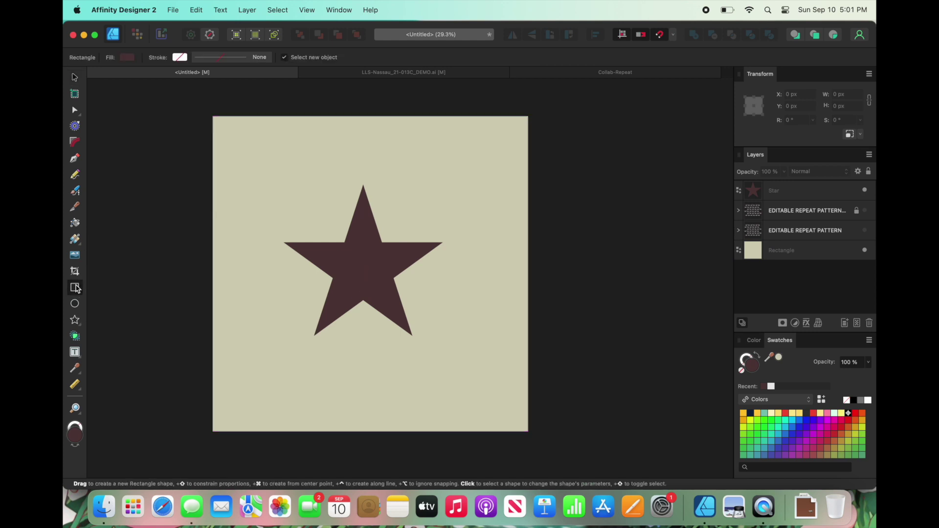
{"action": "left_click", "coordinate": [77, 323]}
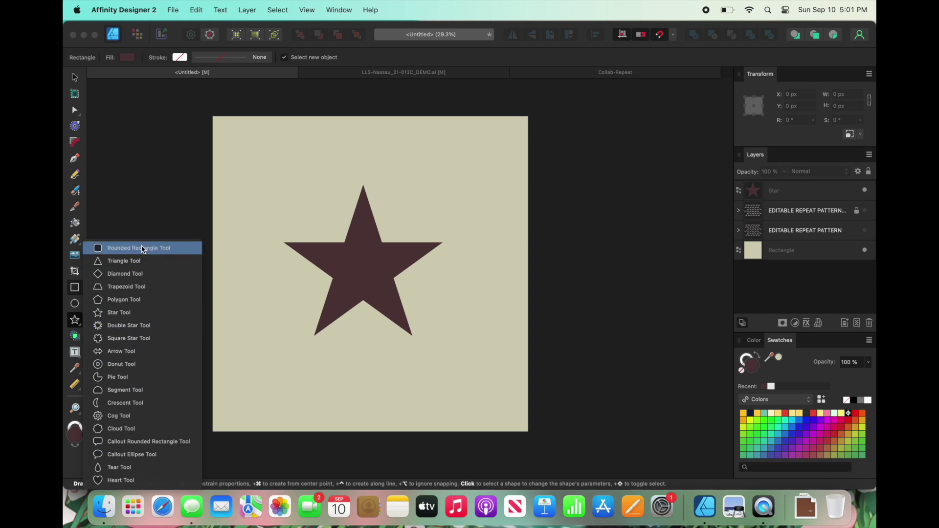
{"action": "left_click", "coordinate": [121, 390]}
{"action": "left_click_drag", "start_coordinate": [342, 134], "coordinate": [481, 269]}
{"action": "scroll", "coordinate": [373, 216], "scroll_direction": "up", "scroll_amount": 3}
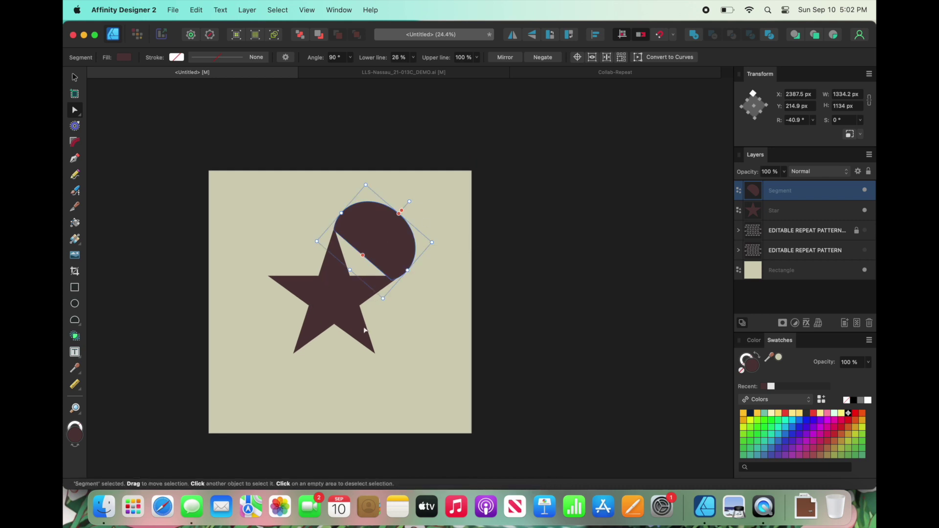
Select the star together with the segment and merge them with the Geometry Add operation.
{"action": "left_click", "coordinate": [318, 294], "text": "shift"}
{"action": "right_click", "coordinate": [318, 293]}
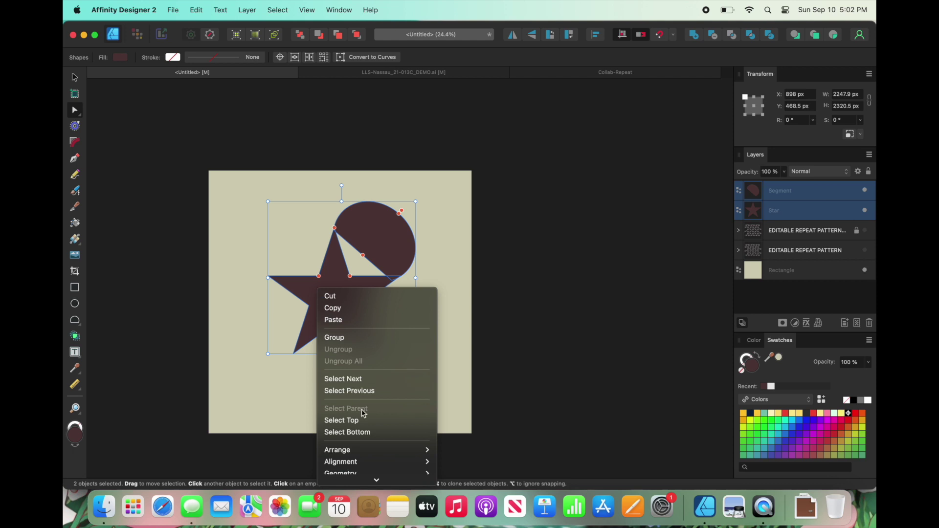
{"action": "mouse_move", "coordinate": [353, 331]}
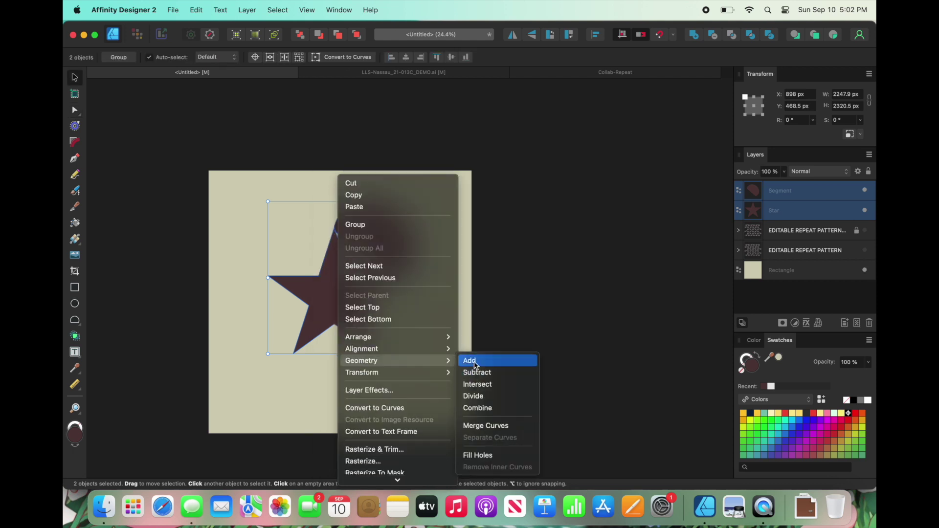
{"action": "left_click", "coordinate": [472, 362]}
Move the merged star-and-segment shape around the tile, ending at about X 771 px, Y 857 px.
{"action": "scroll", "coordinate": [362, 235], "scroll_direction": "up", "scroll_amount": 5}
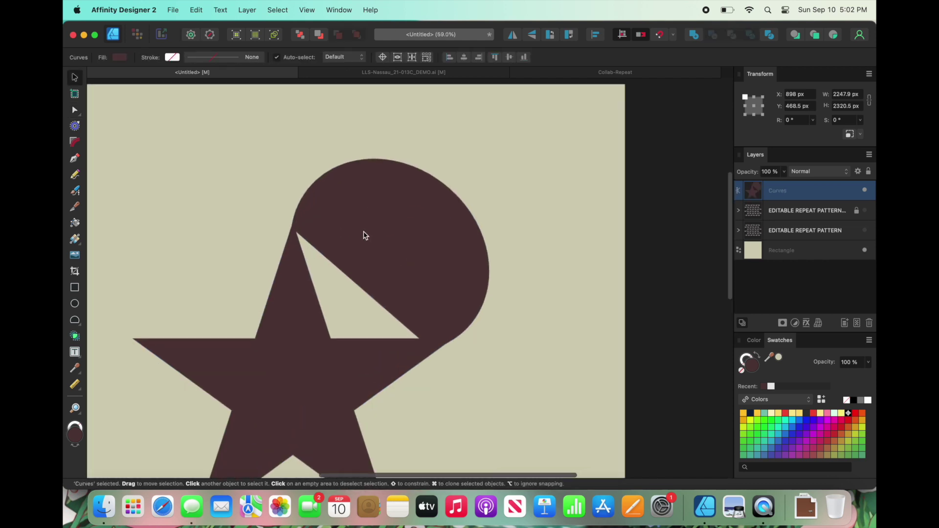
{"action": "left_click_drag", "start_coordinate": [365, 271], "coordinate": [419, 274]}
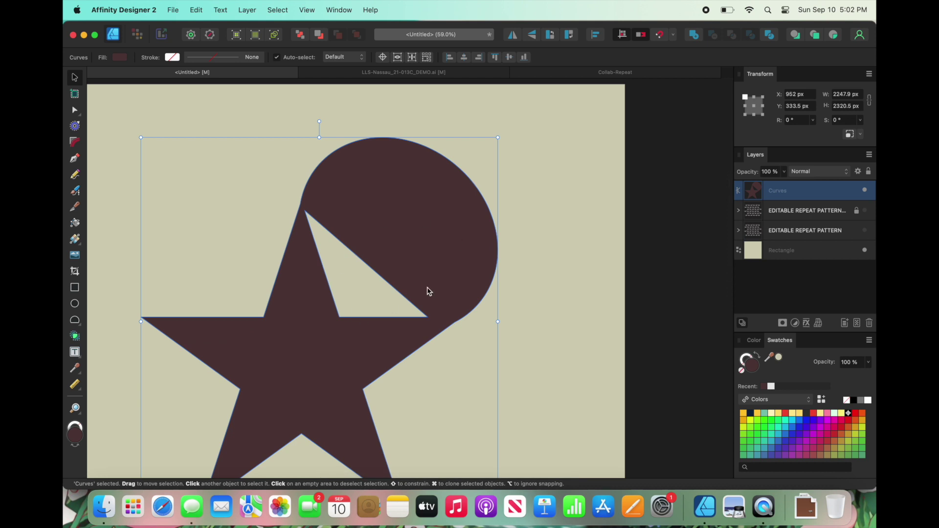
{"action": "scroll", "coordinate": [428, 289], "scroll_direction": "down", "scroll_amount": 3}
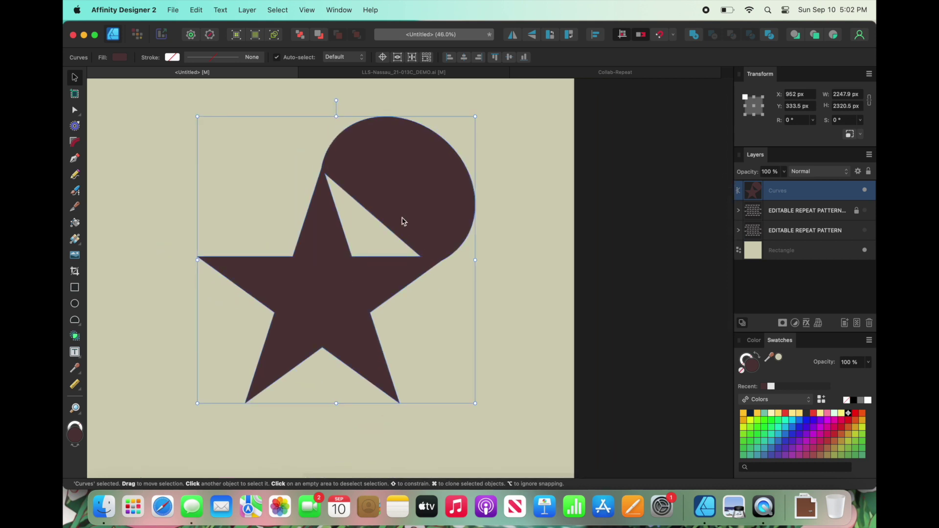
{"action": "left_click_drag", "start_coordinate": [402, 220], "coordinate": [348, 235]}
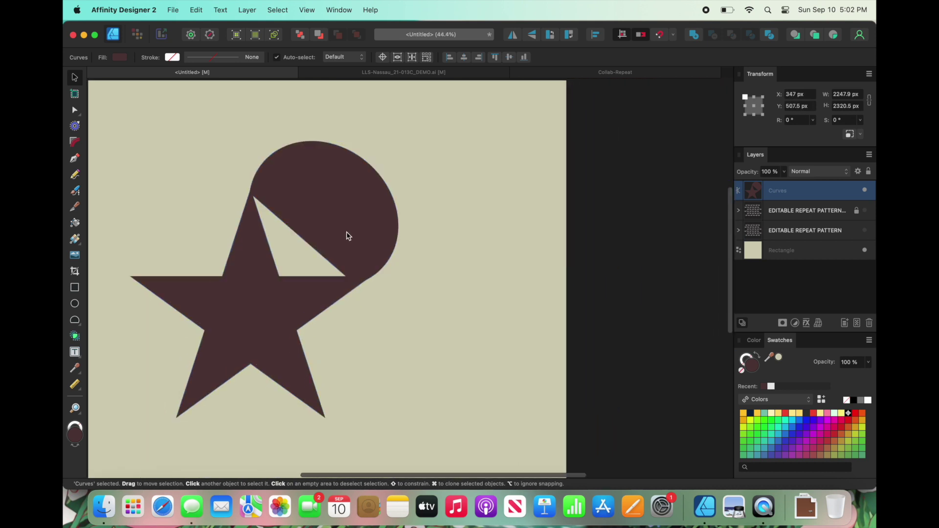
{"action": "scroll", "coordinate": [304, 214], "scroll_direction": "down", "scroll_amount": 2}
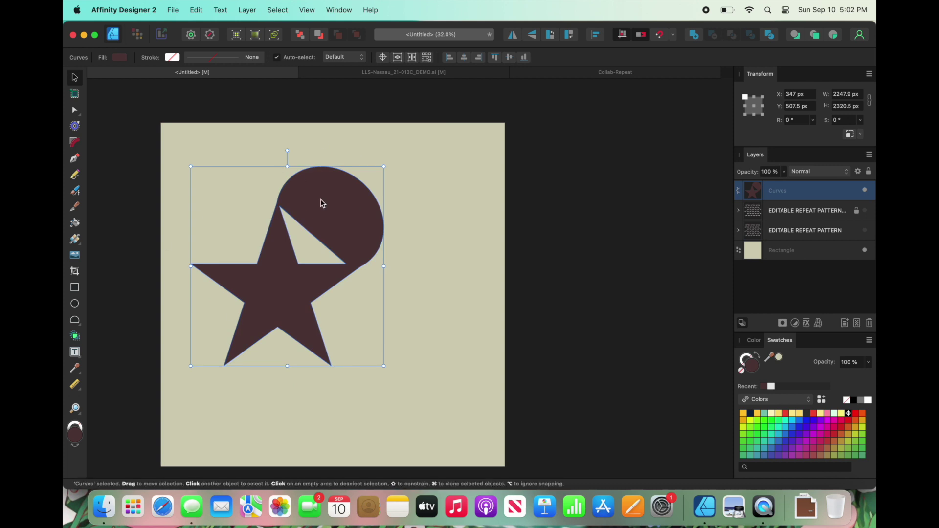
{"action": "left_click_drag", "start_coordinate": [320, 203], "coordinate": [357, 233]}
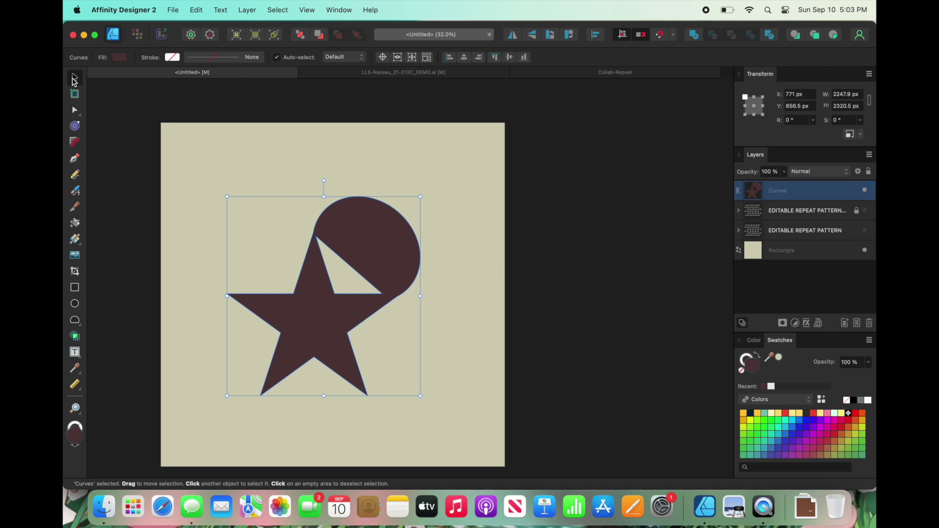
Delete the merged star shape, and unlock and show the top editable repeat pattern layer.
{"action": "key", "text": "Delete"}
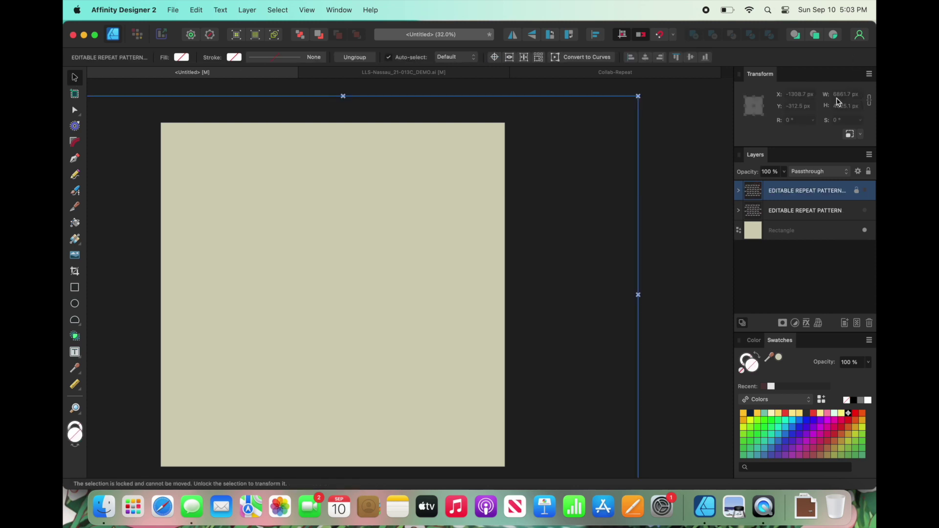
{"action": "left_click", "coordinate": [795, 238]}
{"action": "left_click", "coordinate": [865, 190]}
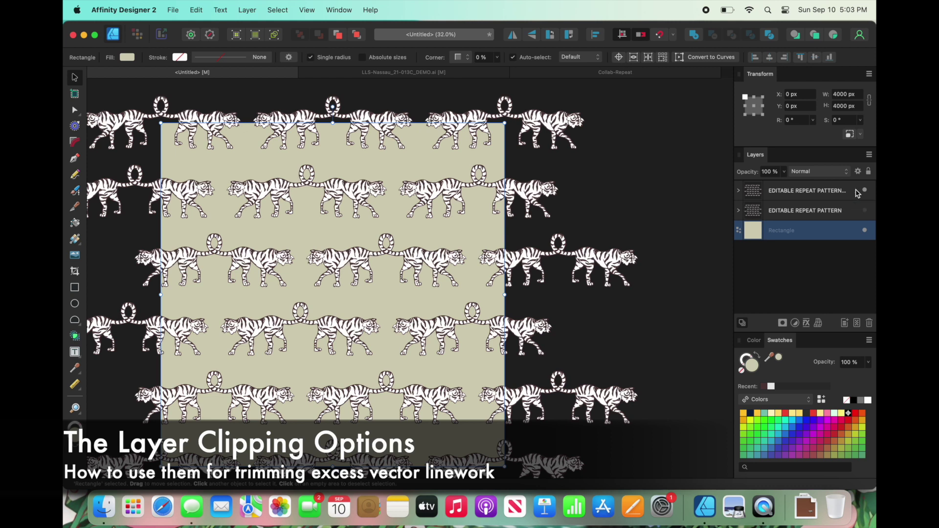
{"action": "key", "text": "super+minus"}
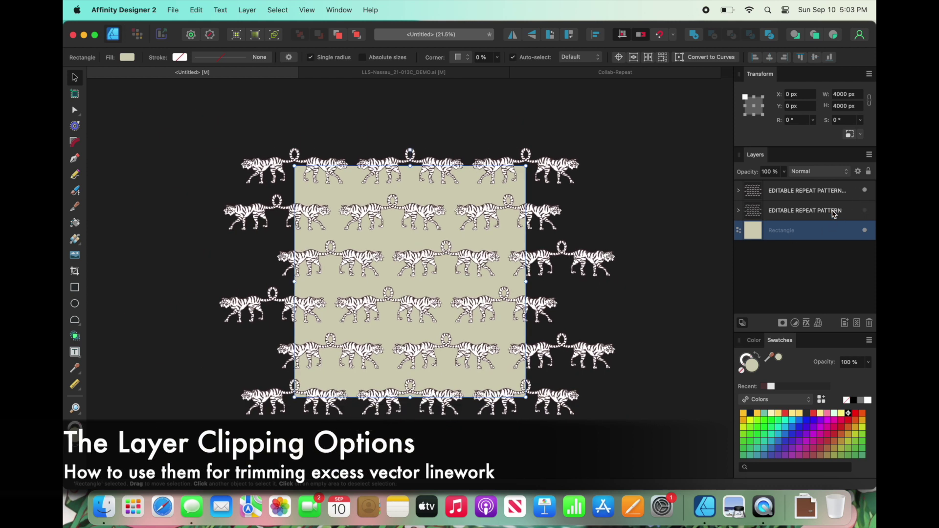
Duplicate the beige 4000 px background rectangle.
{"action": "left_click", "coordinate": [768, 200]}
{"action": "left_click", "coordinate": [785, 235]}
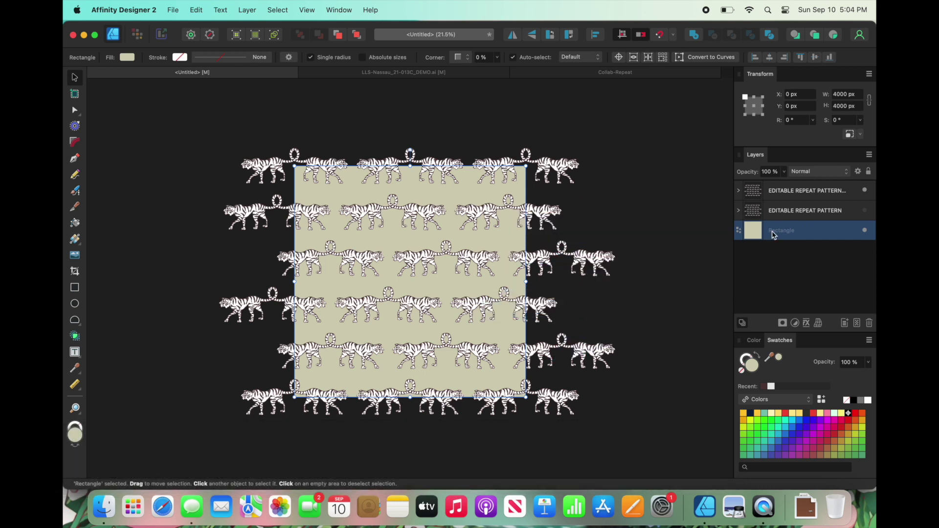
{"action": "key", "text": "super+j"}
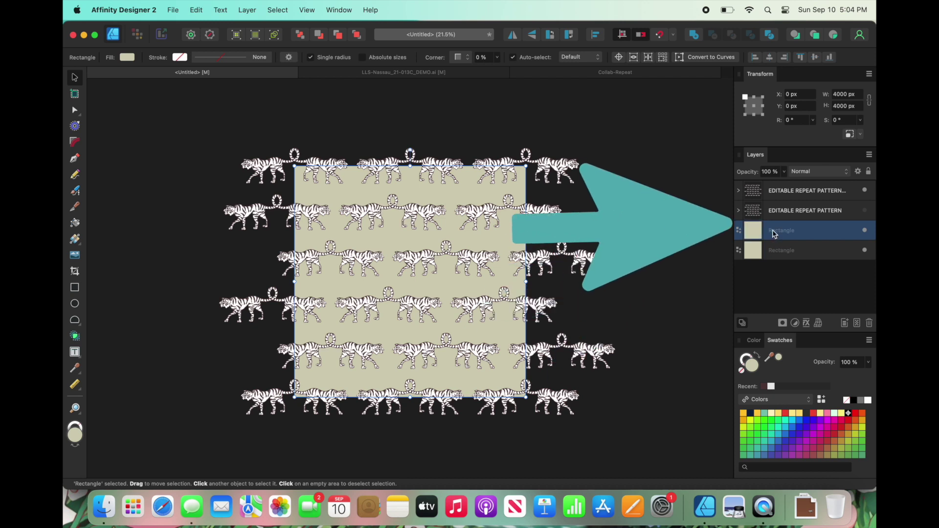
Move the rectangle copy above the tiger pattern layers and apply Mask to Below to clip the top pattern.
{"action": "left_click_drag", "start_coordinate": [774, 235], "coordinate": [769, 192]}
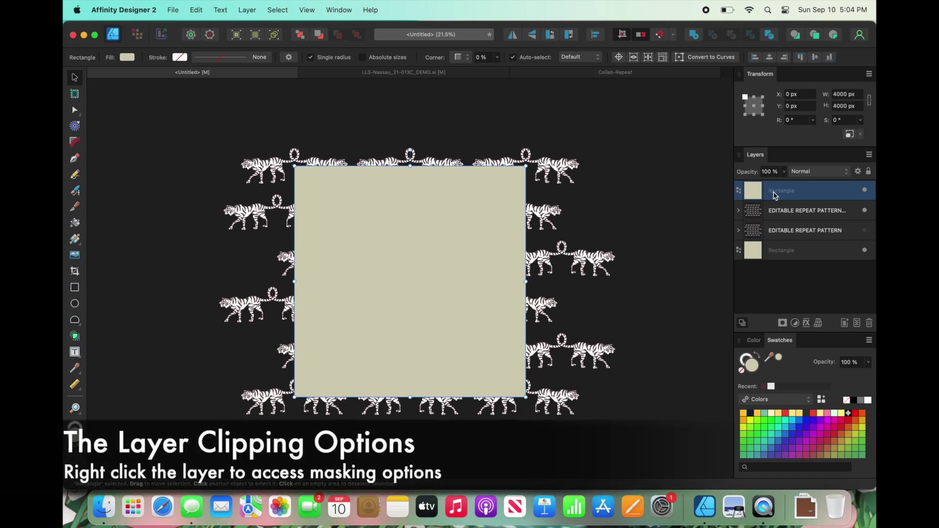
{"action": "right_click", "coordinate": [774, 195]}
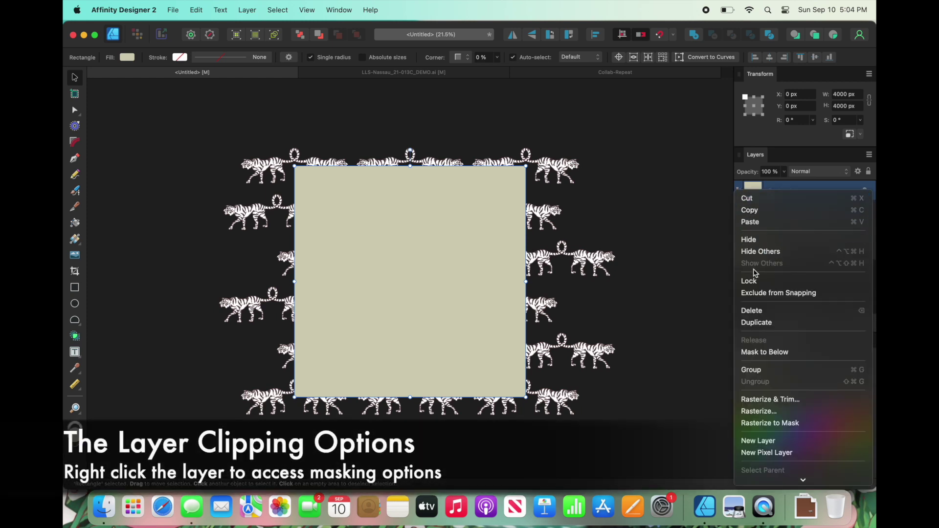
{"action": "left_click", "coordinate": [748, 352]}
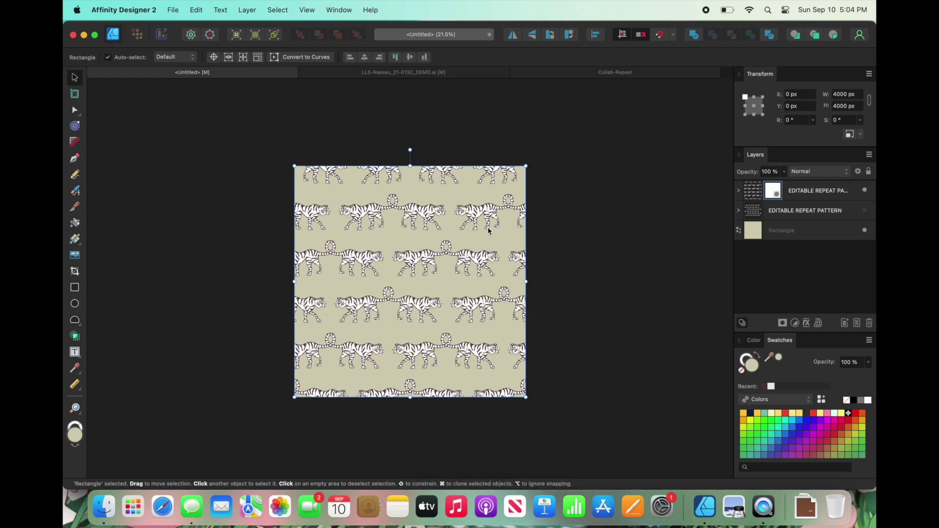
Examine the contents of the masked pattern group, comparing the mask rectangle with the extent of a tiger row group.
{"action": "left_click", "coordinate": [738, 190]}
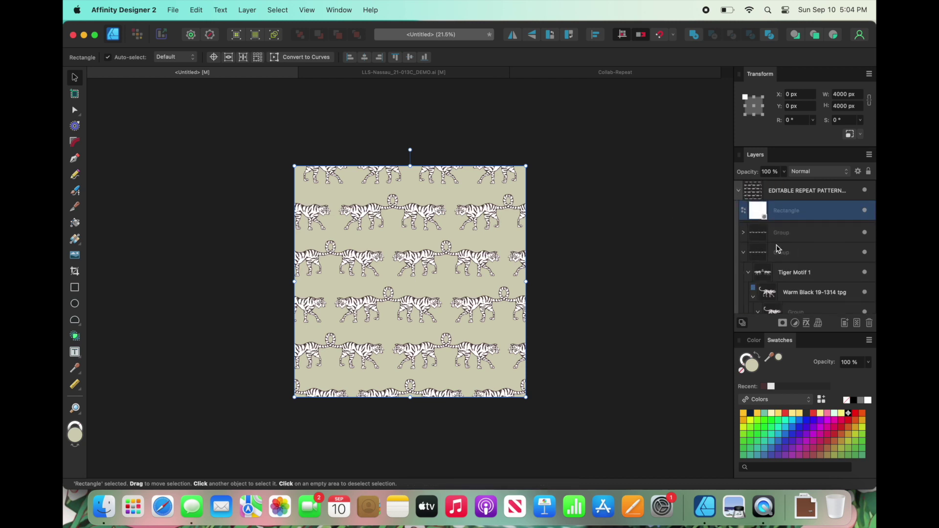
{"action": "left_click", "coordinate": [798, 236]}
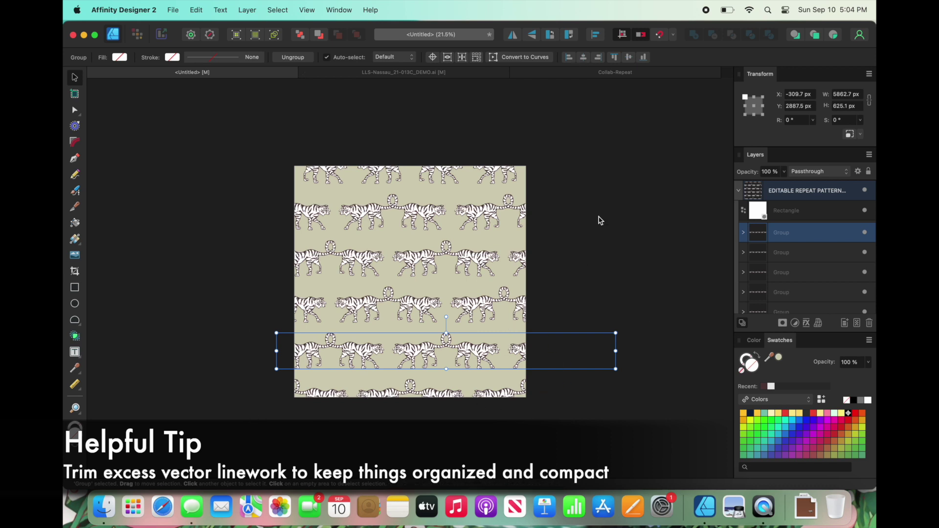
{"action": "left_click", "coordinate": [786, 220]}
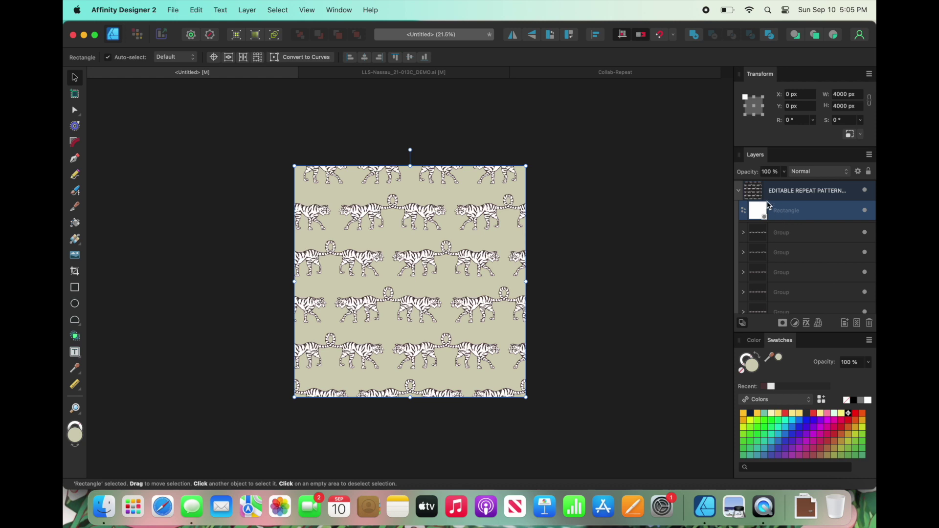
{"action": "left_click", "coordinate": [740, 192]}
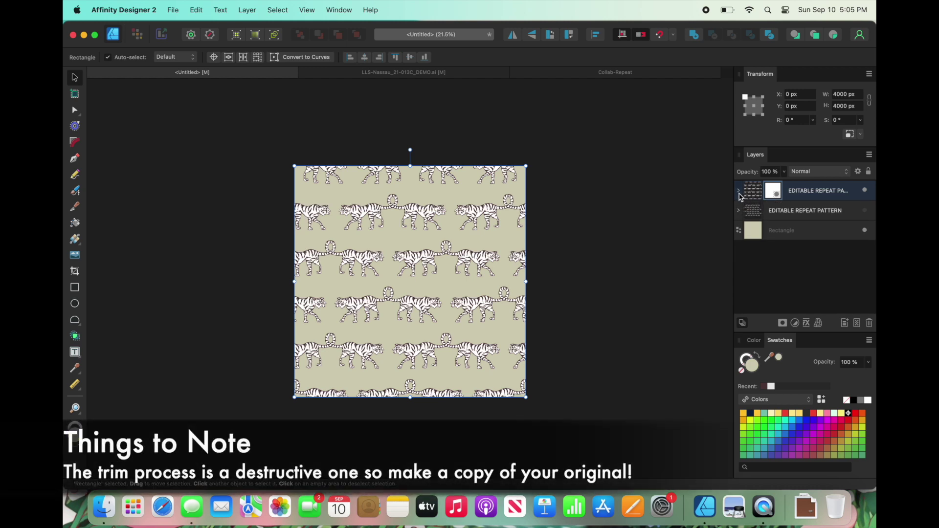
{"action": "left_click", "coordinate": [739, 192]}
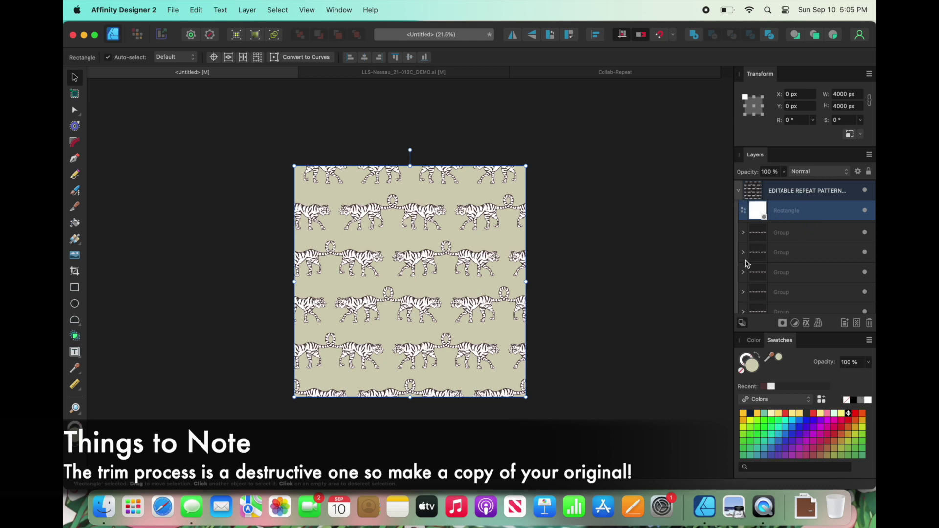
{"action": "left_click", "coordinate": [790, 234]}
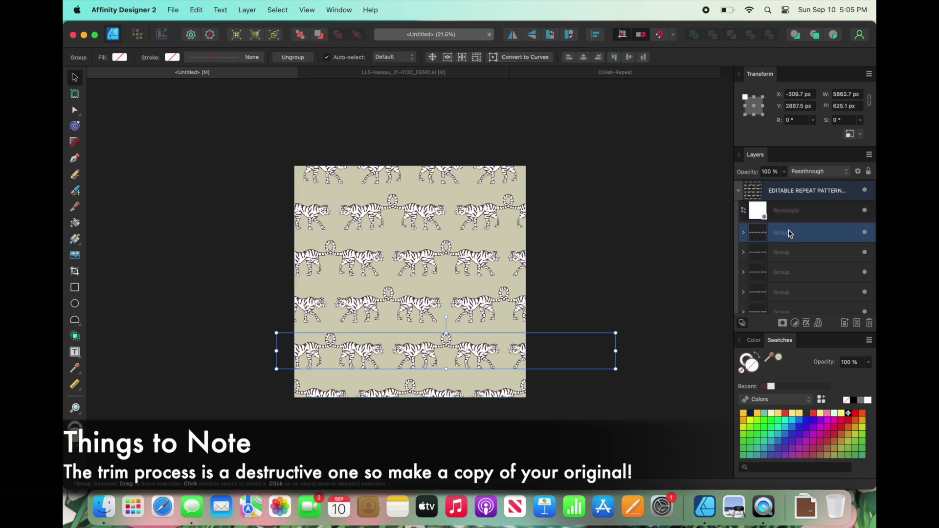
{"action": "left_click", "coordinate": [783, 195]}
{"action": "left_click", "coordinate": [789, 213]}
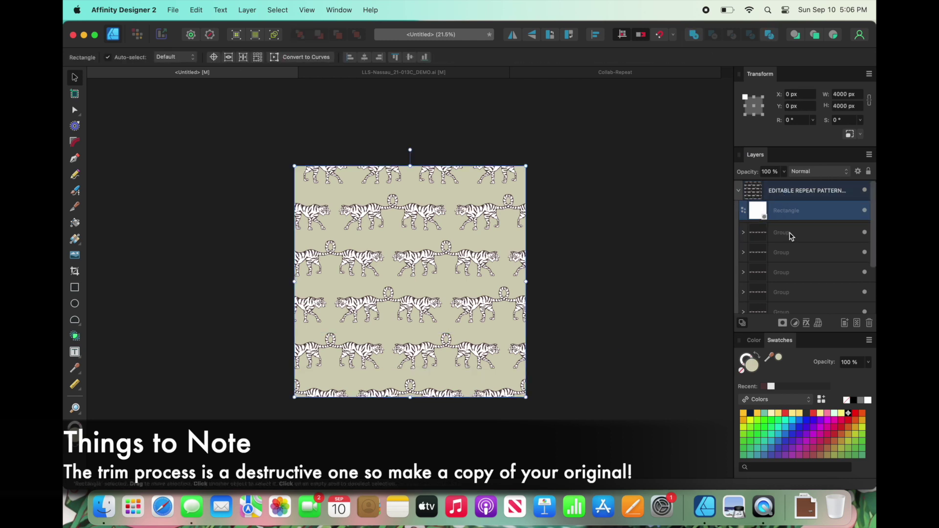
{"action": "left_click", "coordinate": [738, 192]}
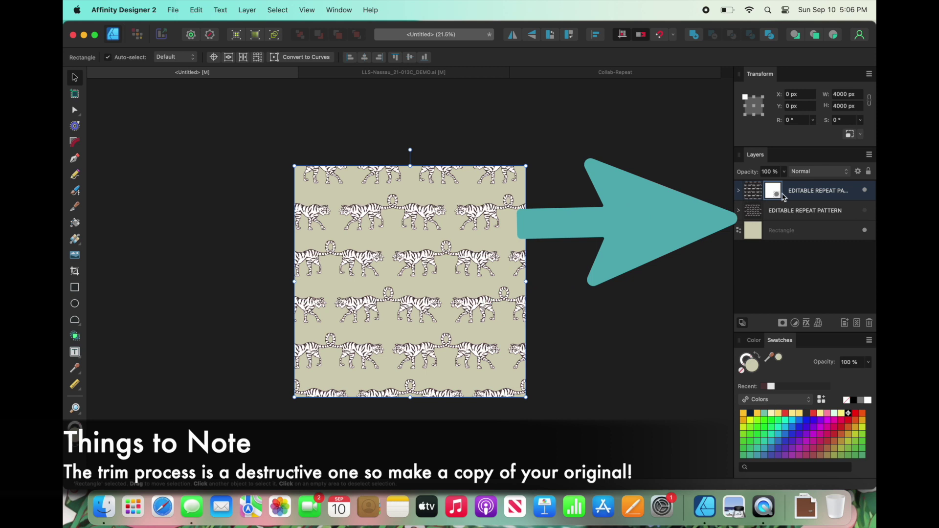
Select the mask rectangle and all tiger row groups inside the masked pattern, and apply Rasterize & Trim to them.
{"action": "left_click", "coordinate": [739, 192]}
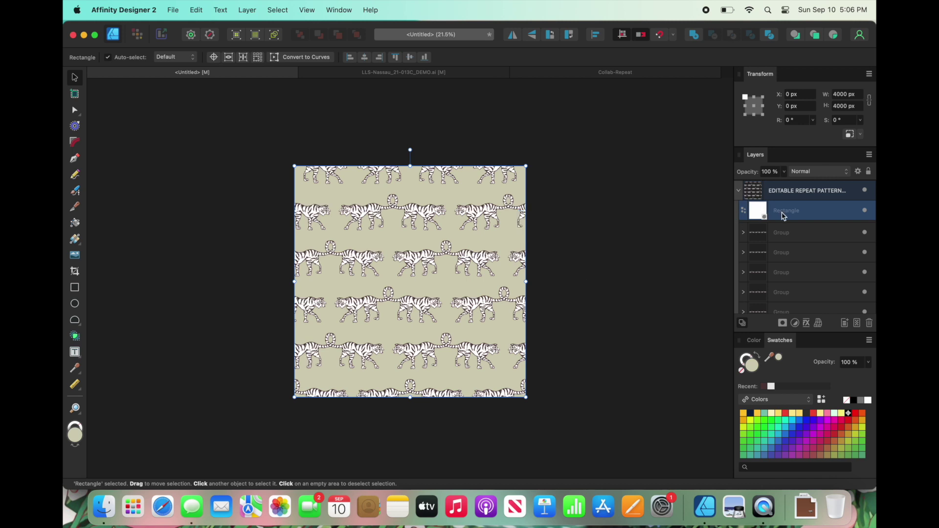
{"action": "scroll", "coordinate": [784, 217], "scroll_direction": "down", "scroll_amount": 4}
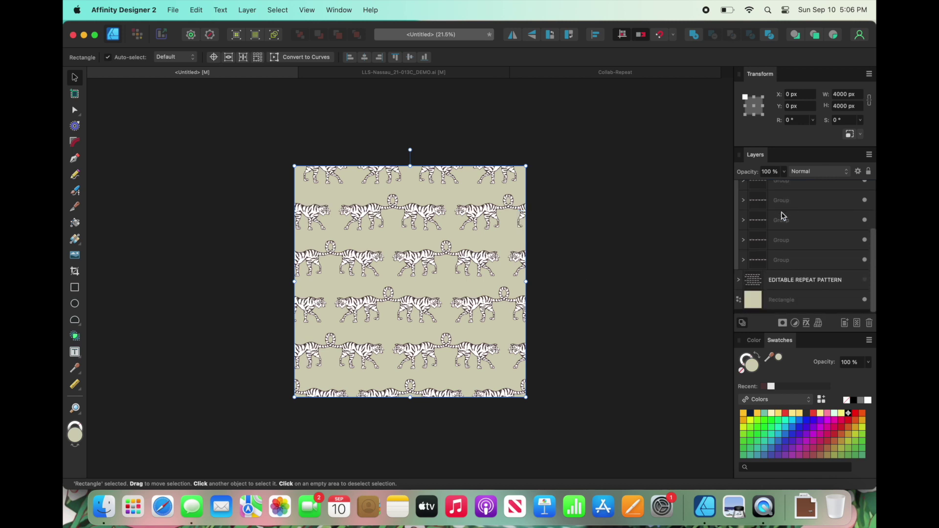
{"action": "left_click", "coordinate": [784, 269], "text": "shift"}
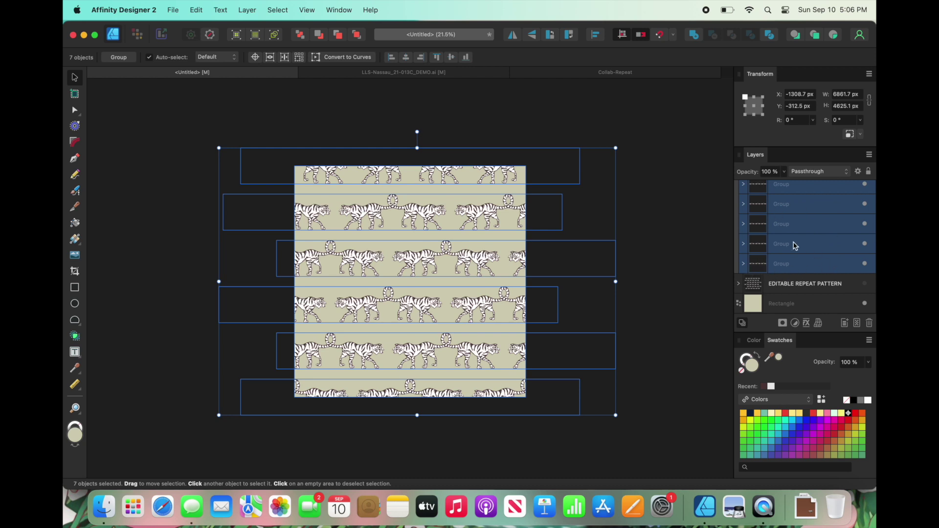
{"action": "right_click", "coordinate": [796, 205]}
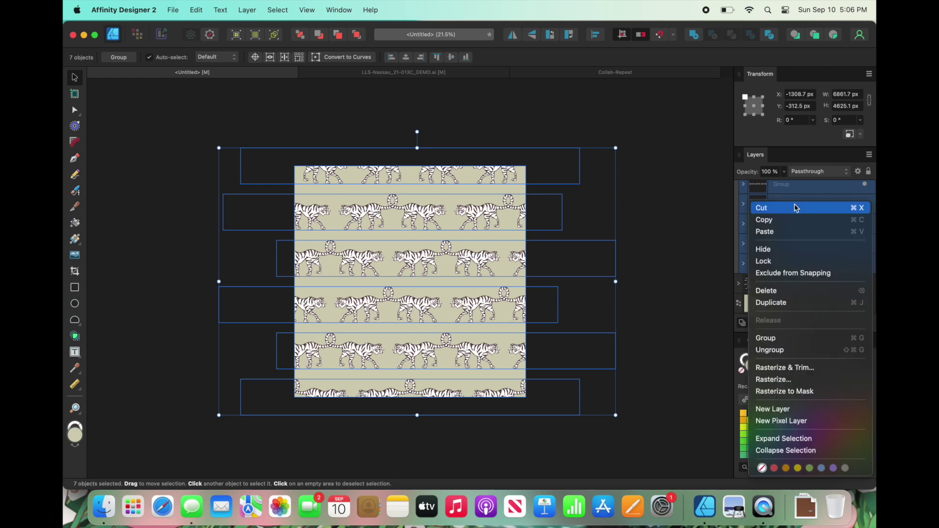
{"action": "left_click", "coordinate": [793, 370]}
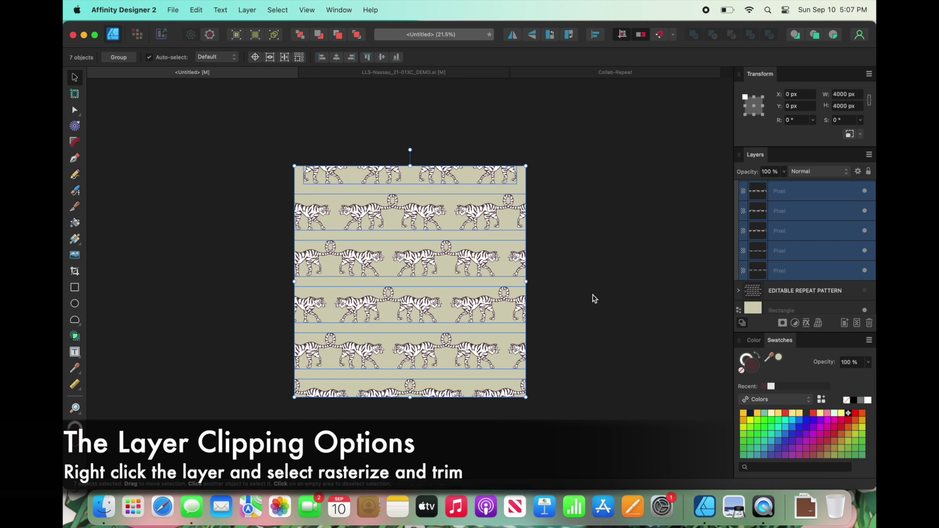
{"action": "mouse_move", "coordinate": [449, 250]}
{"action": "left_mouse_down"}
{"action": "mouse_move", "coordinate": [429, 276]}
{"action": "mouse_move", "coordinate": [522, 265]}
{"action": "mouse_move", "coordinate": [516, 225]}
{"action": "mouse_move", "coordinate": [429, 221]}
{"action": "mouse_move", "coordinate": [462, 288]}
{"action": "mouse_move", "coordinate": [473, 237]}
{"action": "mouse_move", "coordinate": [440, 261]}
{"action": "mouse_move", "coordinate": [455, 253]}
{"action": "left_mouse_up"}
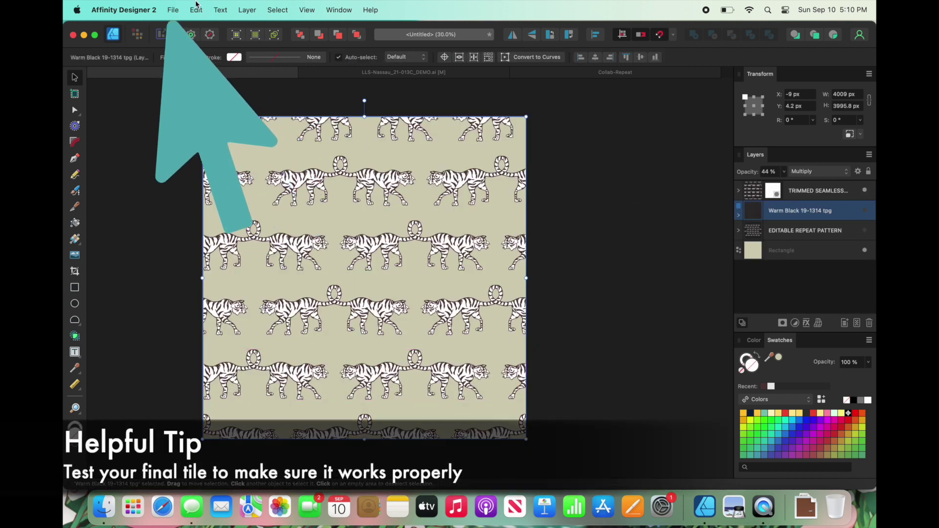
Export the whole 4000 px tiger tile as a best-quality JPEG, saving it in the collab folder on the Desktop.
{"action": "left_click", "coordinate": [175, 6]}
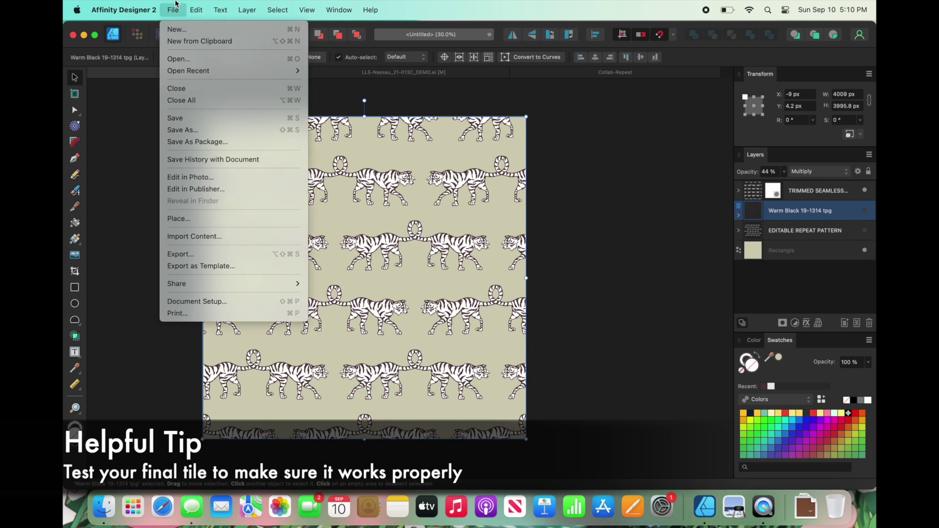
{"action": "left_click", "coordinate": [179, 255]}
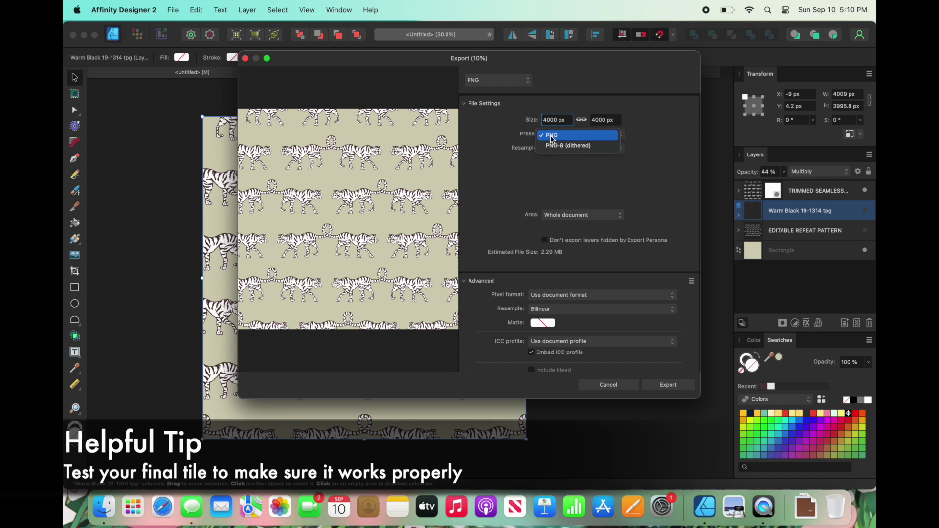
{"action": "left_click", "coordinate": [496, 81]}
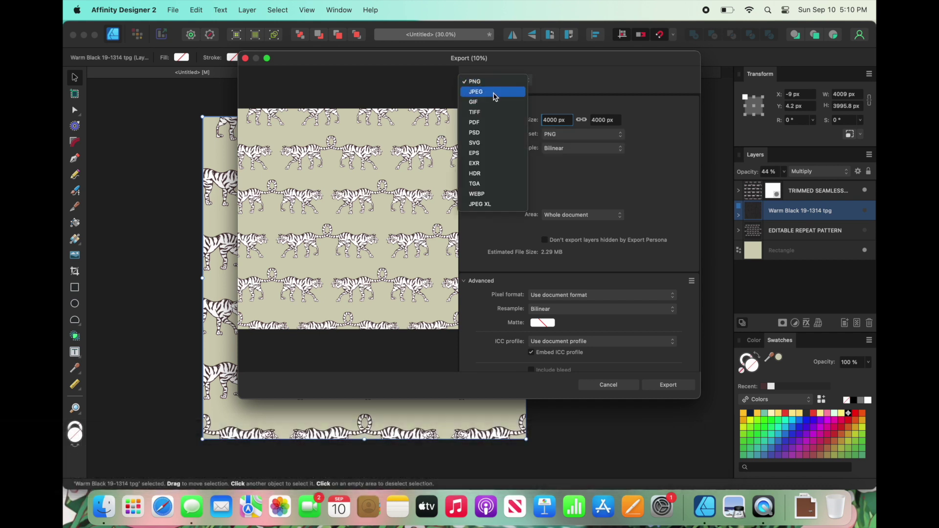
{"action": "left_click", "coordinate": [494, 94]}
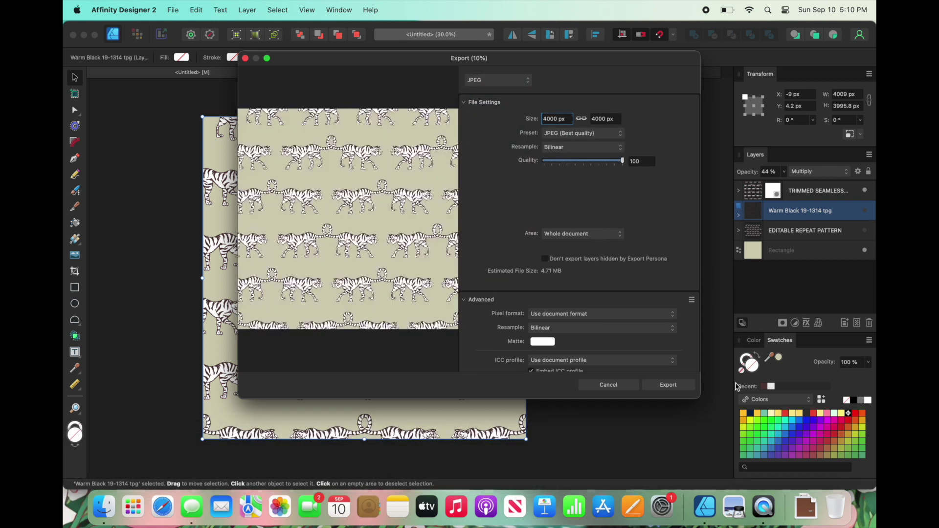
{"action": "left_click", "coordinate": [661, 384]}
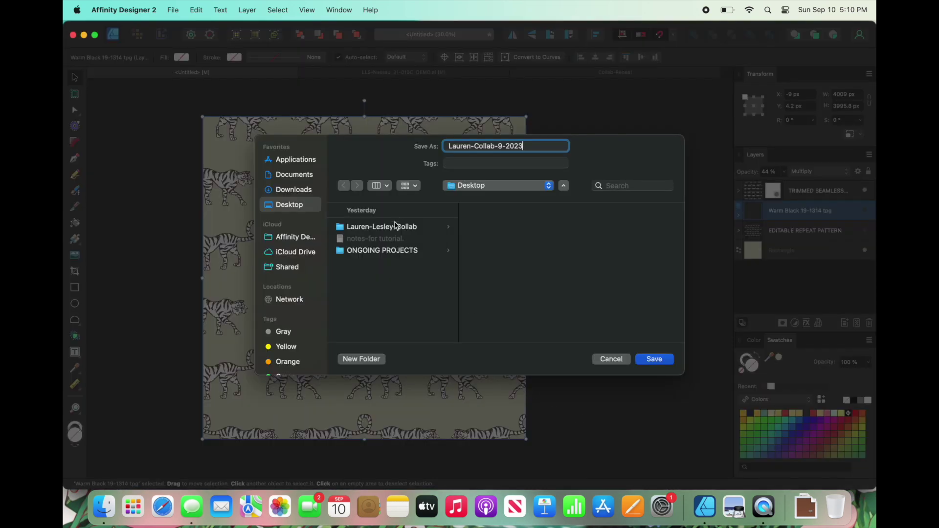
{"action": "left_click", "coordinate": [396, 226]}
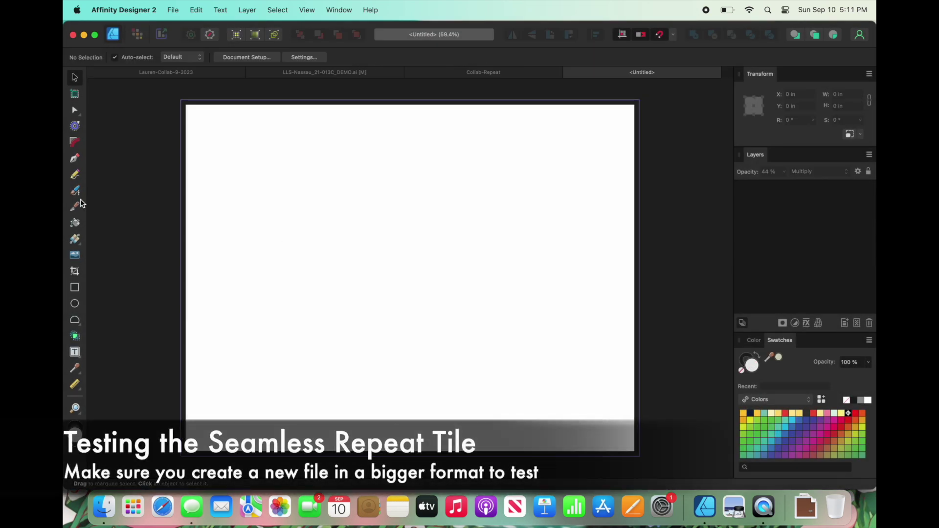
Cover the blank page with an 11 × 8.5 in rectangle and give it a bitmap fill from the exported tiger tile JPEG.
{"action": "left_click", "coordinate": [74, 287]}
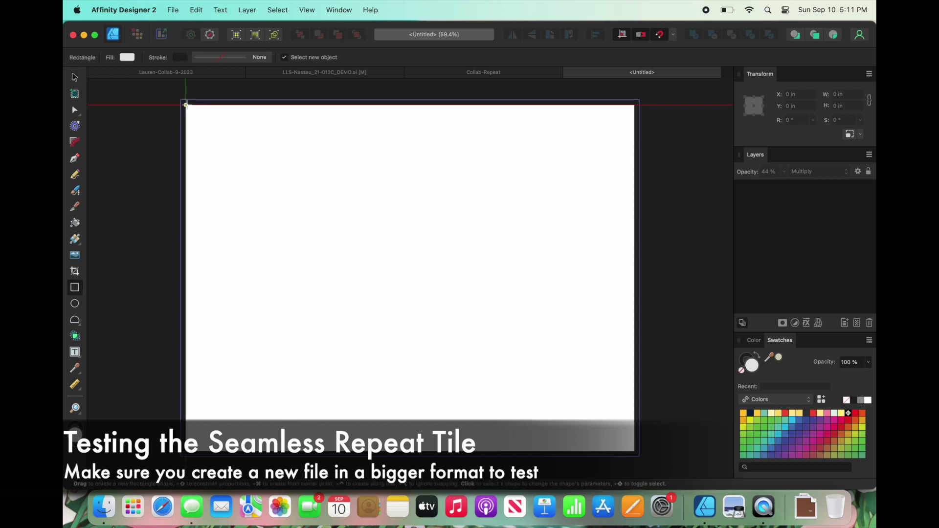
{"action": "mouse_move", "coordinate": [196, 120]}
{"action": "left_mouse_down"}
{"action": "mouse_move", "coordinate": [436, 346]}
{"action": "mouse_move", "coordinate": [634, 452]}
{"action": "left_mouse_up"}
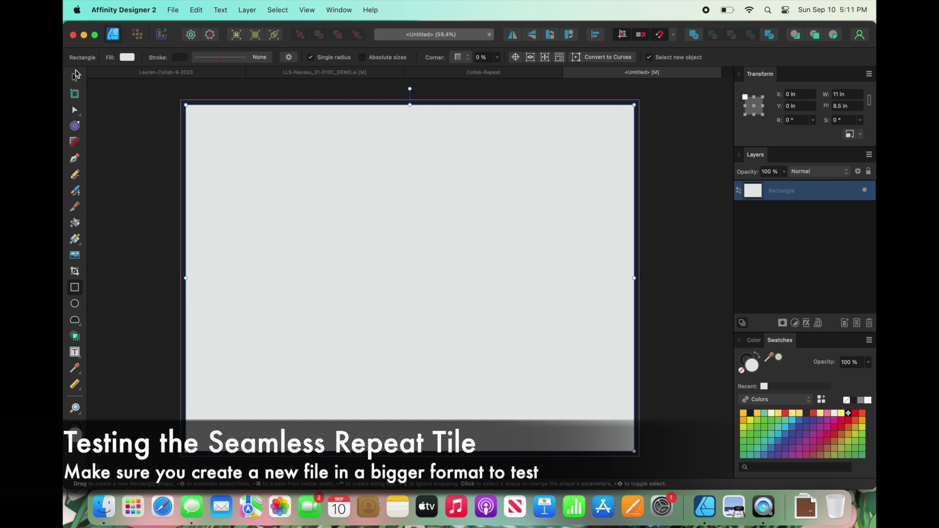
{"action": "left_click", "coordinate": [76, 239]}
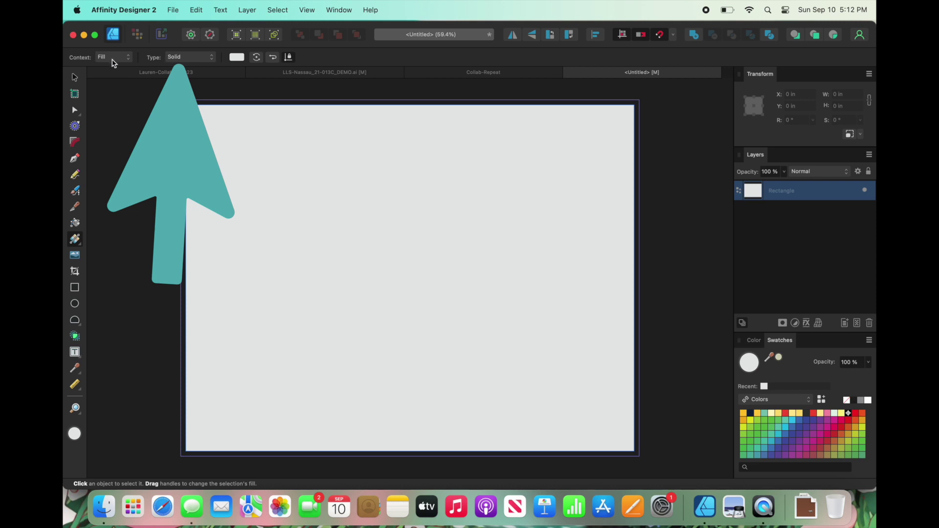
{"action": "left_click", "coordinate": [194, 59]}
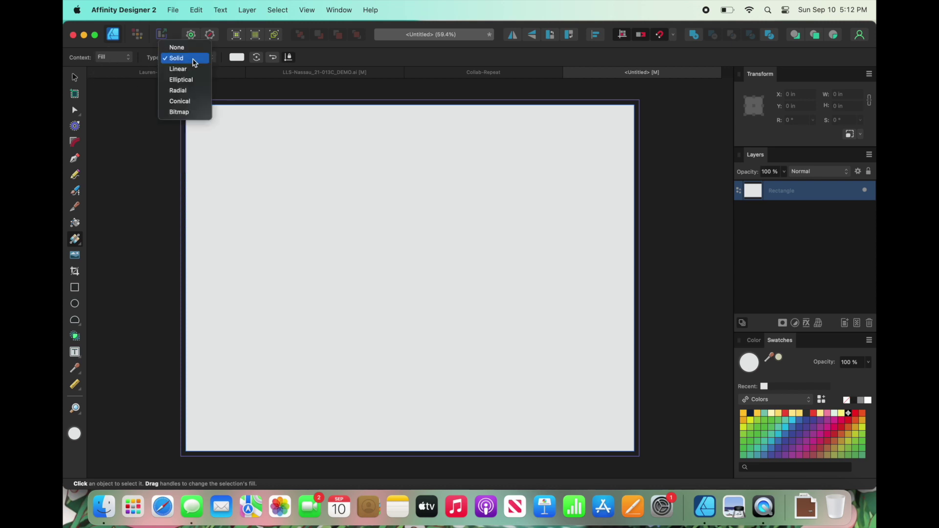
{"action": "left_click", "coordinate": [184, 111]}
{"action": "left_click", "coordinate": [413, 205]}
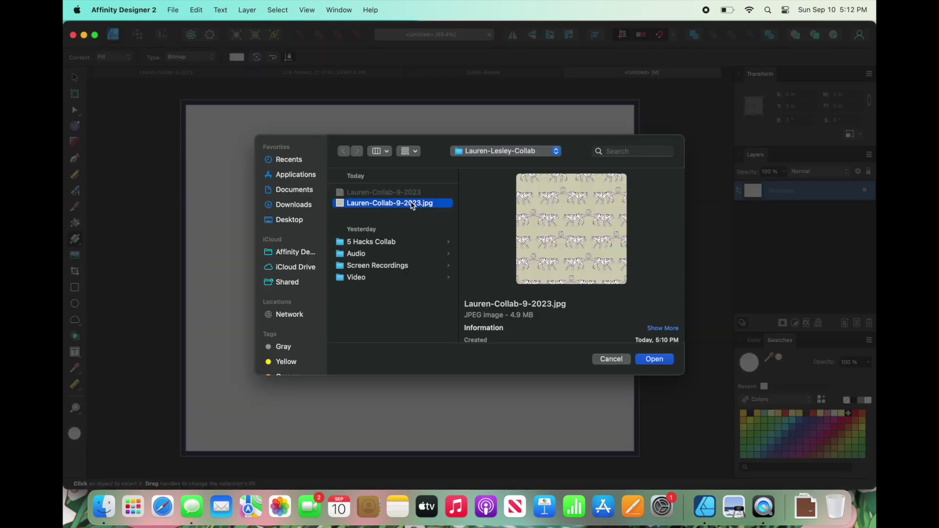
{"action": "left_click", "coordinate": [666, 360]}
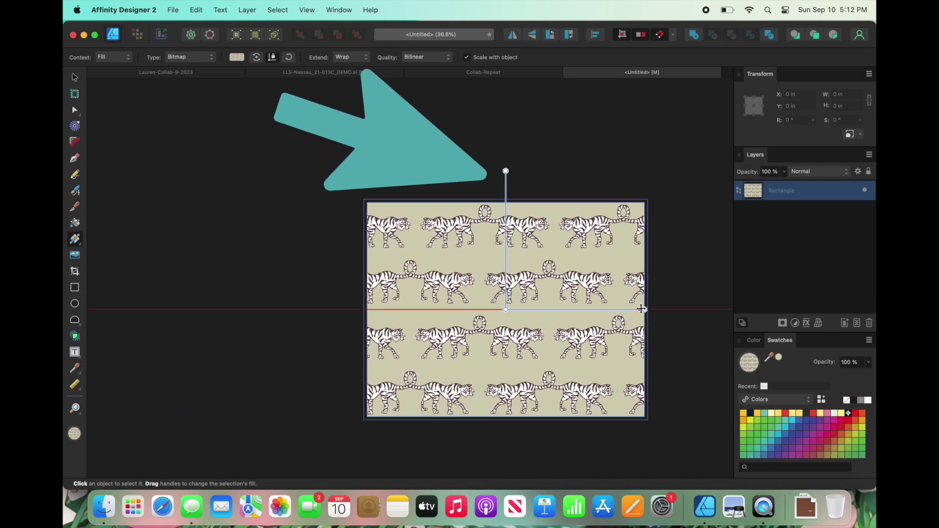
Scale the rectangle's bitmap fill down to about half its size so the tiger tile repeats across the page.
{"action": "scroll", "coordinate": [519, 291], "scroll_direction": "up", "scroll_amount": 5}
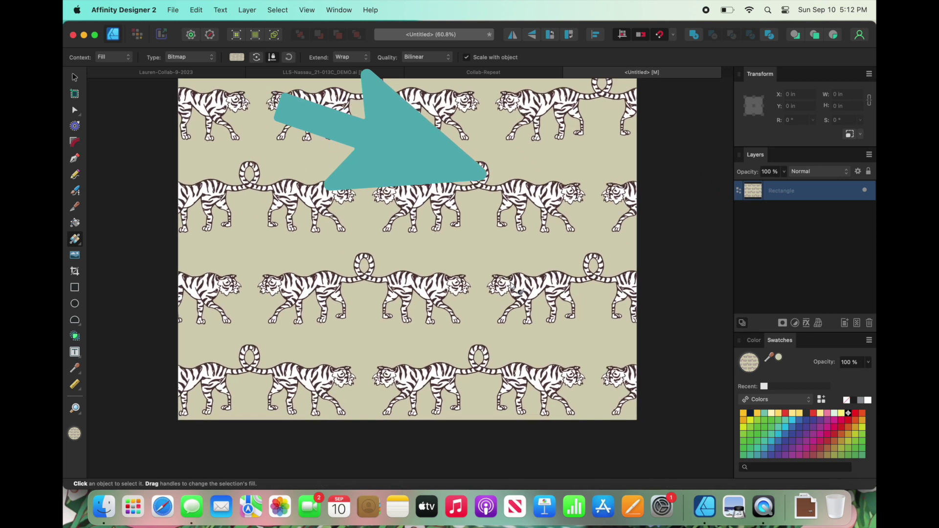
{"action": "scroll", "coordinate": [511, 286], "scroll_direction": "up", "scroll_amount": 2}
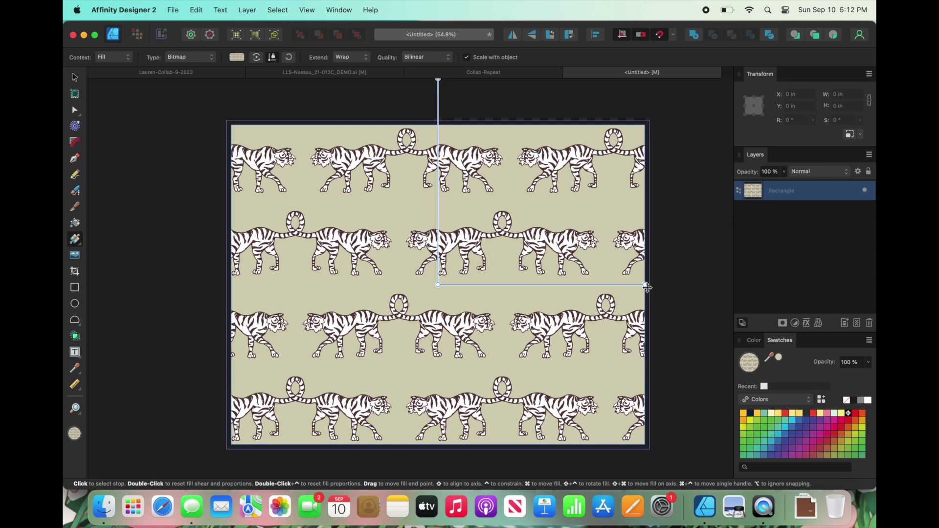
{"action": "left_click_drag", "start_coordinate": [647, 287], "coordinate": [537, 288]}
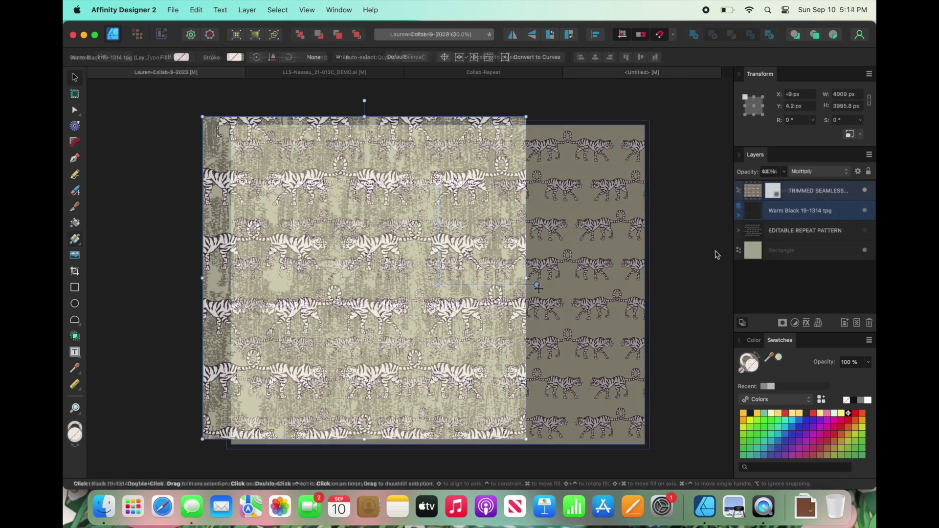